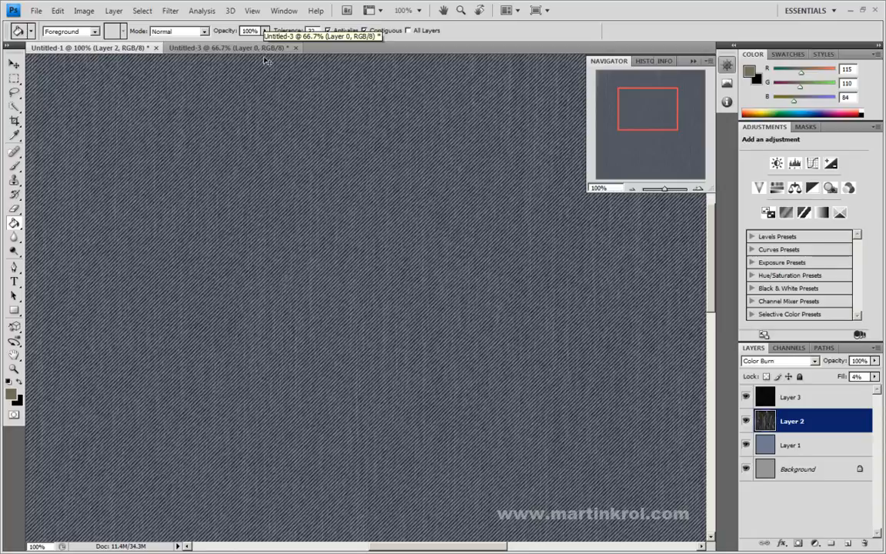
# Step: Examine the tan striped texture in Untitled-3 and the denim texture in Untitled-1, viewing both at 50%
pyautogui.click(245, 49)
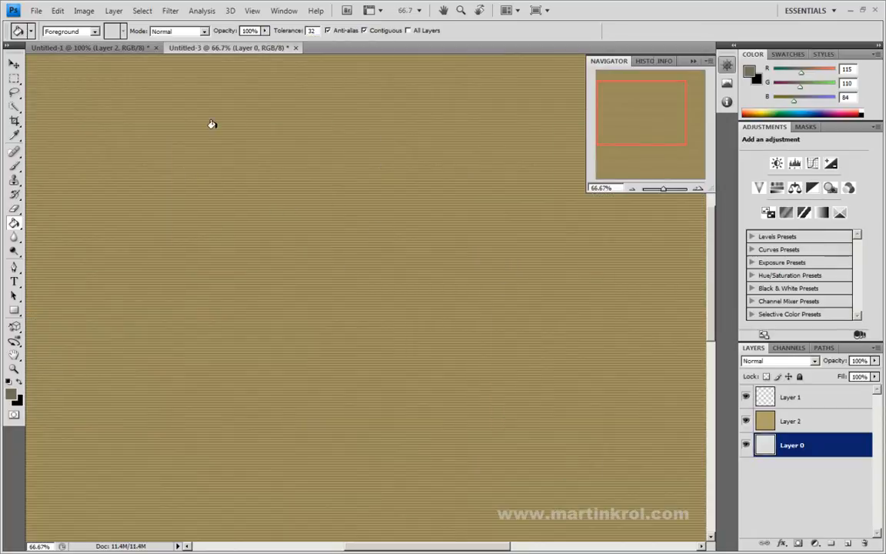
pyautogui.click(633, 189)
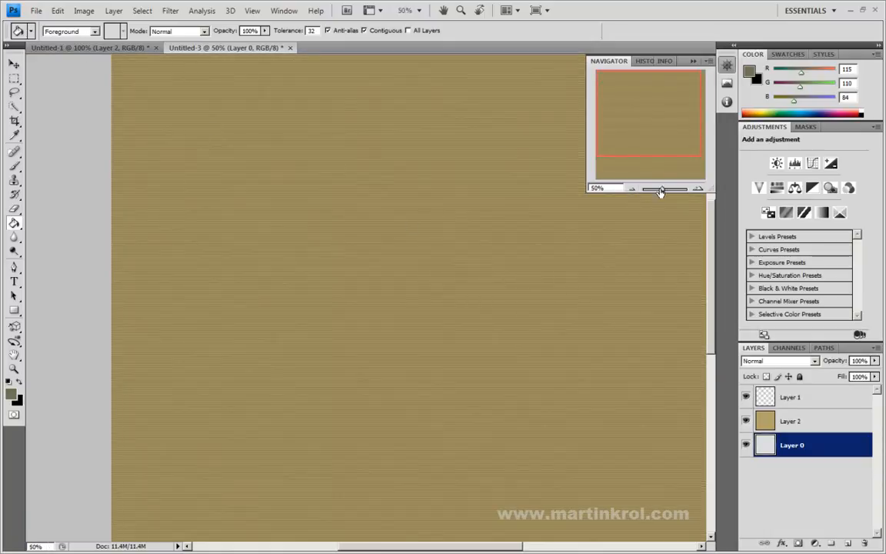
pyautogui.click(85, 45)
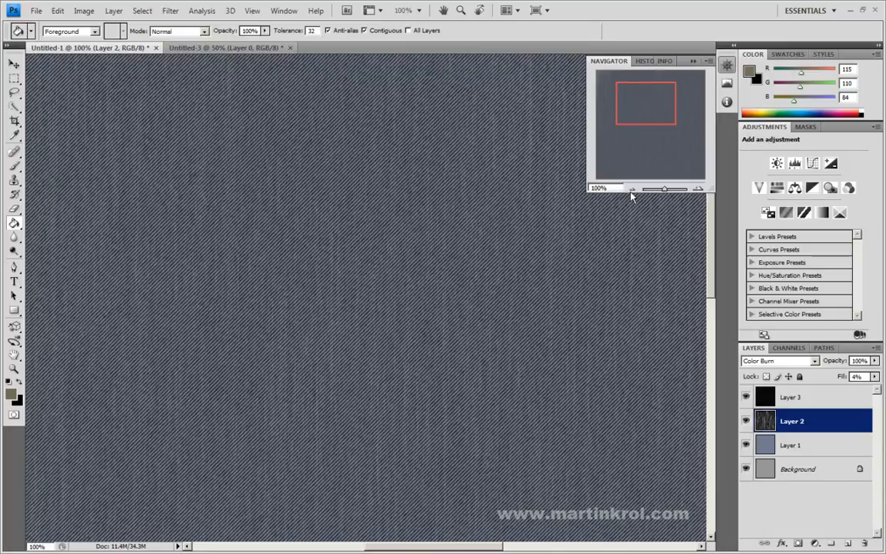
pyautogui.click(631, 189)
pyautogui.moveTo(658, 122)
pyautogui.mouseDown()
pyautogui.moveTo(668, 136)
pyautogui.moveTo(659, 131)
pyautogui.mouseUp()
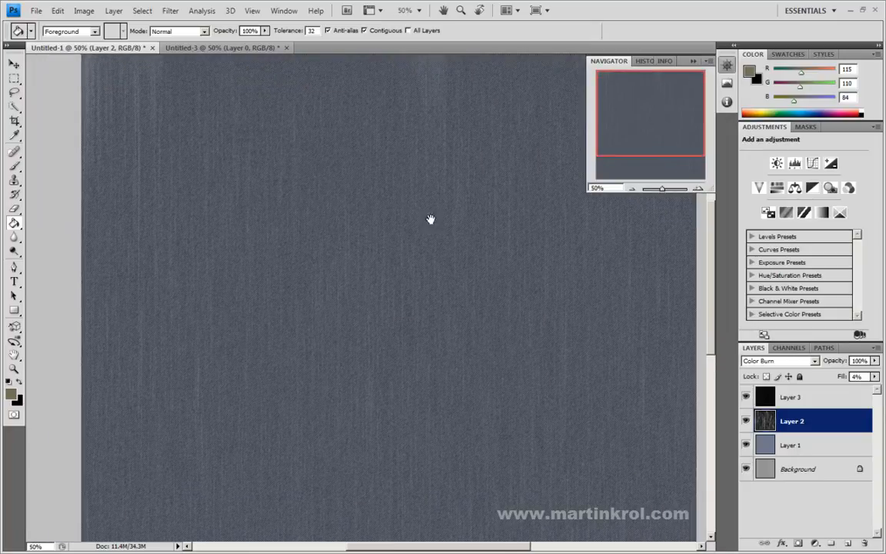
pyautogui.moveTo(443, 200); pyautogui.dragTo(408, 259)
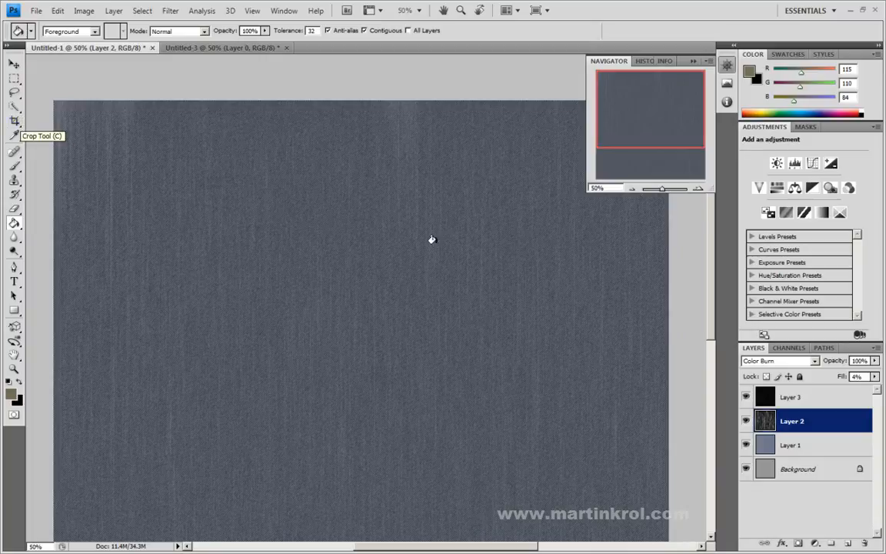
pyautogui.press('b')
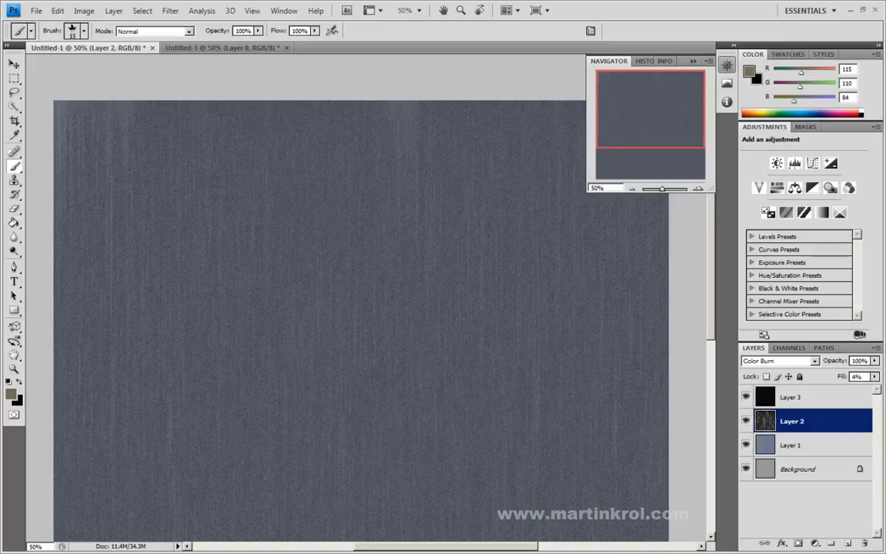
pyautogui.rightClick(424, 297)
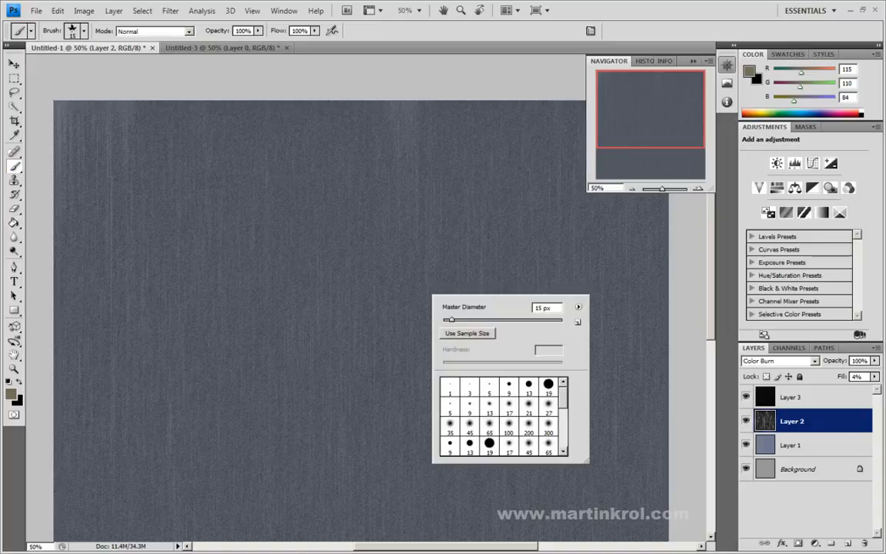
pyautogui.click(701, 294)
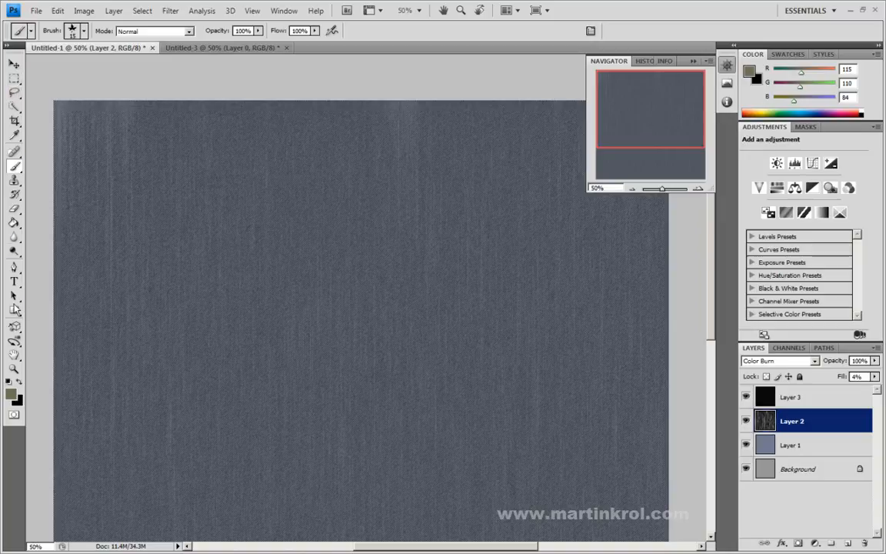
# Step: Draw a closed pocket-shaped path on the denim with the Pen tool, with a pointed lower edge
pyautogui.click(15, 269)
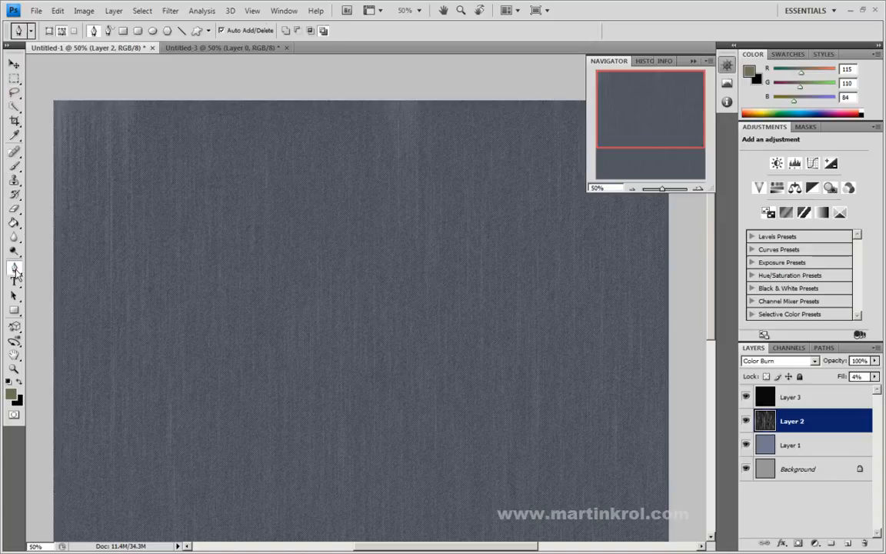
pyautogui.click(15, 271)
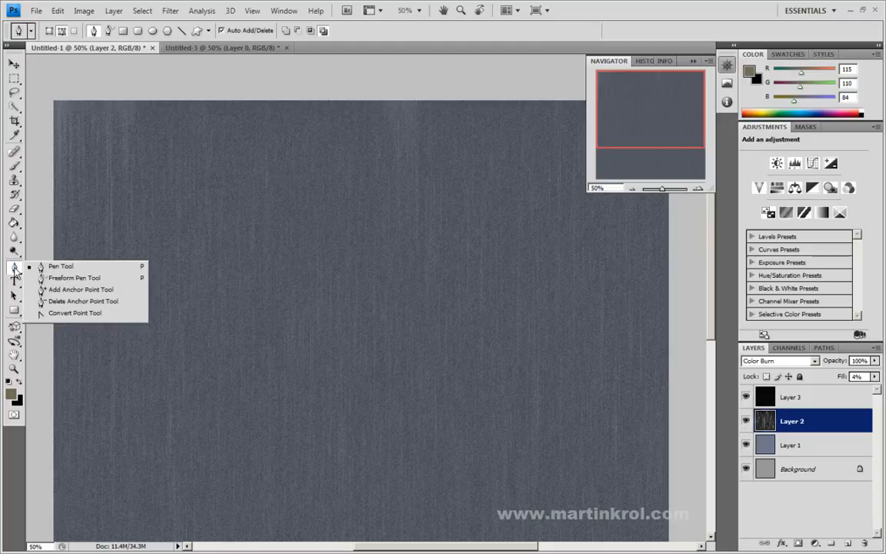
pyautogui.click(57, 268)
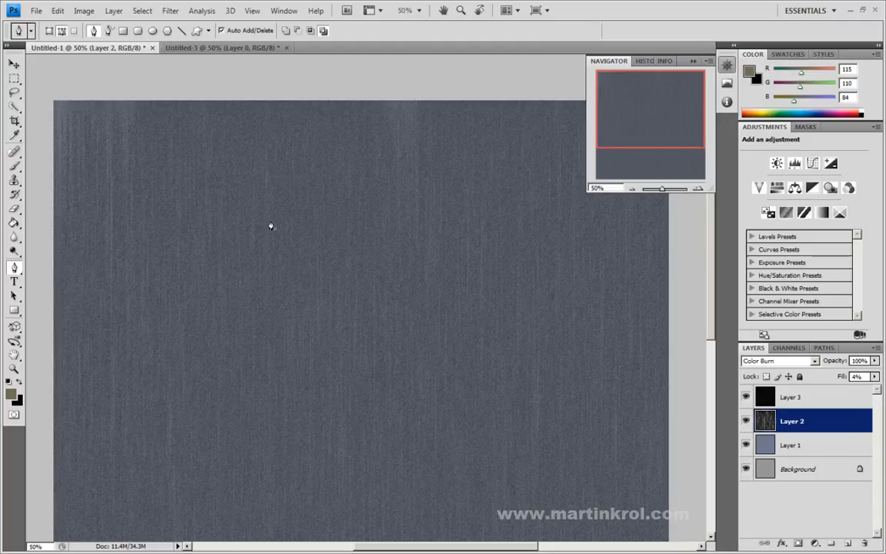
pyautogui.click(280, 372)
pyautogui.click(366, 400)
pyautogui.moveTo(436, 372); pyautogui.dragTo(454, 363)
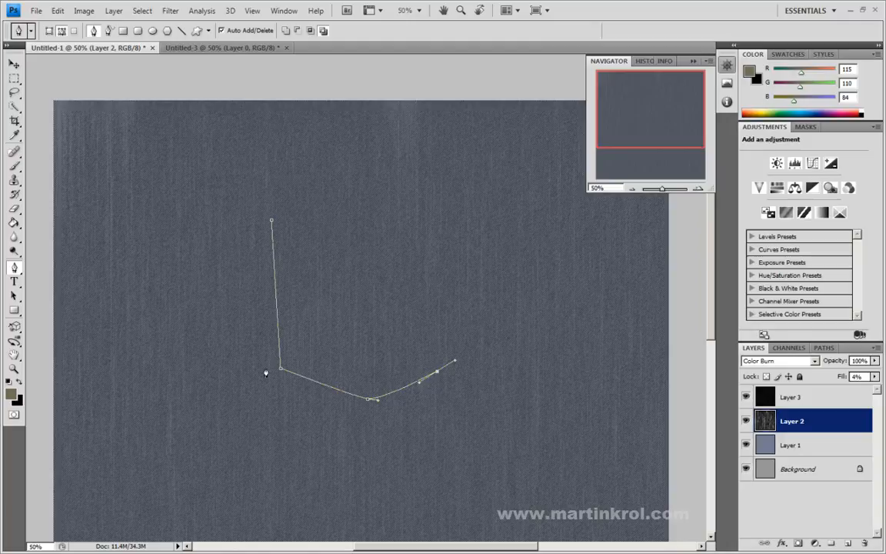
pyautogui.click(441, 216)
pyautogui.click(271, 223)
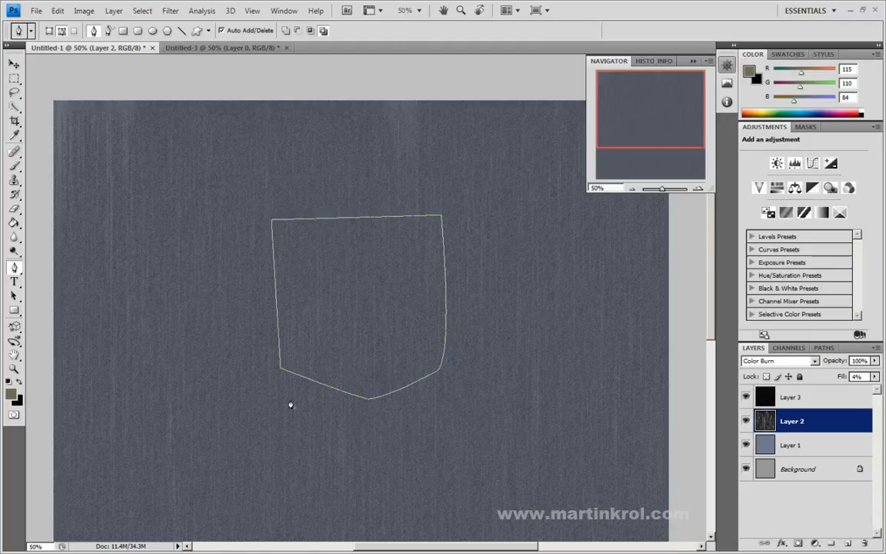
# Step: Reshape the pocket path with the Direct Selection tool, straightening its right side and rounding its lower edge
pyautogui.click(13, 295)
pyautogui.moveTo(478, 178); pyautogui.dragTo(445, 220)
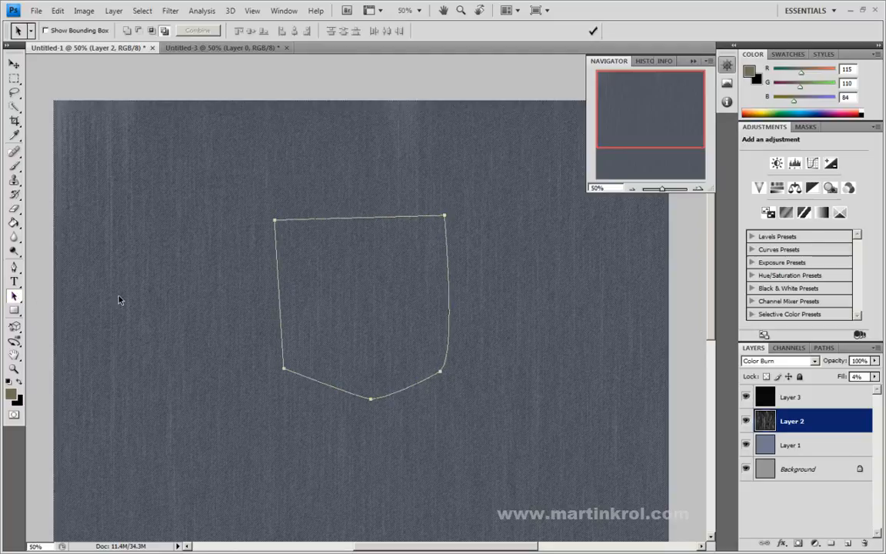
pyautogui.moveTo(13, 297); pyautogui.dragTo(59, 312)
pyautogui.click(59, 311)
pyautogui.moveTo(493, 182); pyautogui.dragTo(411, 250)
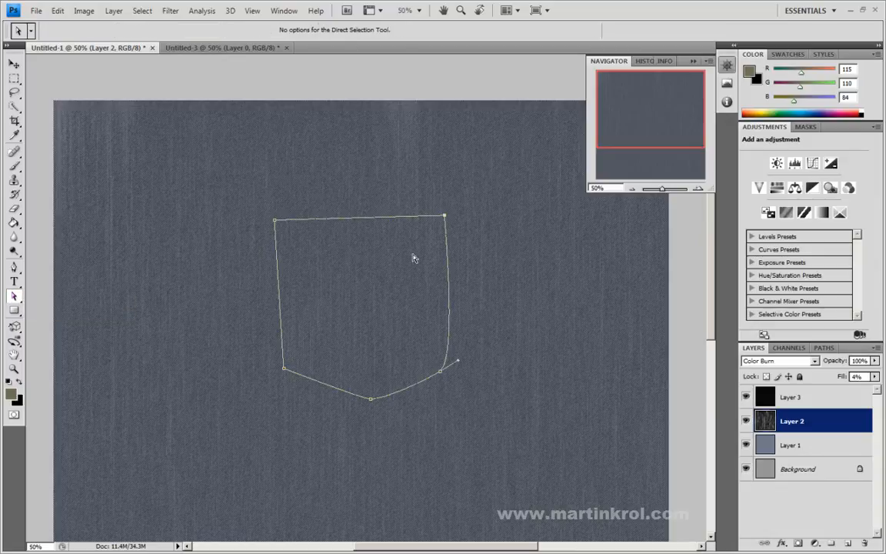
pyautogui.moveTo(457, 362); pyautogui.dragTo(446, 370)
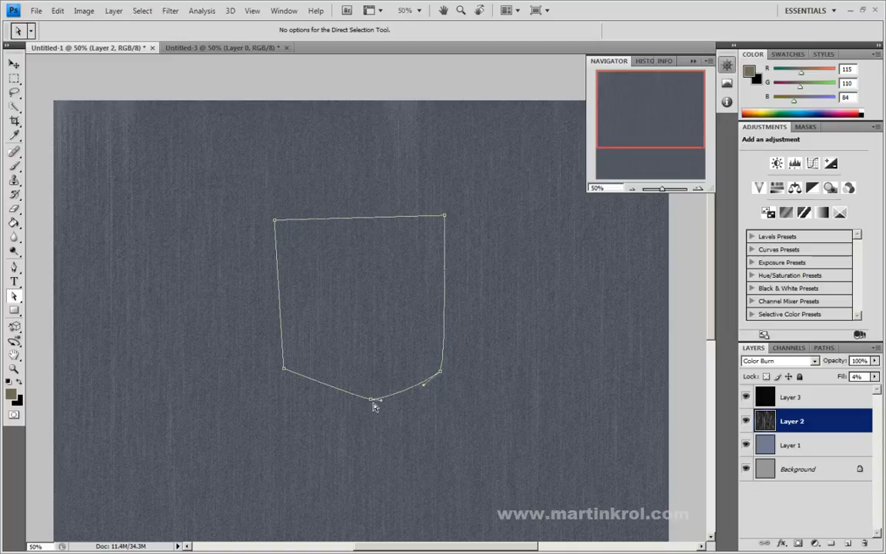
pyautogui.moveTo(381, 400); pyautogui.dragTo(322, 403)
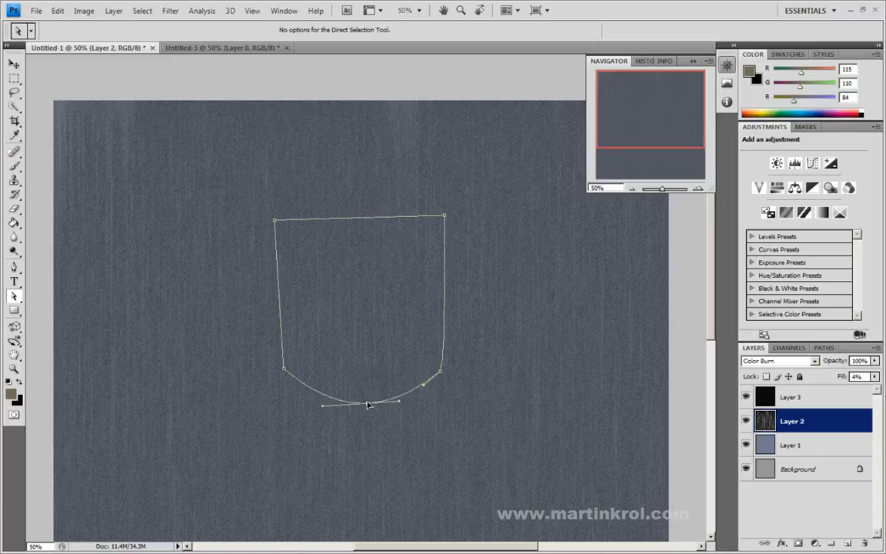
pyautogui.click(284, 370)
pyautogui.click(275, 220)
pyautogui.click(509, 342)
# Step: Show the document's paths and choose the small 11 px elliptical brush preset for the Brush tool
pyautogui.click(824, 348)
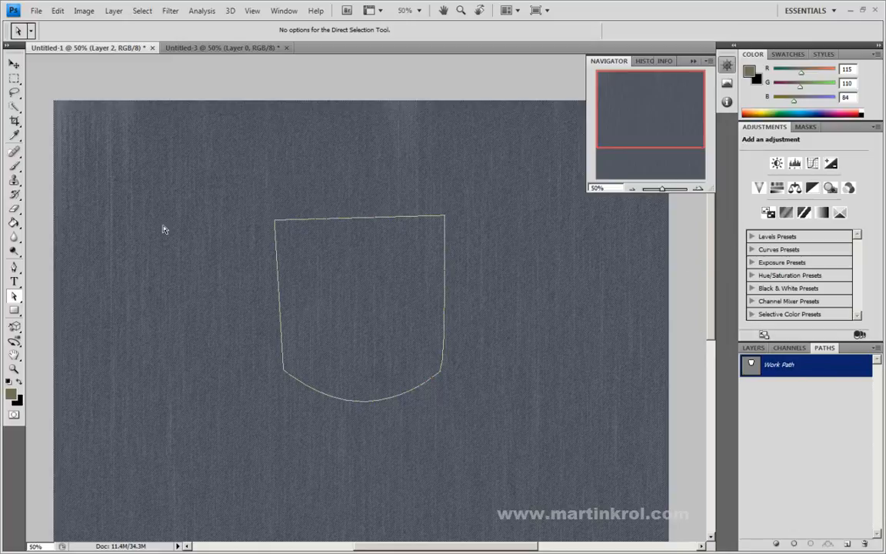
pyautogui.click(13, 166)
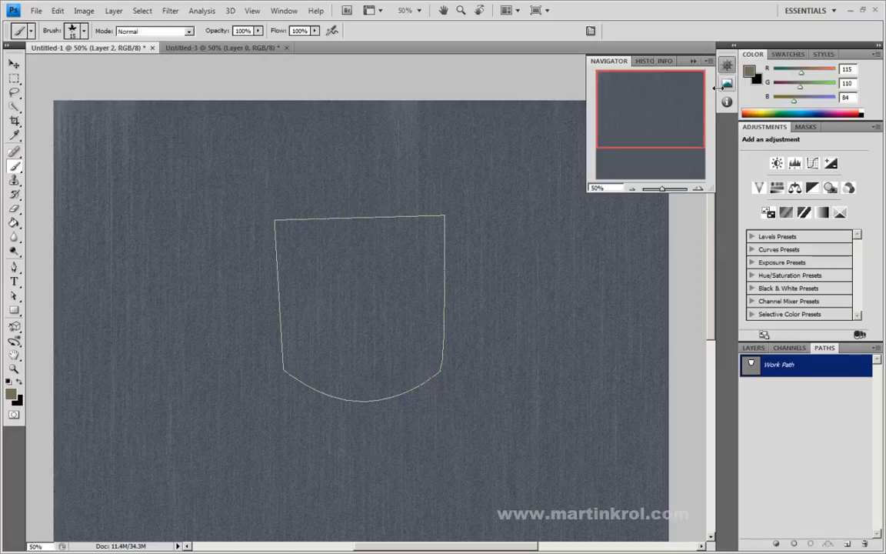
pyautogui.click(284, 10)
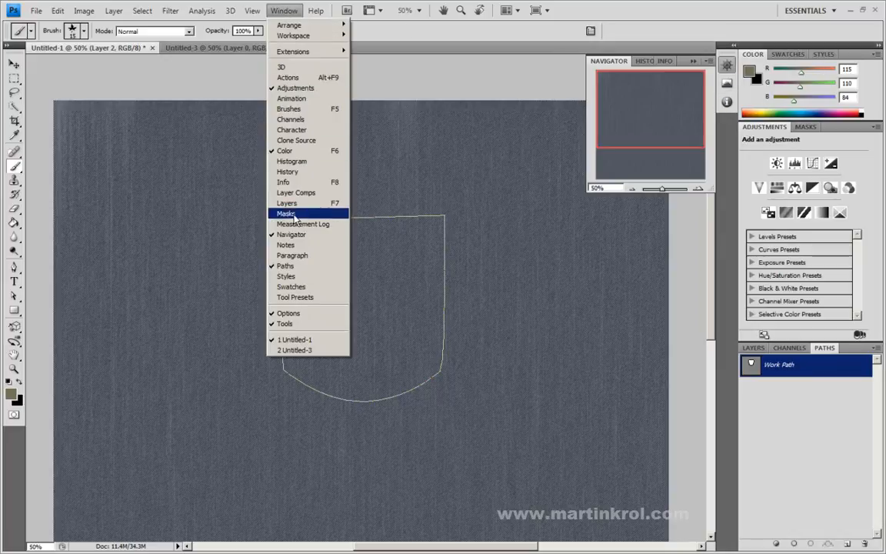
pyautogui.click(292, 110)
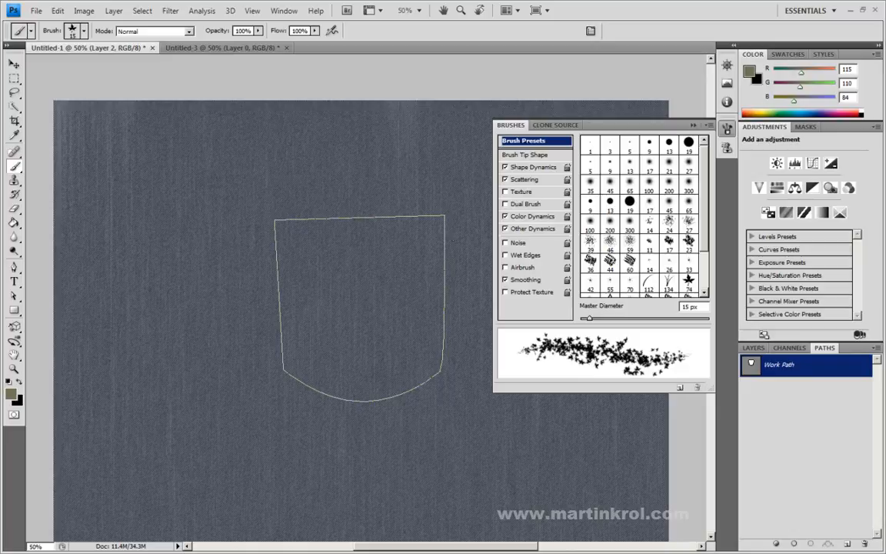
pyautogui.scroll(-3, 636, 192)
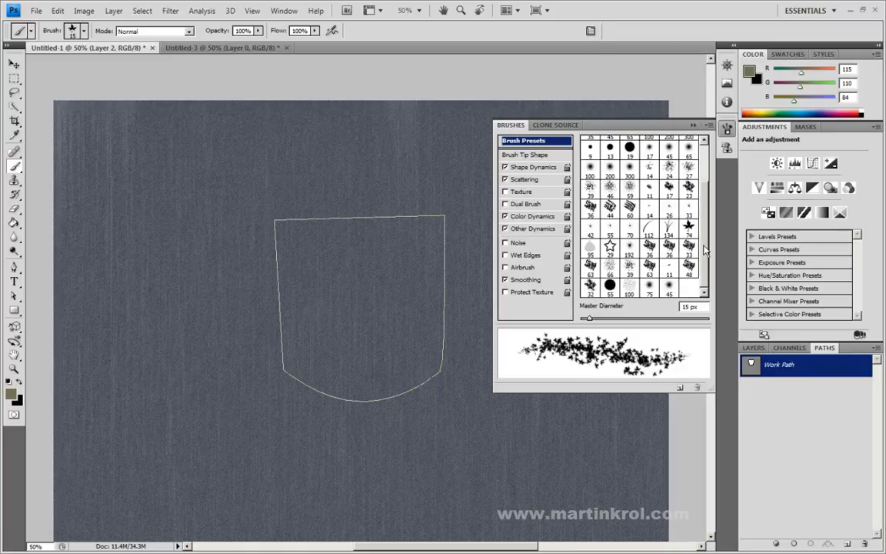
pyautogui.click(670, 269)
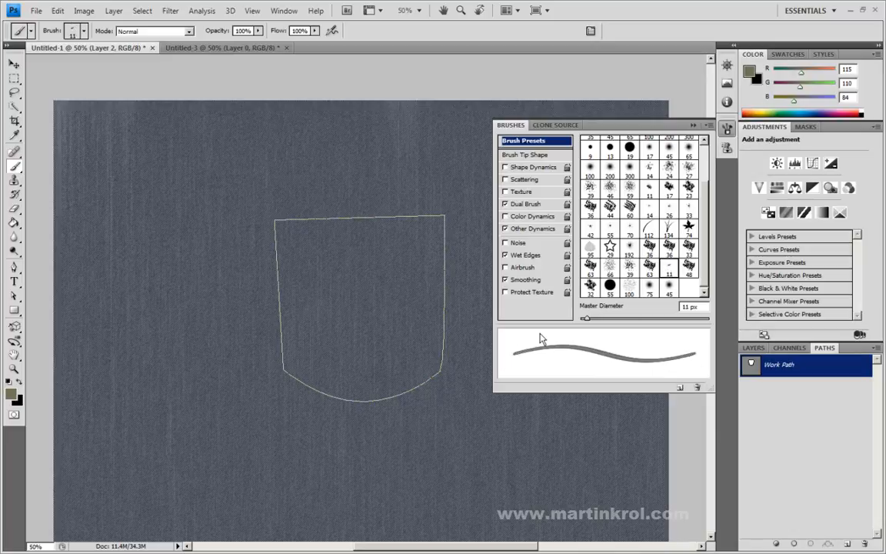
# Step: Set the brush tip to 13 px diameter, 0° angle, 87% hardness and 471% spacing
pyautogui.click(525, 157)
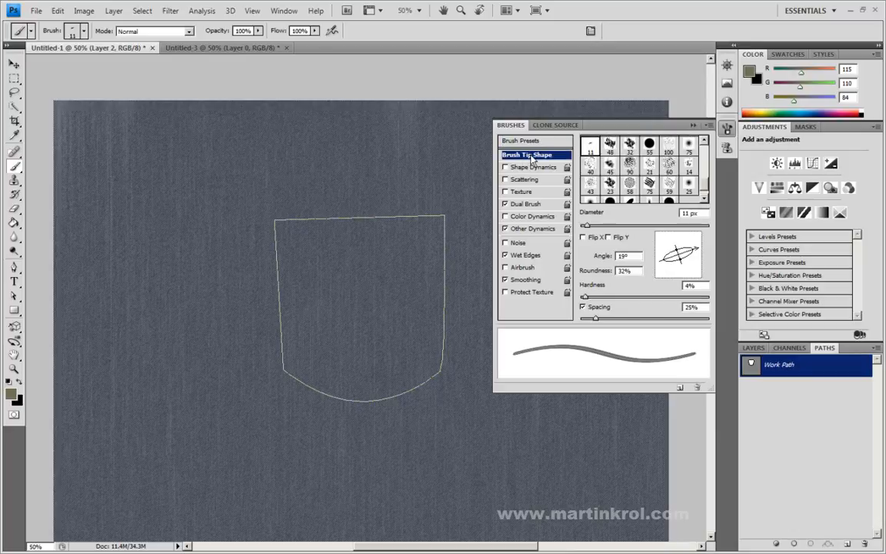
pyautogui.moveTo(683, 269); pyautogui.dragTo(699, 255)
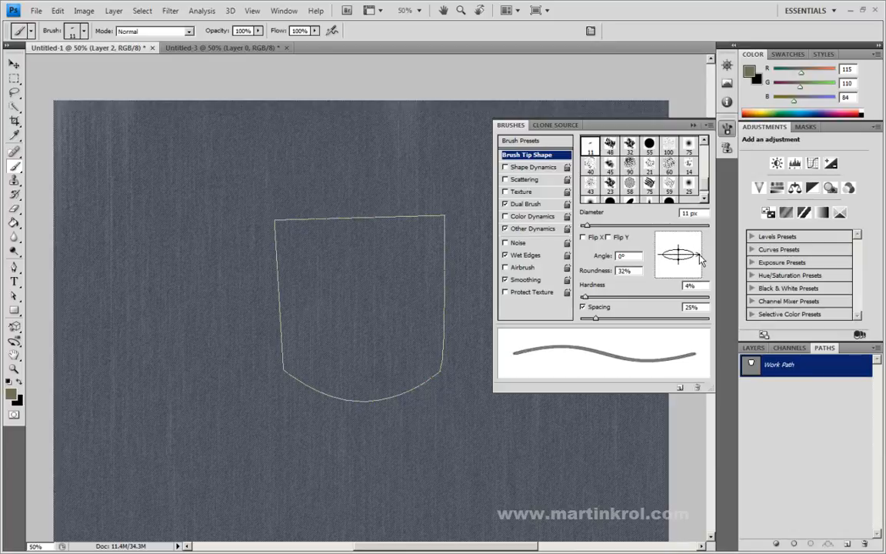
pyautogui.moveTo(586, 318)
pyautogui.mouseDown()
pyautogui.moveTo(696, 318)
pyautogui.moveTo(693, 328)
pyautogui.moveTo(690, 319)
pyautogui.mouseUp()
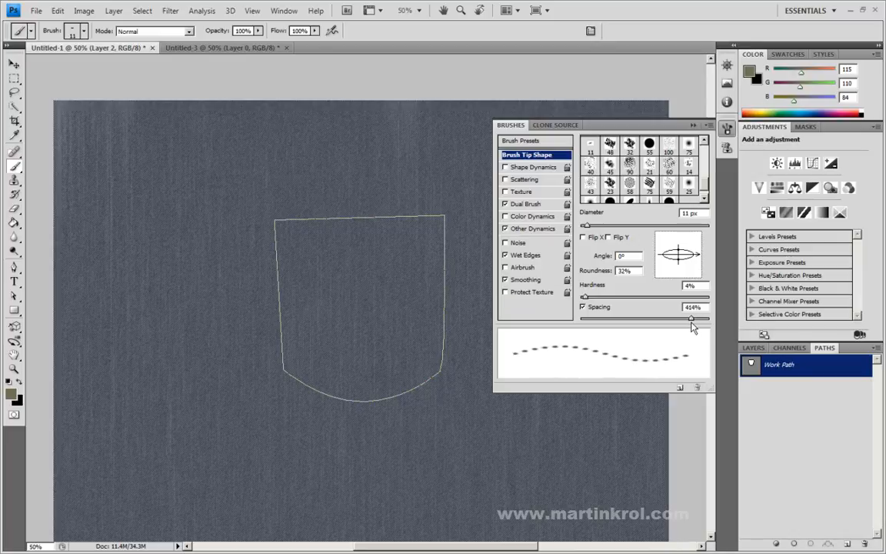
pyautogui.moveTo(585, 297); pyautogui.dragTo(643, 302)
pyautogui.moveTo(690, 319)
pyautogui.mouseDown()
pyautogui.moveTo(676, 319)
pyautogui.moveTo(695, 320)
pyautogui.mouseUp()
pyautogui.moveTo(642, 299)
pyautogui.mouseDown()
pyautogui.moveTo(593, 298)
pyautogui.moveTo(691, 299)
pyautogui.mouseUp()
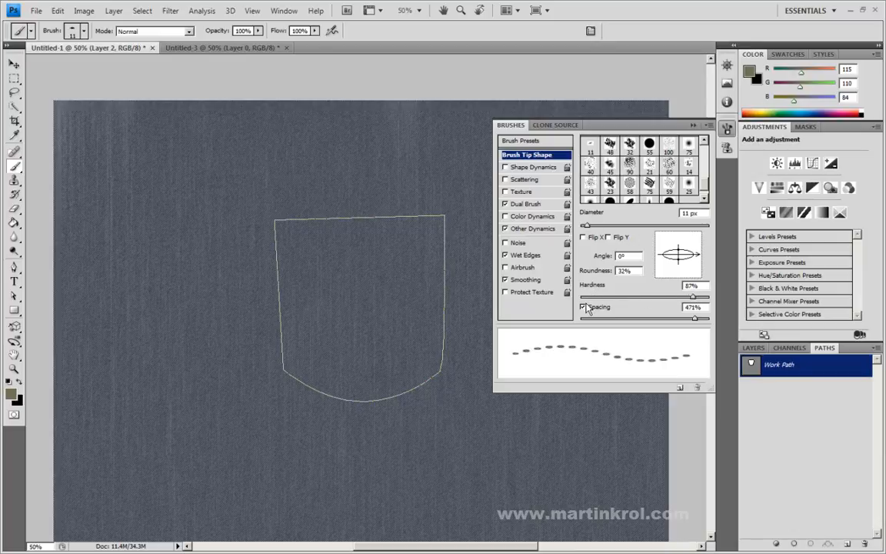
pyautogui.moveTo(587, 225); pyautogui.dragTo(587, 227)
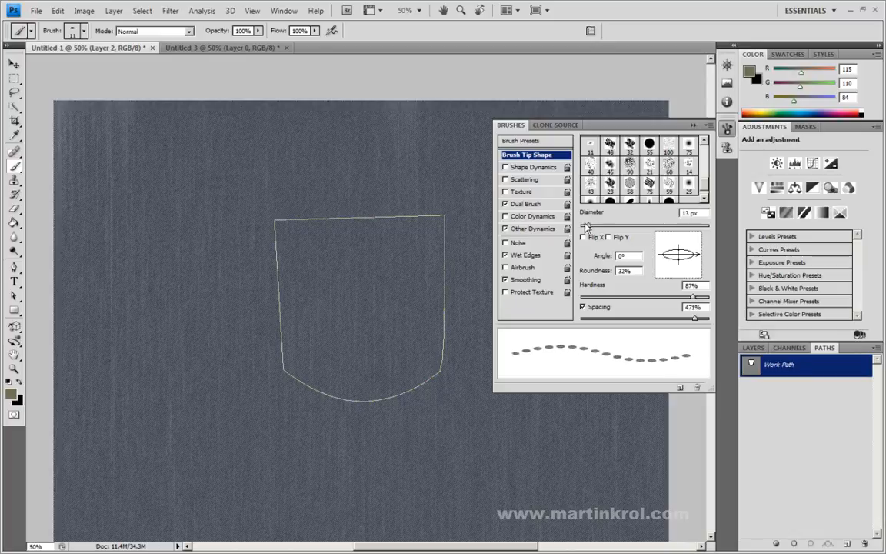
# Step: Enable Shape Dynamics with 0% angle jitter, and Scattering with 29% scatter, a count of 1 and Both Axes off
pyautogui.click(523, 167)
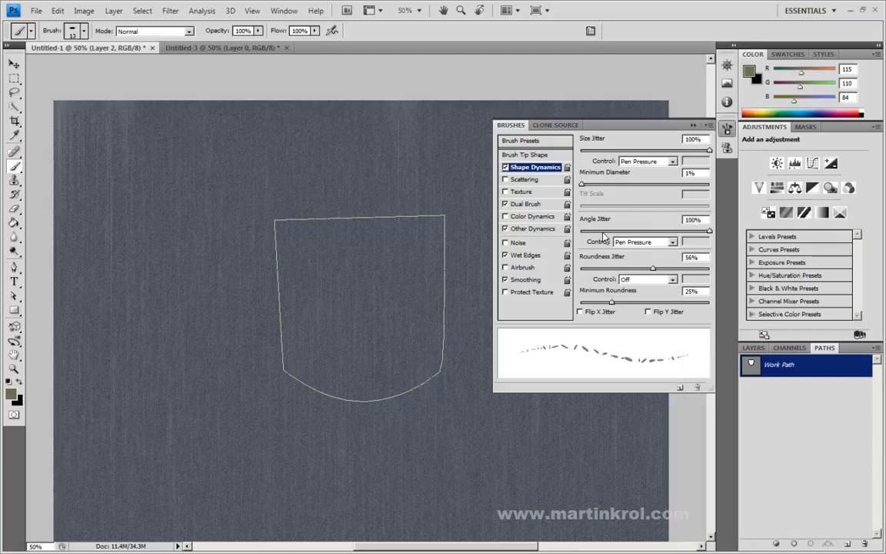
pyautogui.moveTo(646, 231); pyautogui.dragTo(572, 231)
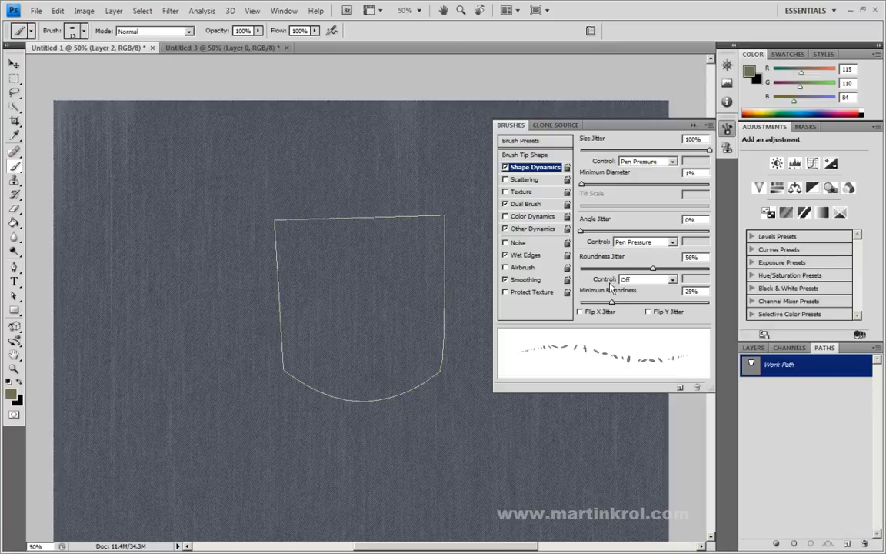
pyautogui.click(521, 181)
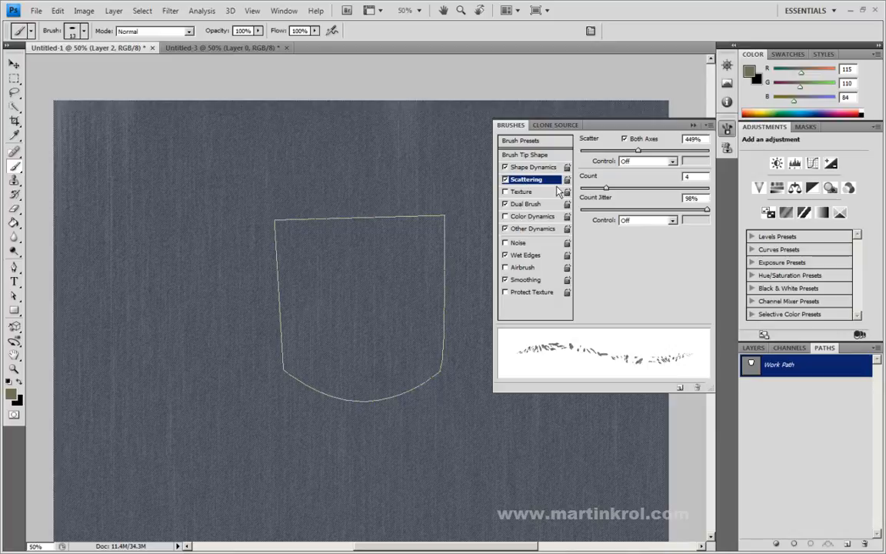
pyautogui.moveTo(605, 188); pyautogui.dragTo(573, 194)
pyautogui.moveTo(638, 150); pyautogui.dragTo(585, 152)
pyautogui.moveTo(582, 188)
pyautogui.mouseDown()
pyautogui.moveTo(601, 189)
pyautogui.moveTo(567, 189)
pyautogui.mouseUp()
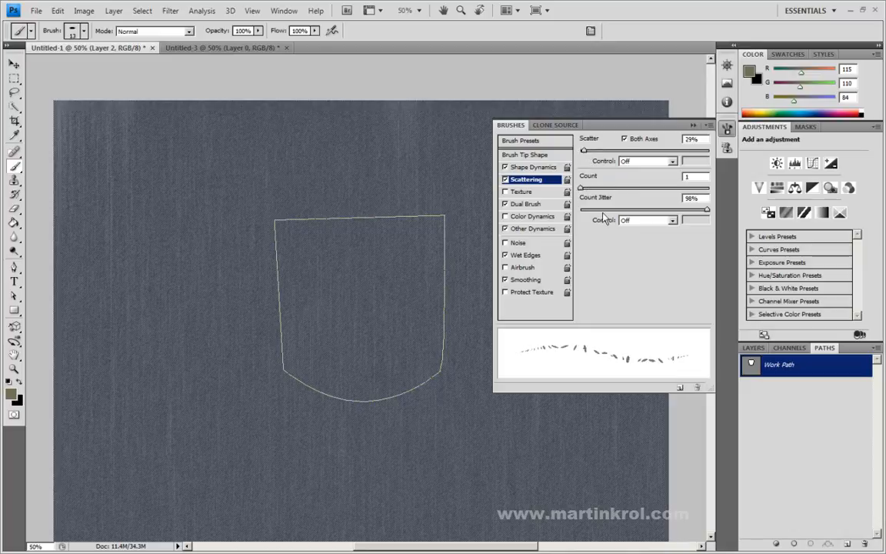
pyautogui.click(625, 140)
# Step: Set the brush's roundness jitter to 47%, minimum roundness to 20% and size jitter to 0%
pyautogui.click(529, 167)
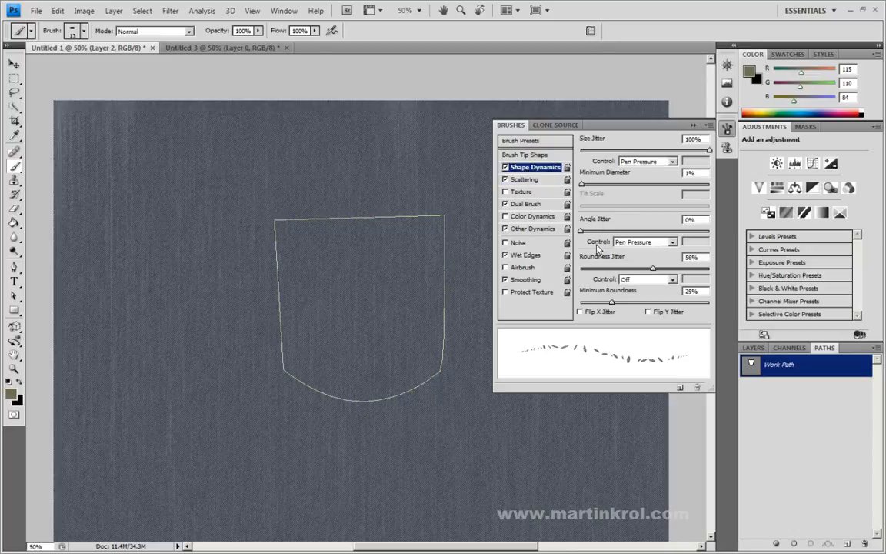
pyautogui.moveTo(620, 270); pyautogui.dragTo(641, 269)
pyautogui.moveTo(597, 305); pyautogui.dragTo(608, 305)
pyautogui.moveTo(647, 151); pyautogui.dragTo(520, 139)
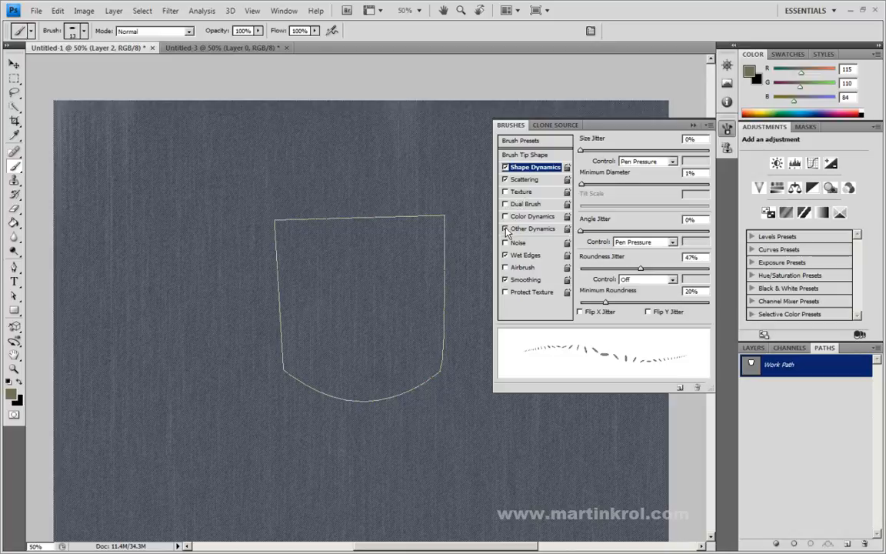
# Step: Turn off Other Dynamics, Wet Edges and Smoothing for the brush, keeping Shape Dynamics and Scattering enabled
pyautogui.click(505, 255)
pyautogui.click(525, 179)
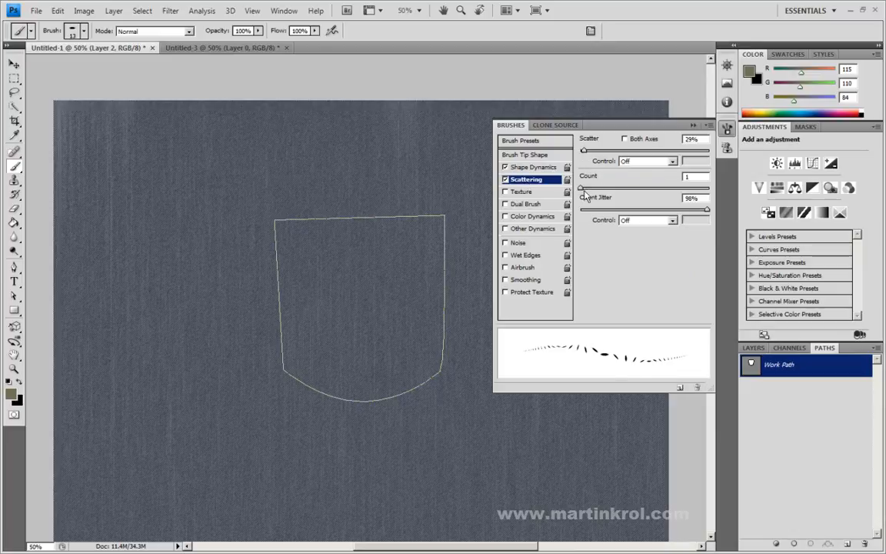
pyautogui.click(532, 167)
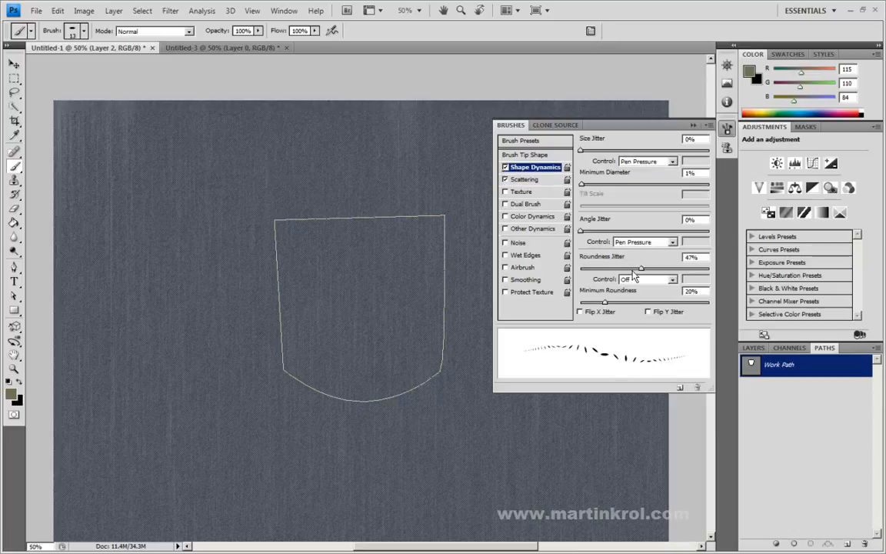
# Step: Reduce the brush's roundness jitter to 36% and its minimum roundness to 13%
pyautogui.moveTo(641, 268); pyautogui.dragTo(635, 273)
pyautogui.click(533, 155)
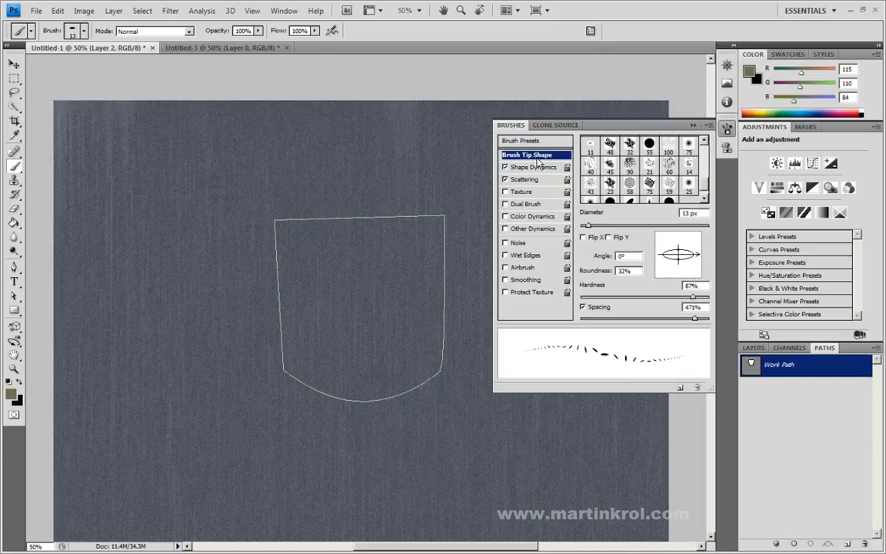
pyautogui.click(552, 168)
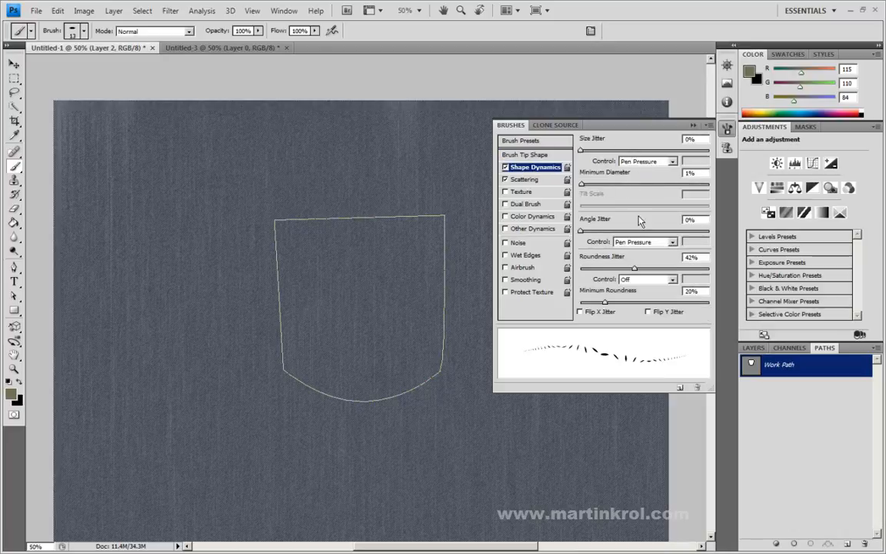
pyautogui.moveTo(634, 269); pyautogui.dragTo(627, 268)
pyautogui.moveTo(605, 303); pyautogui.dragTo(597, 303)
# Step: Set the brush tip spacing to 481% and make the brush angle follow Direction
pyautogui.click(535, 156)
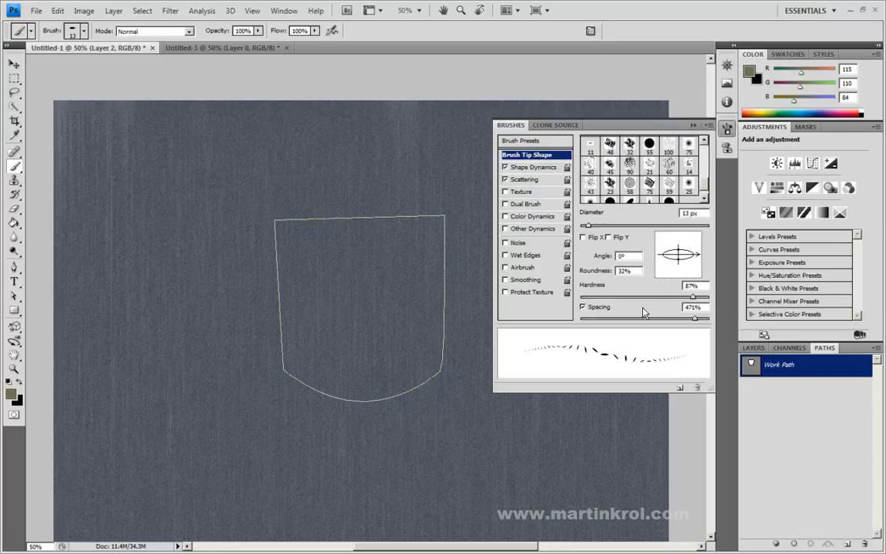
pyautogui.moveTo(697, 324); pyautogui.dragTo(699, 324)
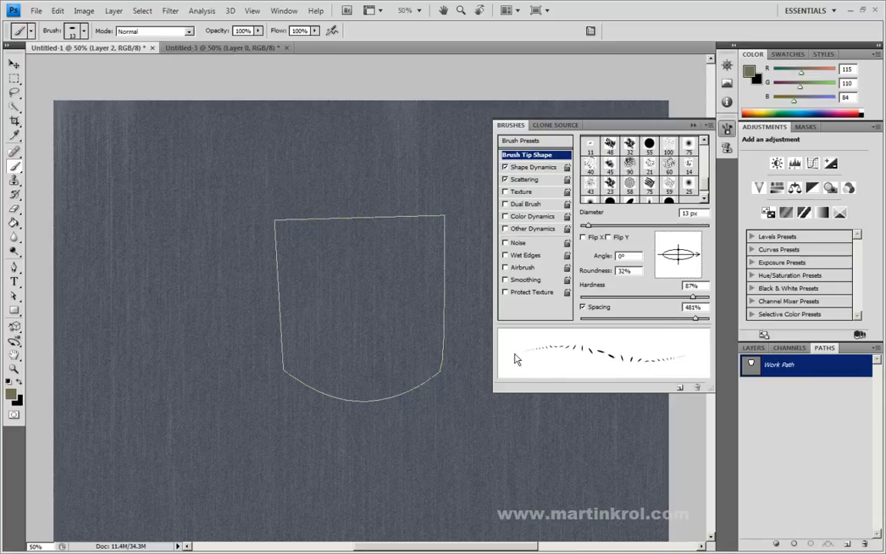
pyautogui.click(533, 167)
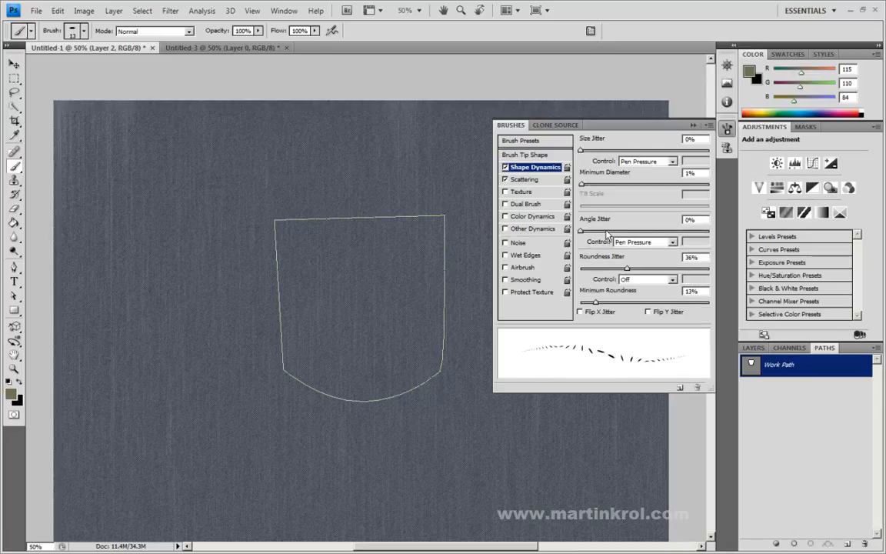
pyautogui.click(636, 242)
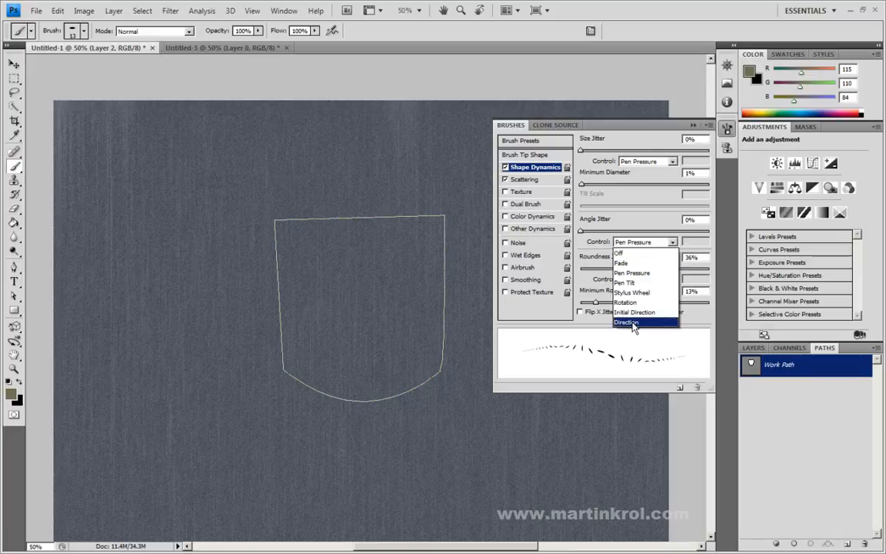
pyautogui.click(630, 322)
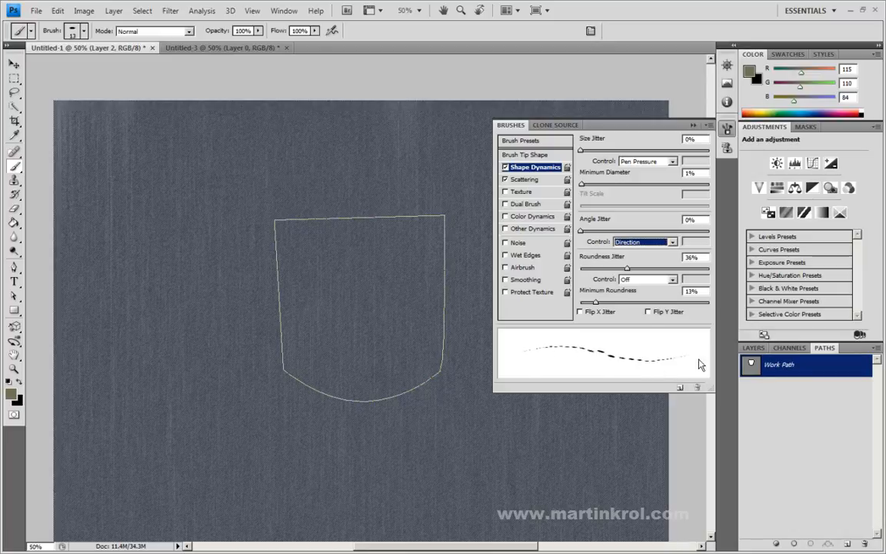
# Step: Set Shape Dynamics to 100% minimum diameter, 2% size jitter, 3% angle jitter, 33% roundness jitter and 8% minimum roundness
pyautogui.click(523, 156)
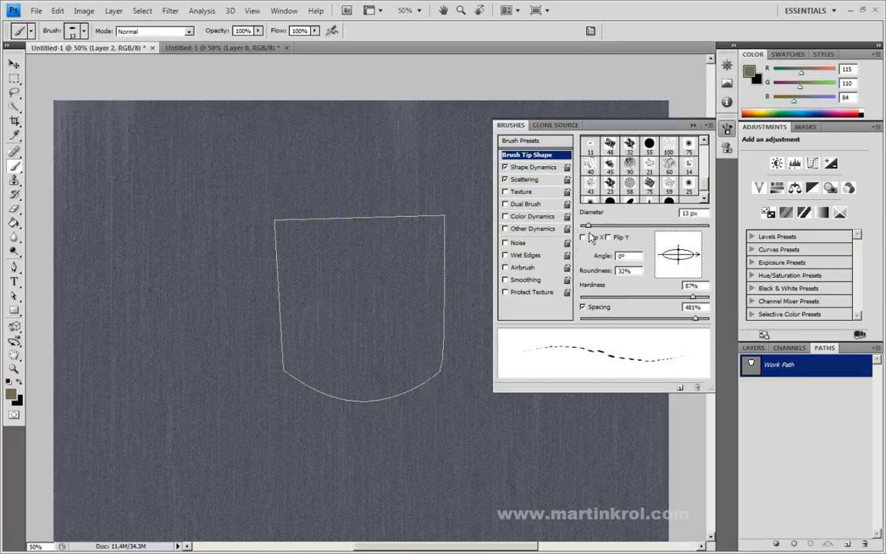
pyautogui.click(525, 168)
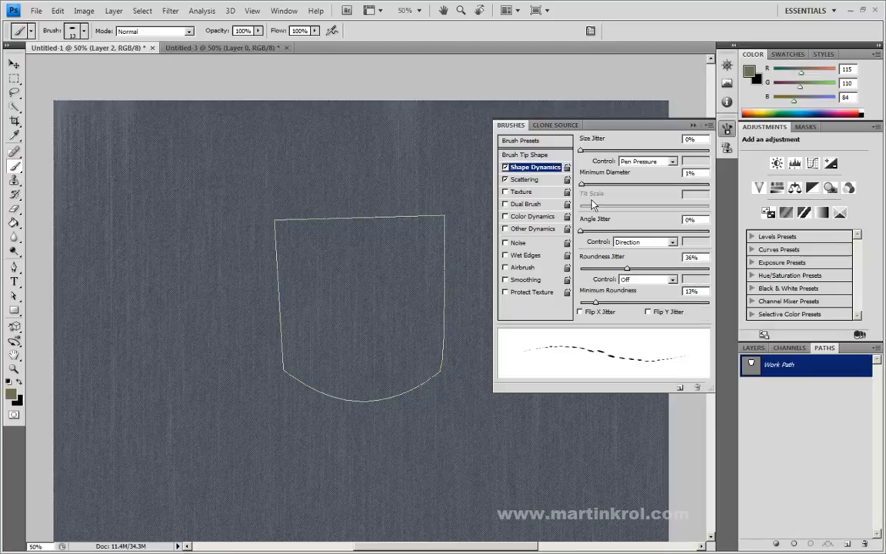
pyautogui.moveTo(581, 185); pyautogui.dragTo(712, 188)
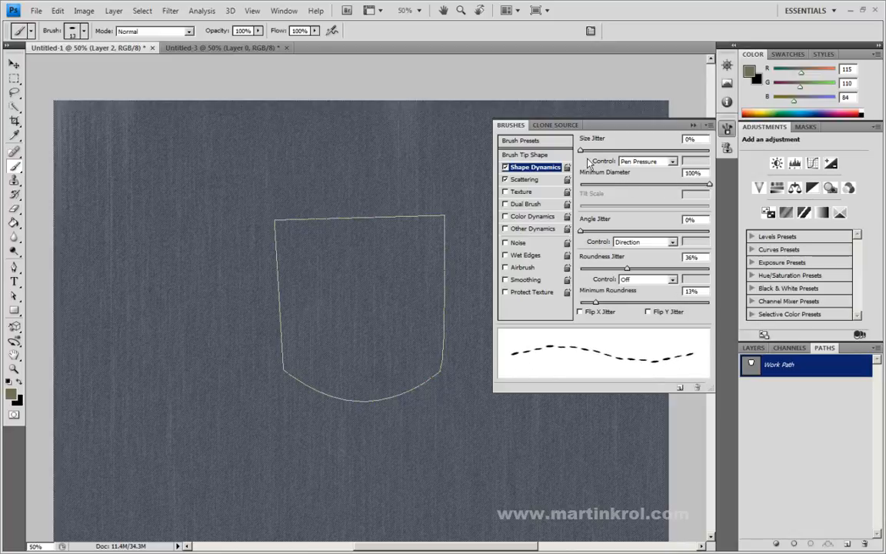
pyautogui.moveTo(583, 151)
pyautogui.mouseDown()
pyautogui.moveTo(599, 152)
pyautogui.moveTo(587, 151)
pyautogui.mouseUp()
pyautogui.moveTo(582, 231); pyautogui.dragTo(585, 232)
pyautogui.moveTo(627, 269)
pyautogui.mouseDown()
pyautogui.moveTo(613, 269)
pyautogui.moveTo(624, 270)
pyautogui.mouseUp()
pyautogui.moveTo(595, 302)
pyautogui.mouseDown()
pyautogui.moveTo(621, 302)
pyautogui.moveTo(589, 302)
pyautogui.mouseUp()
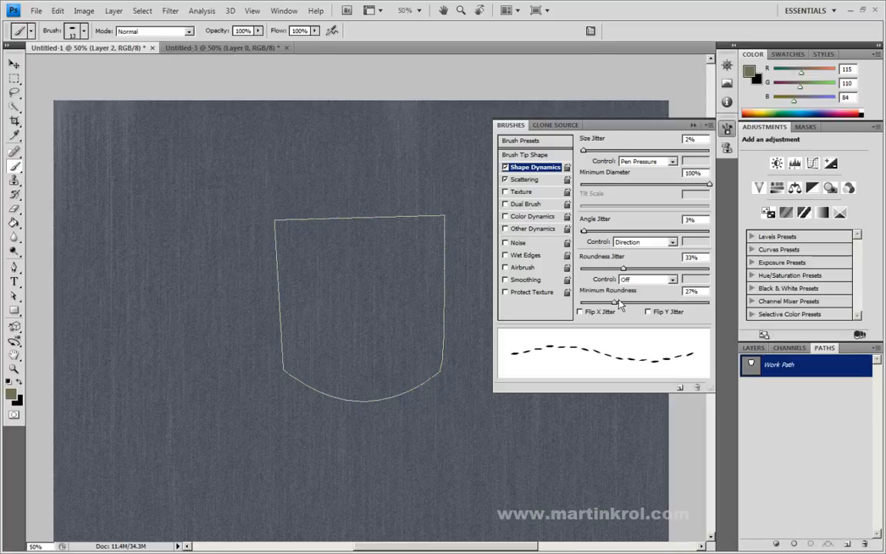
# Step: Set the brush's scatter to 10% and its scattering count to 2
pyautogui.click(526, 179)
pyautogui.moveTo(586, 152); pyautogui.dragTo(583, 153)
pyautogui.click(588, 189)
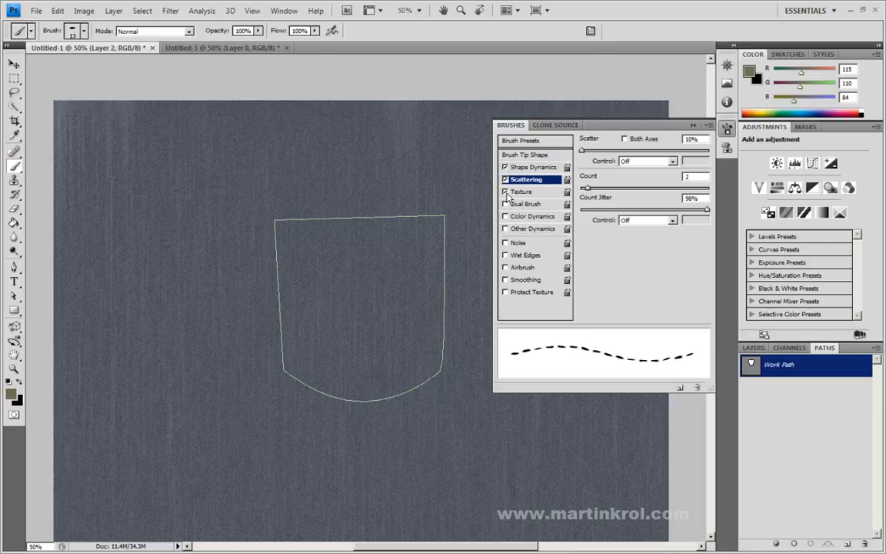
# Step: Enable Texture for the brush at 127% scale, leaving Texture Each Tip off
pyautogui.click(527, 192)
pyautogui.moveTo(643, 191)
pyautogui.mouseDown()
pyautogui.moveTo(683, 193)
pyautogui.moveTo(671, 195)
pyautogui.mouseUp()
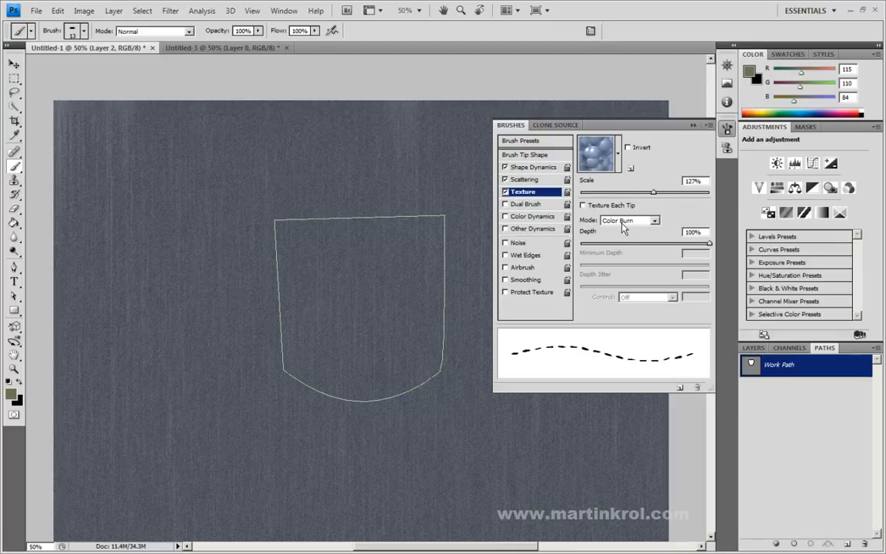
pyautogui.click(584, 206)
pyautogui.click(584, 206)
# Step: Save the customized brush as a new preset named "stitches"
pyautogui.click(534, 142)
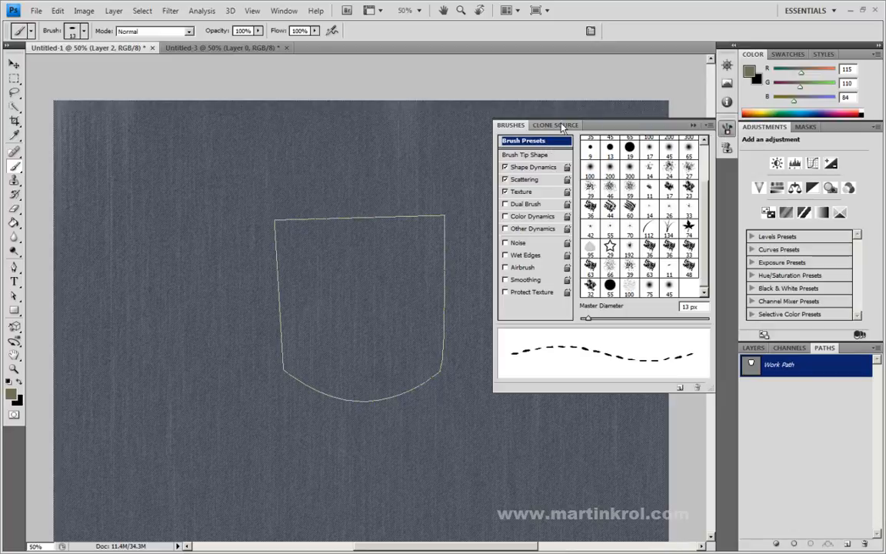
pyautogui.click(707, 125)
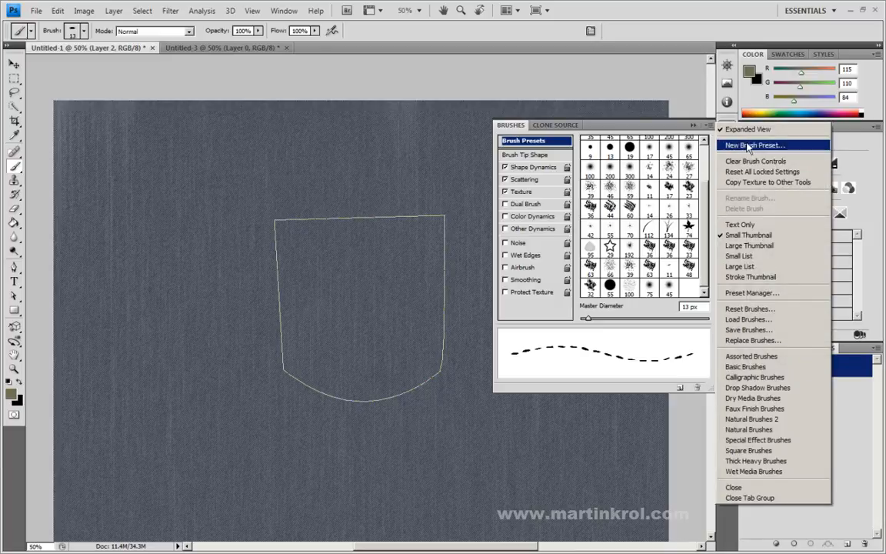
pyautogui.click(750, 145)
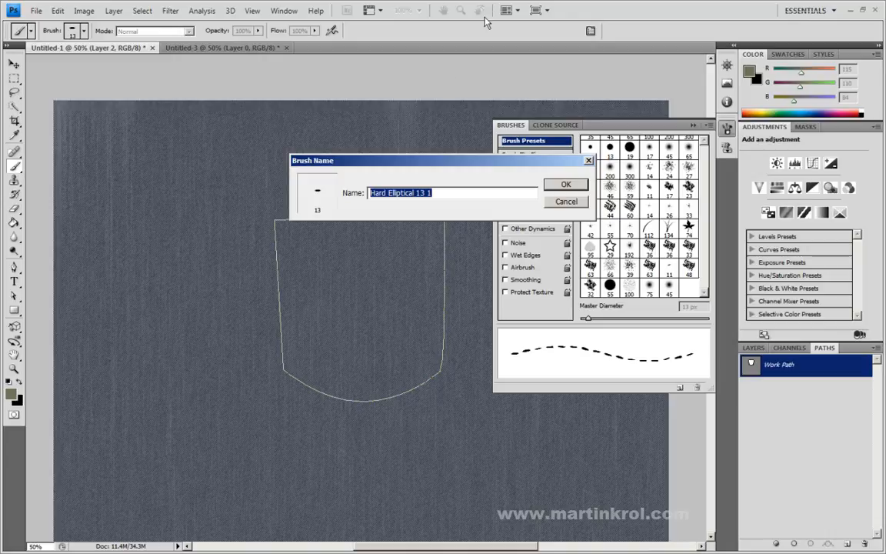
pyautogui.write('stitches')
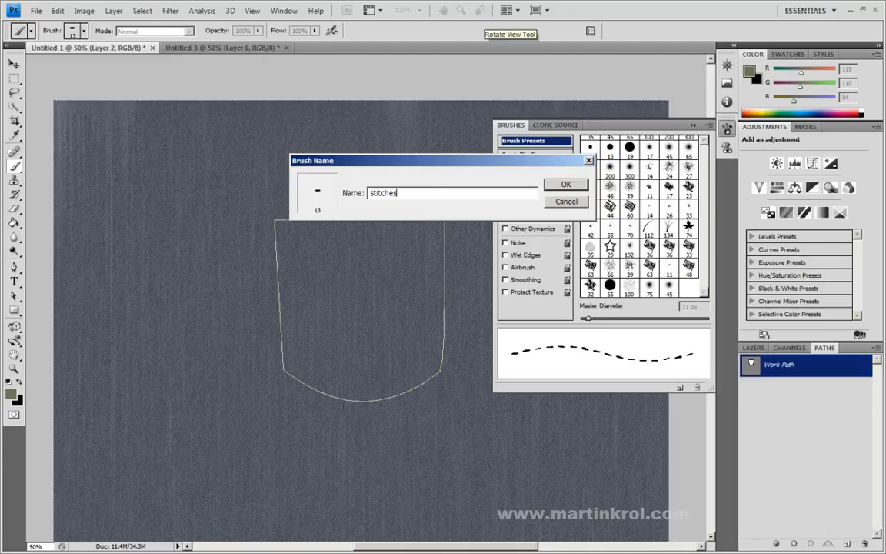
pyautogui.press('Return')
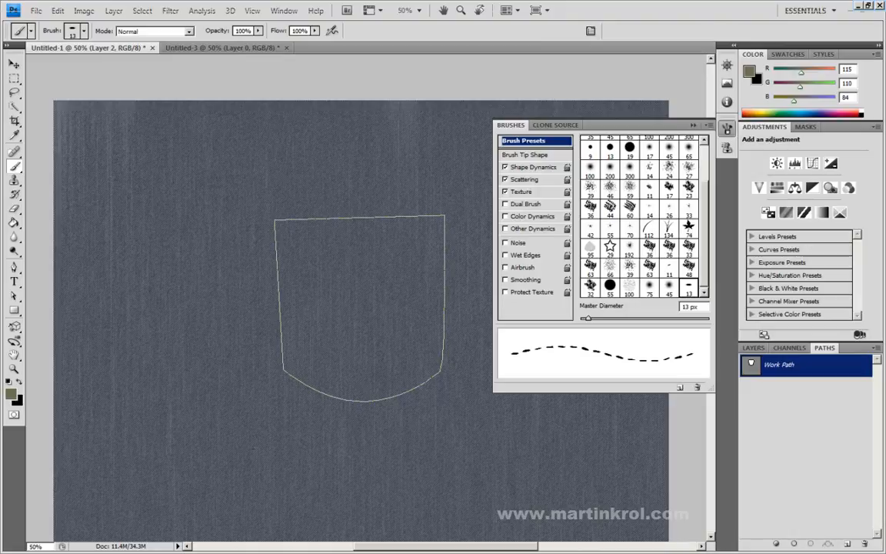
# Step: Deselect the pocket work path and add a new empty layer above Layer 2
pyautogui.click(14, 295)
pyautogui.click(829, 421)
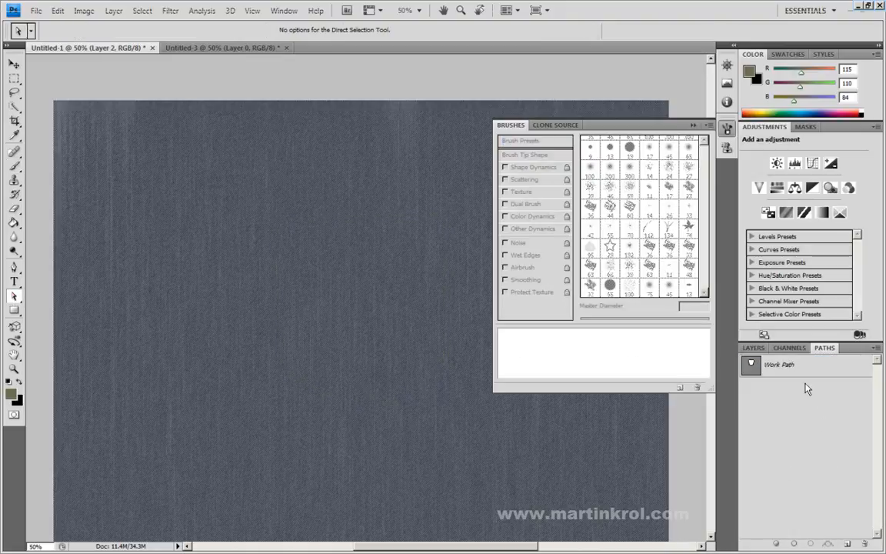
pyautogui.press('F7')
pyautogui.hotkey('ctrl', 'shift', 'alt', 'n')
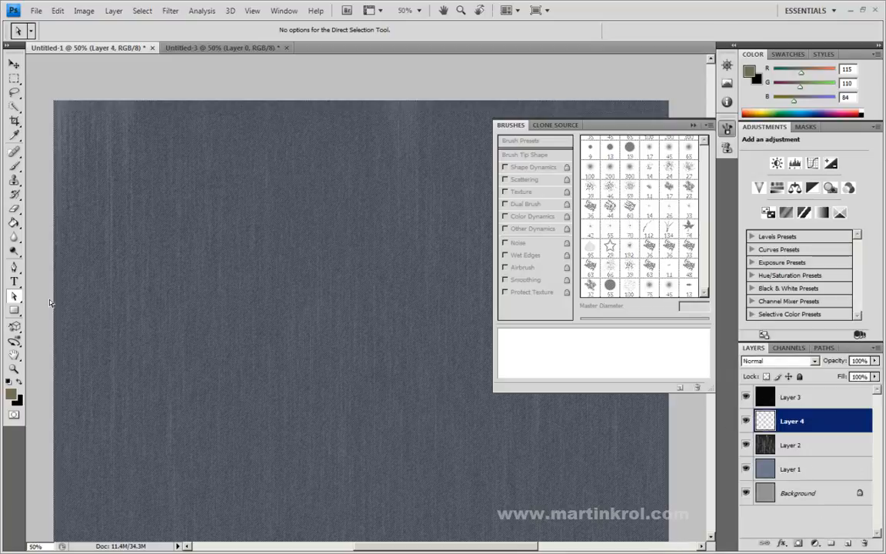
# Step: Stroke the pocket work path on the new layer using the Brush with Simulate Pressure off, and deselect the path
pyautogui.click(15, 169)
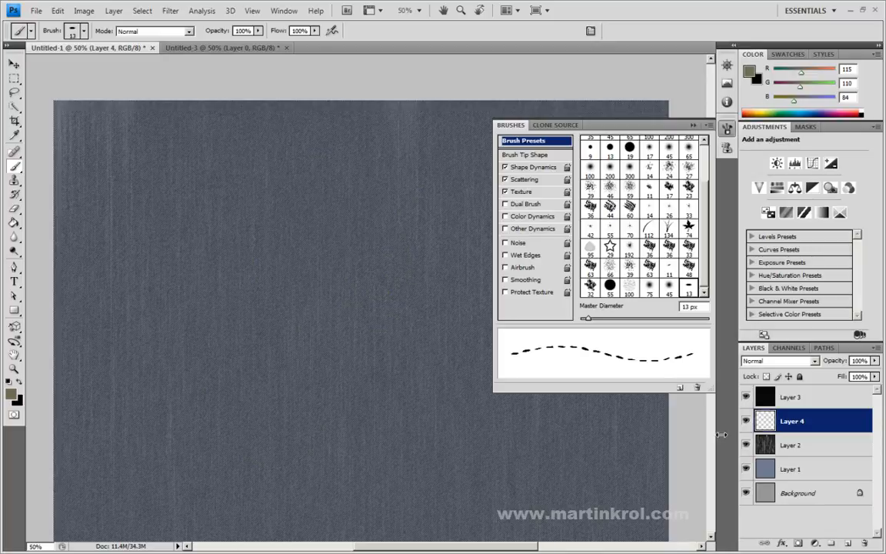
pyautogui.click(824, 348)
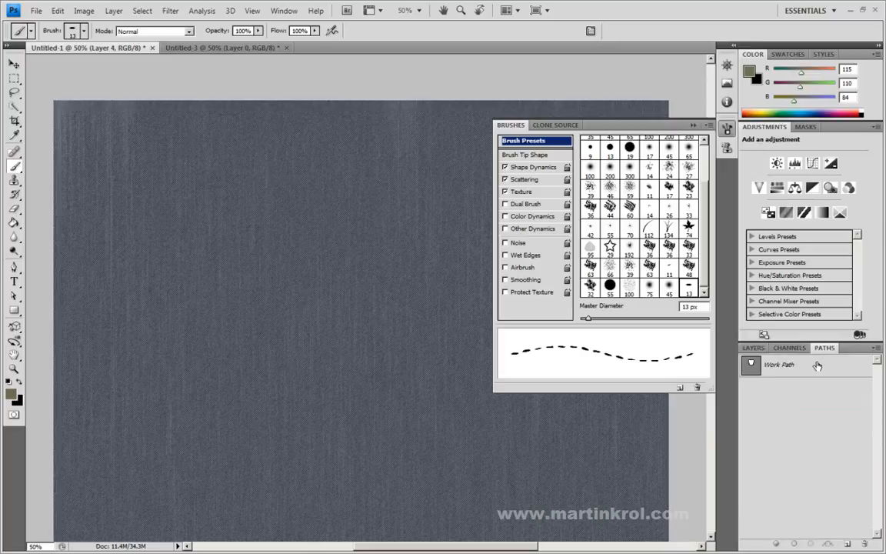
pyautogui.click(805, 368)
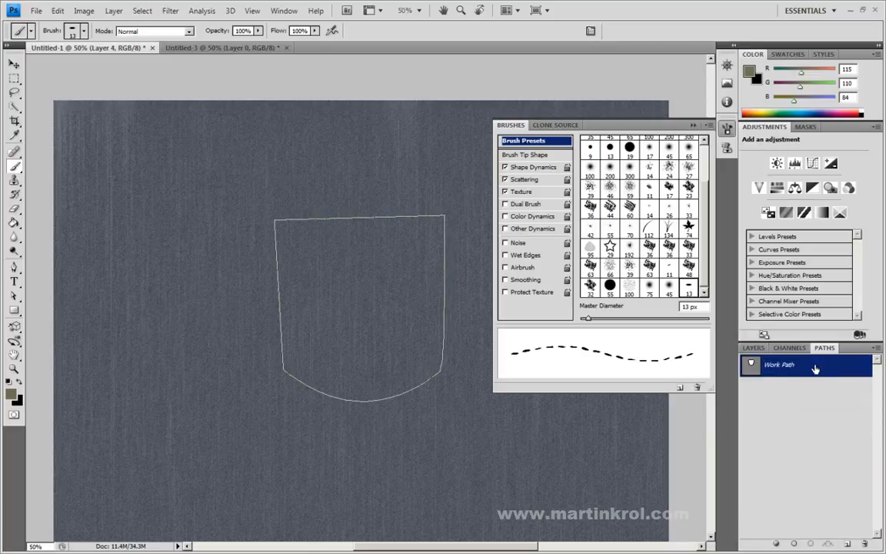
pyautogui.rightClick(816, 367)
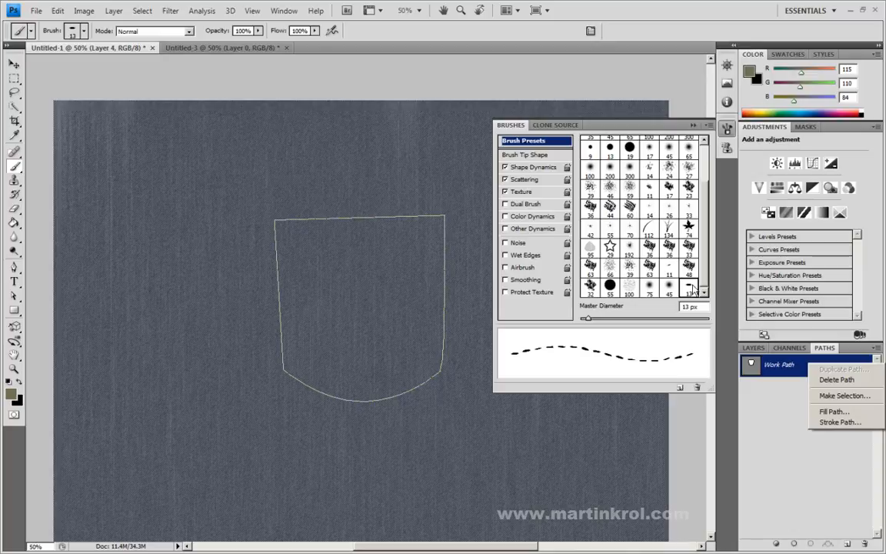
pyautogui.click(836, 425)
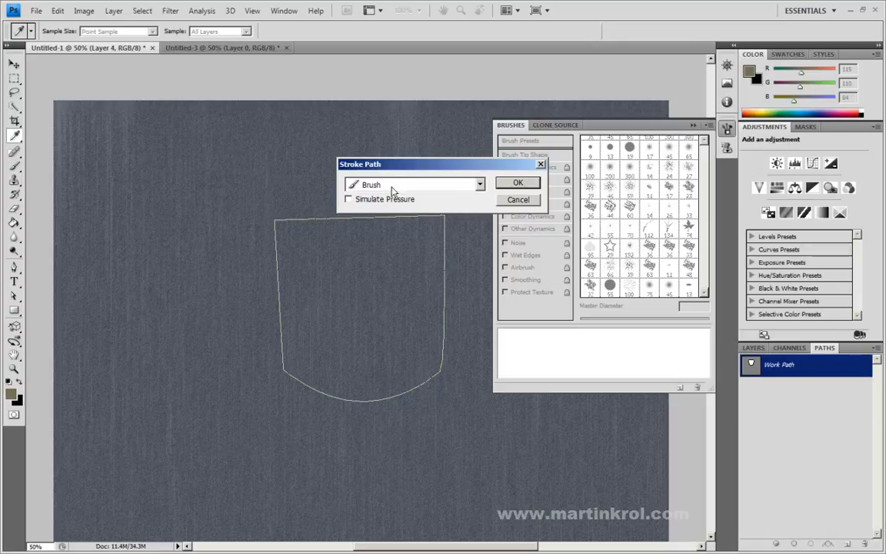
pyautogui.click(453, 187)
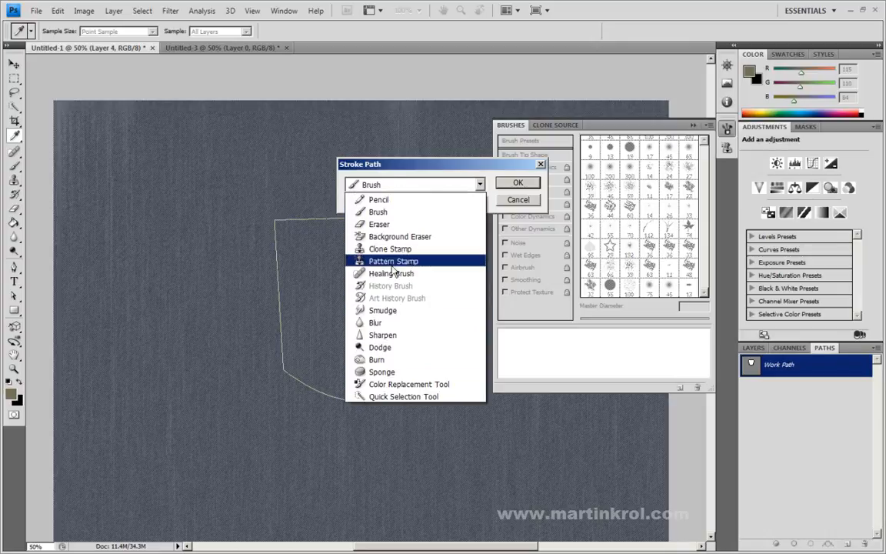
pyautogui.click(380, 213)
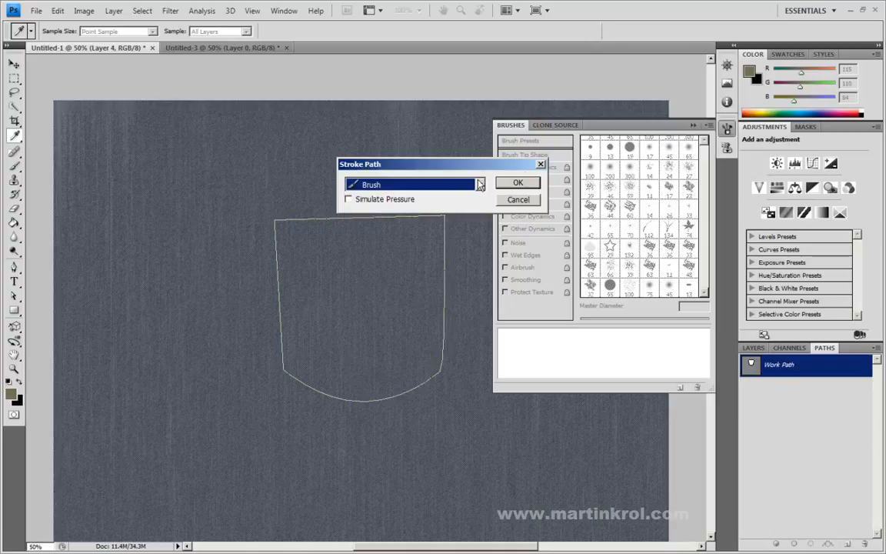
pyautogui.click(517, 182)
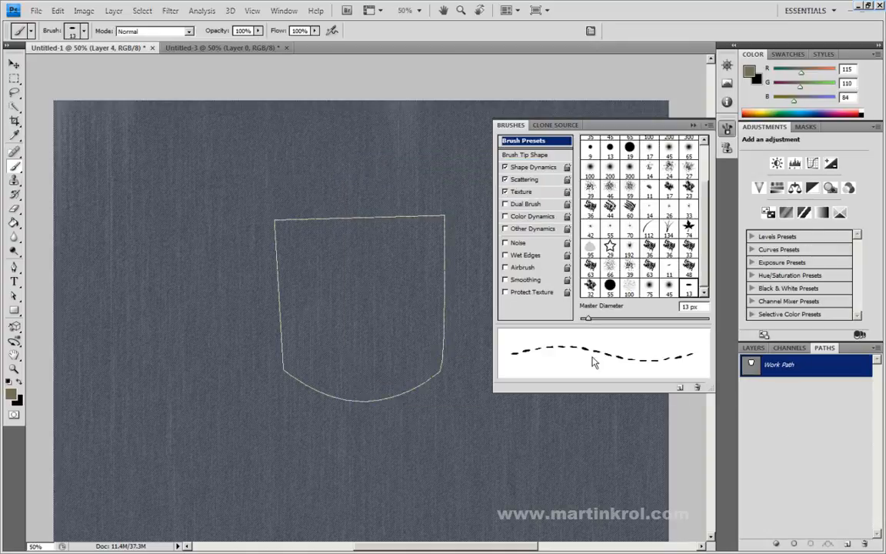
pyautogui.press('a')
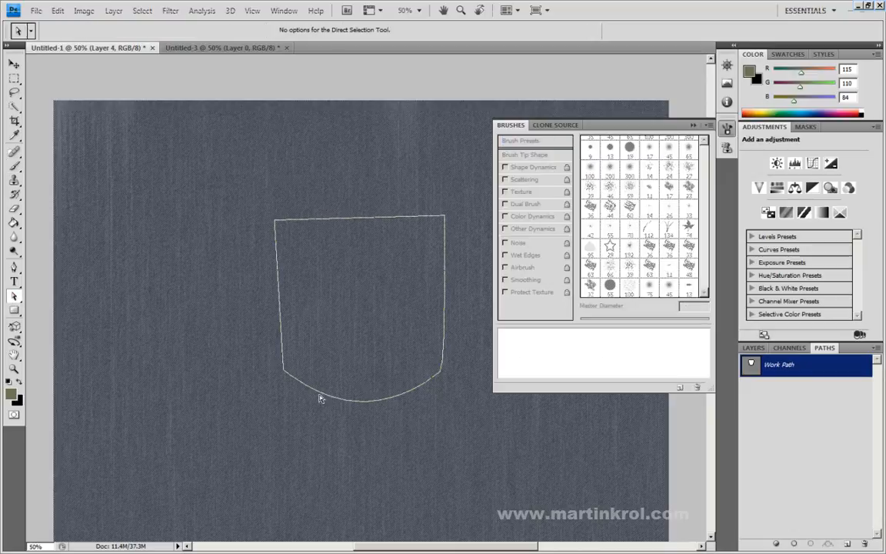
pyautogui.click(823, 428)
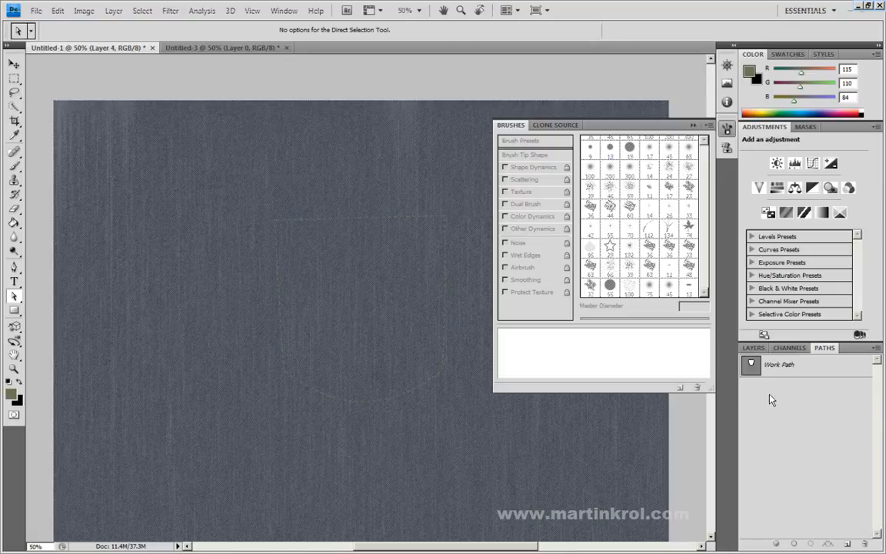
# Step: Enlarge the pocket work path around the first stitch line to about 113% width and 112% height, and apply the transform
pyautogui.click(815, 367)
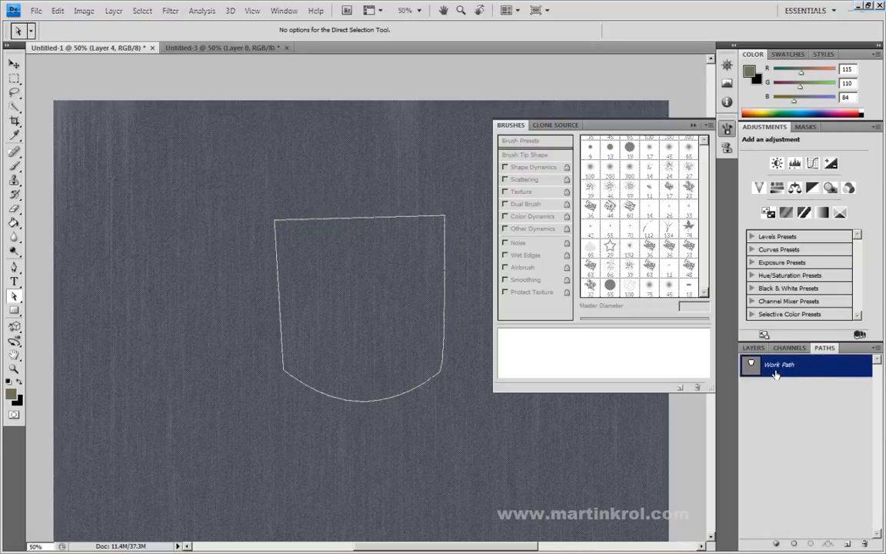
pyautogui.click(57, 10)
pyautogui.click(77, 208)
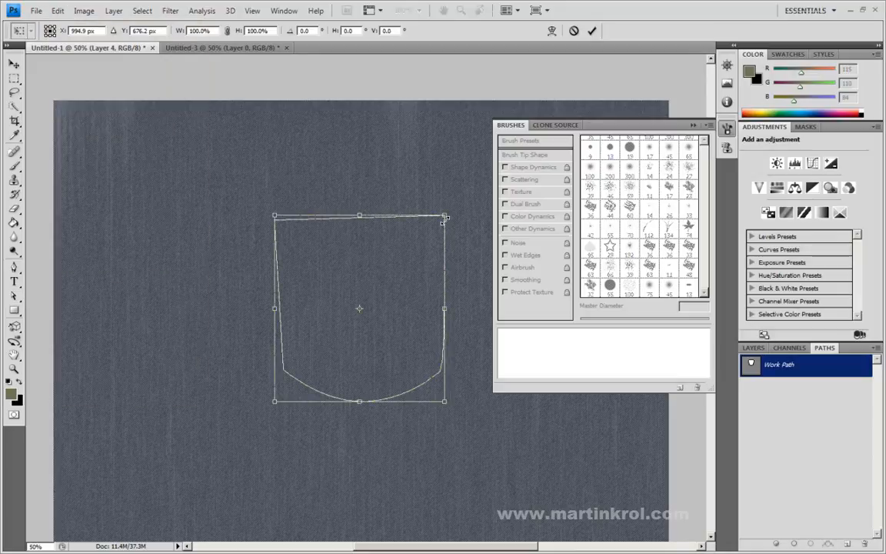
pyautogui.moveTo(444, 214); pyautogui.dragTo(452, 206)
pyautogui.moveTo(270, 408); pyautogui.dragTo(268, 407)
pyautogui.moveTo(261, 206); pyautogui.dragTo(262, 204)
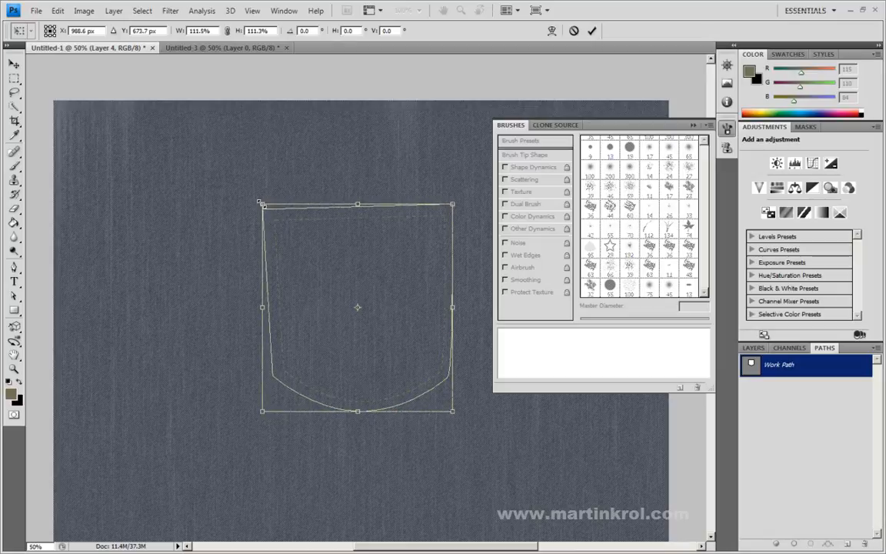
pyautogui.moveTo(452, 307); pyautogui.dragTo(457, 308)
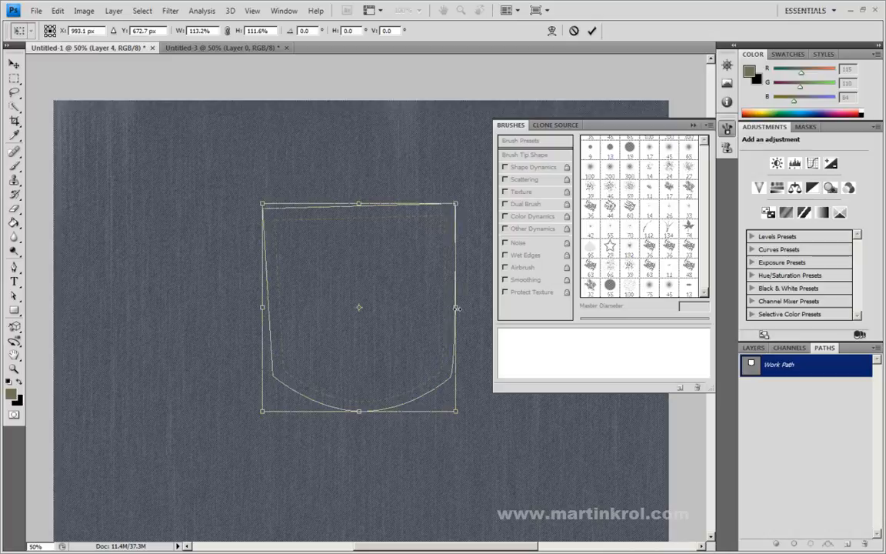
pyautogui.click(591, 30)
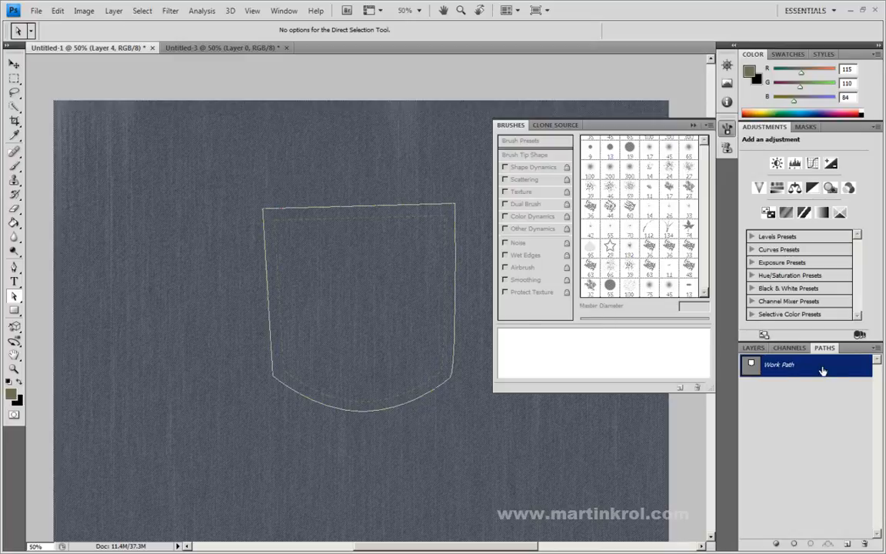
# Step: Stroke the enlarged work path using the Brush with Simulate Pressure off, and deselect the path
pyautogui.click(13, 167)
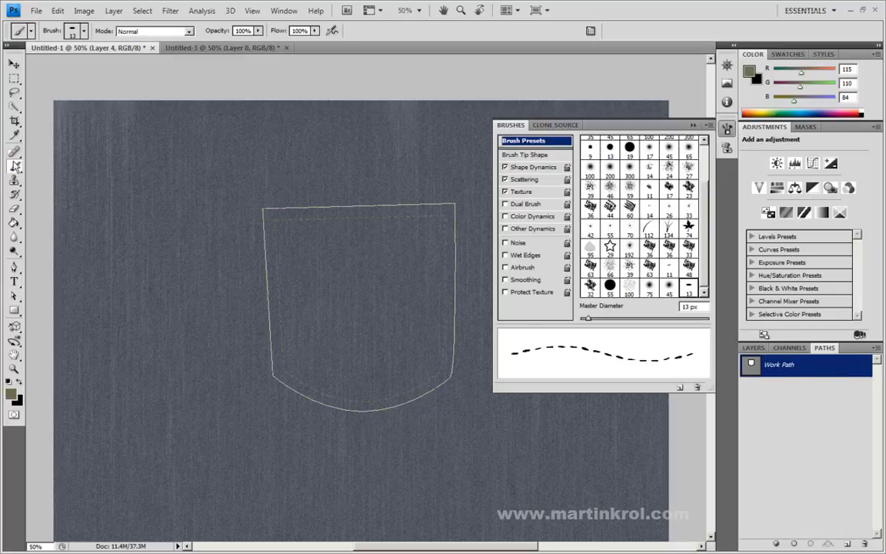
pyautogui.rightClick(825, 374)
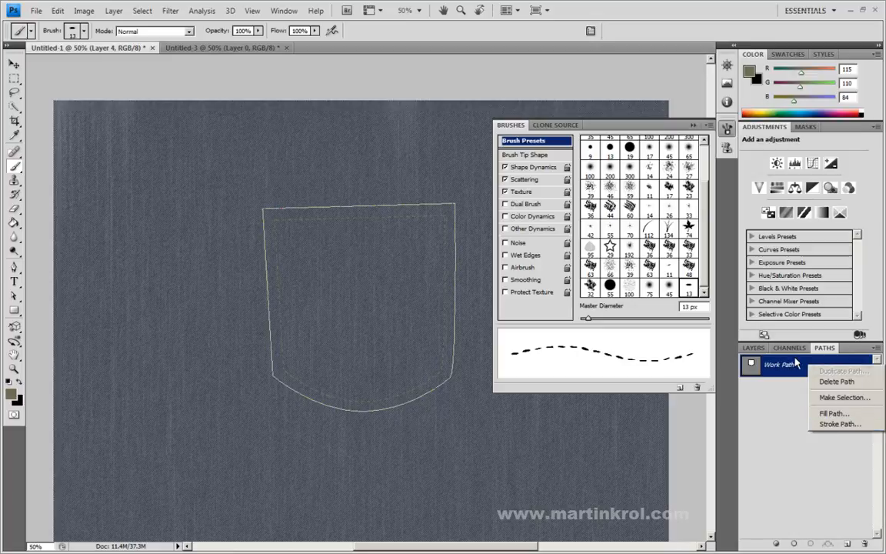
pyautogui.click(834, 423)
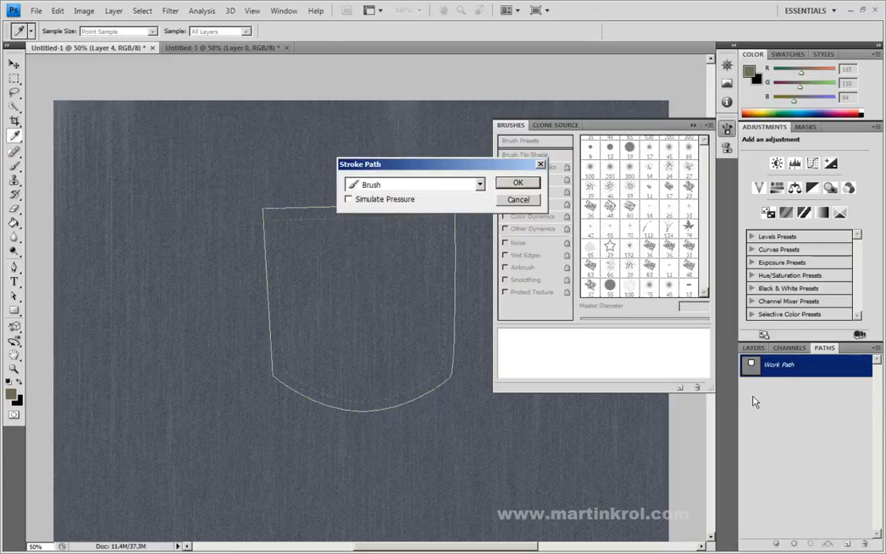
pyautogui.click(459, 170)
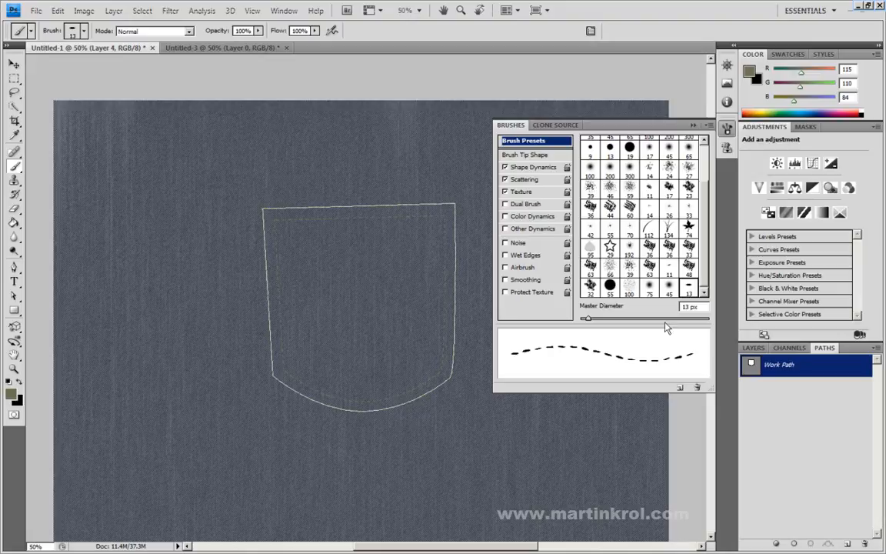
pyautogui.click(13, 297)
pyautogui.click(796, 492)
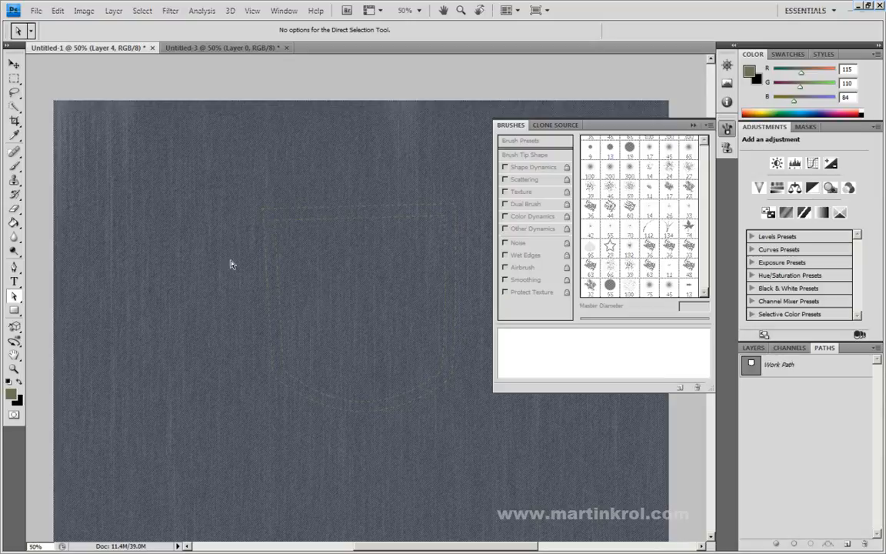
# Step: Turn off snapping while enlarging the work path around the second stitch line to about 105% width and 104% height, and apply the transform
pyautogui.click(815, 371)
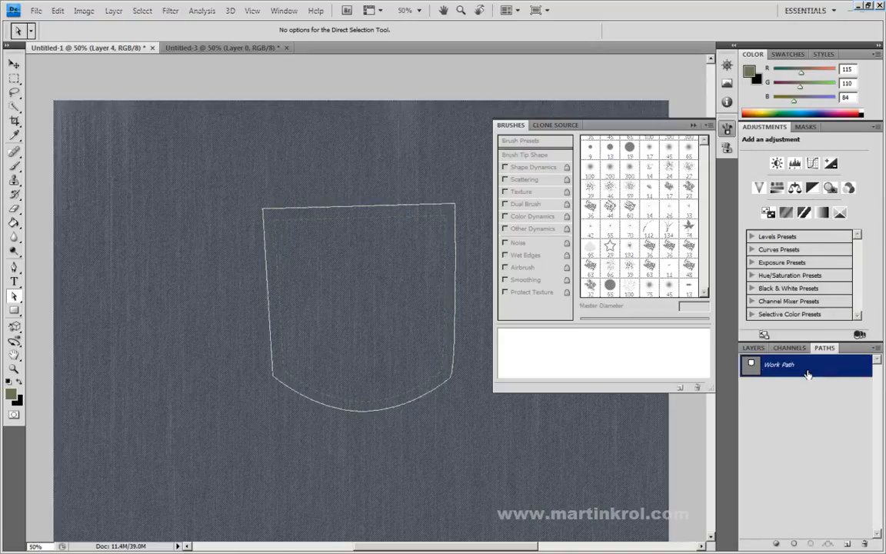
pyautogui.click(58, 11)
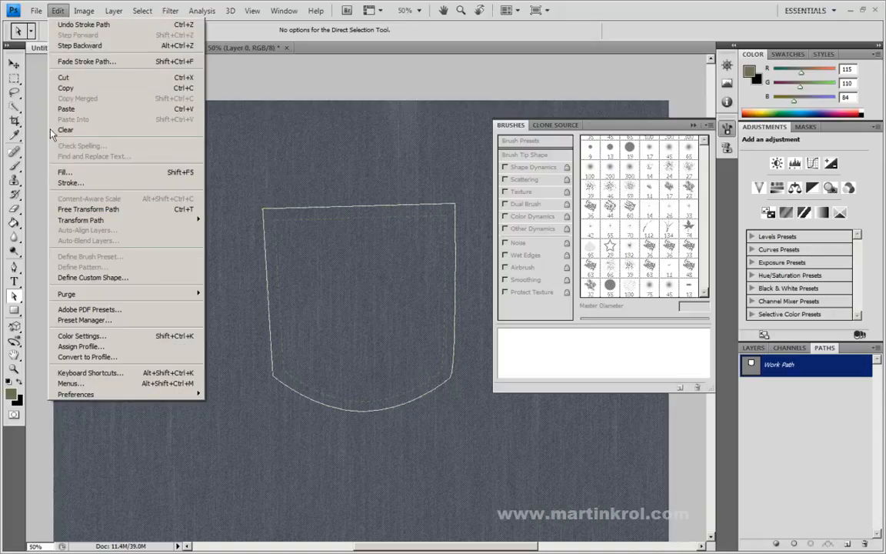
pyautogui.click(79, 209)
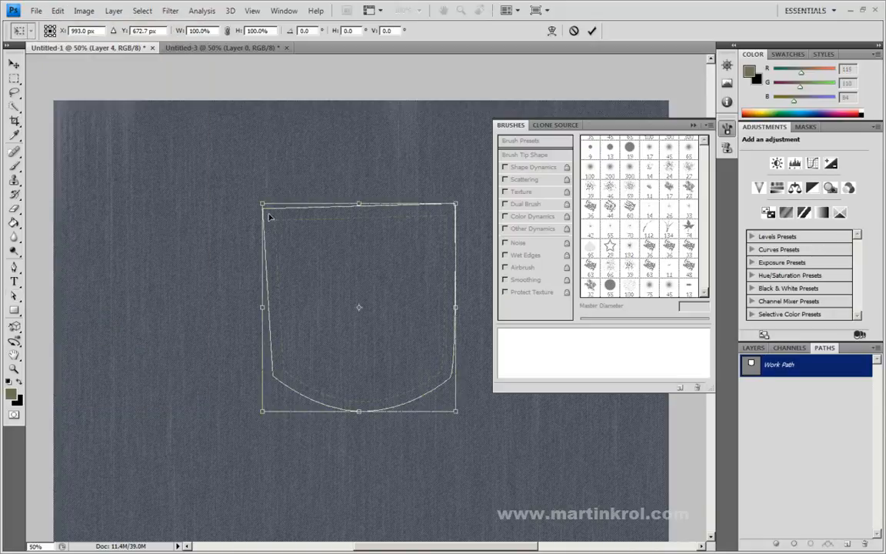
pyautogui.moveTo(261, 204)
pyautogui.mouseDown()
pyautogui.moveTo(257, 191)
pyautogui.moveTo(254, 198)
pyautogui.mouseUp()
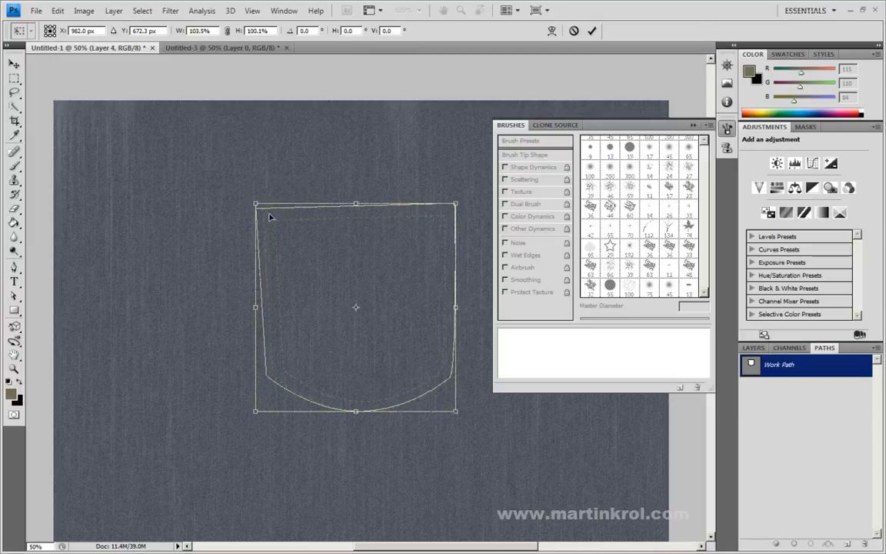
pyautogui.click(254, 12)
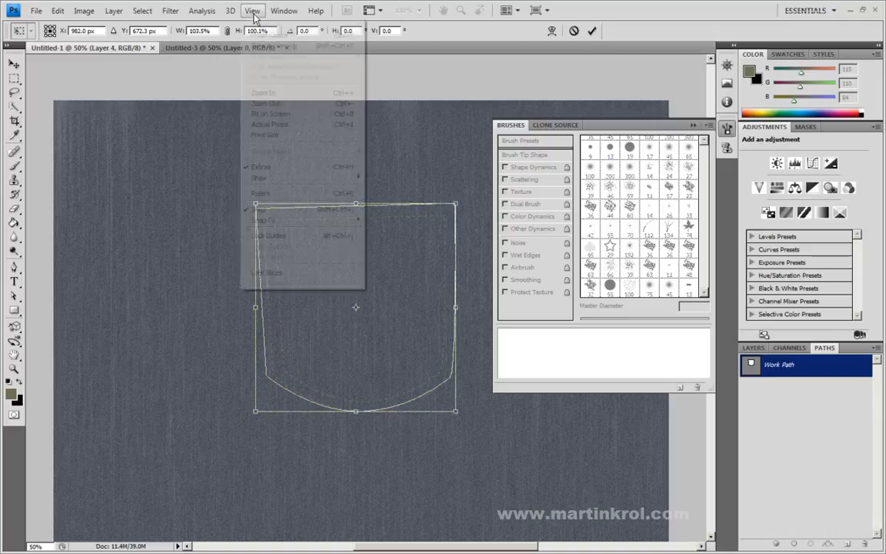
pyautogui.click(262, 210)
pyautogui.moveTo(254, 203); pyautogui.dragTo(257, 200)
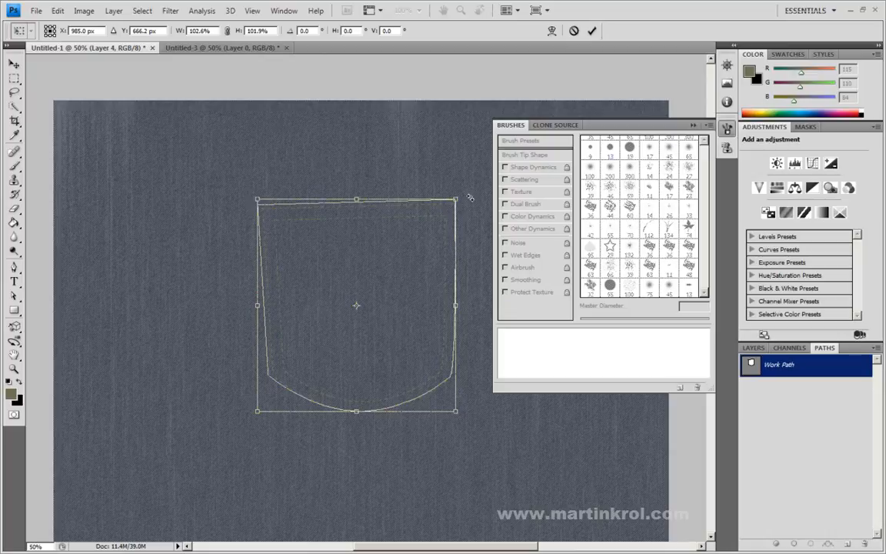
pyautogui.moveTo(458, 199); pyautogui.dragTo(460, 200)
pyautogui.moveTo(358, 412); pyautogui.dragTo(358, 415)
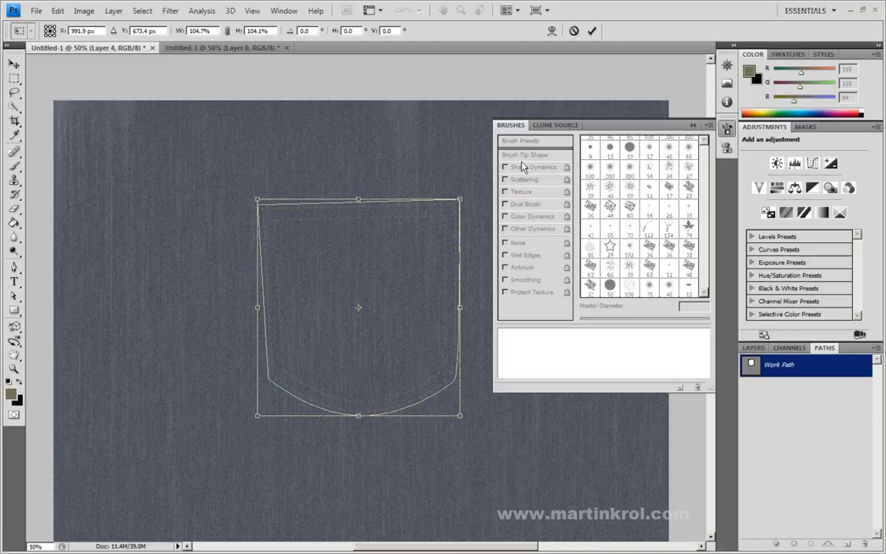
pyautogui.moveTo(462, 307); pyautogui.dragTo(462, 307)
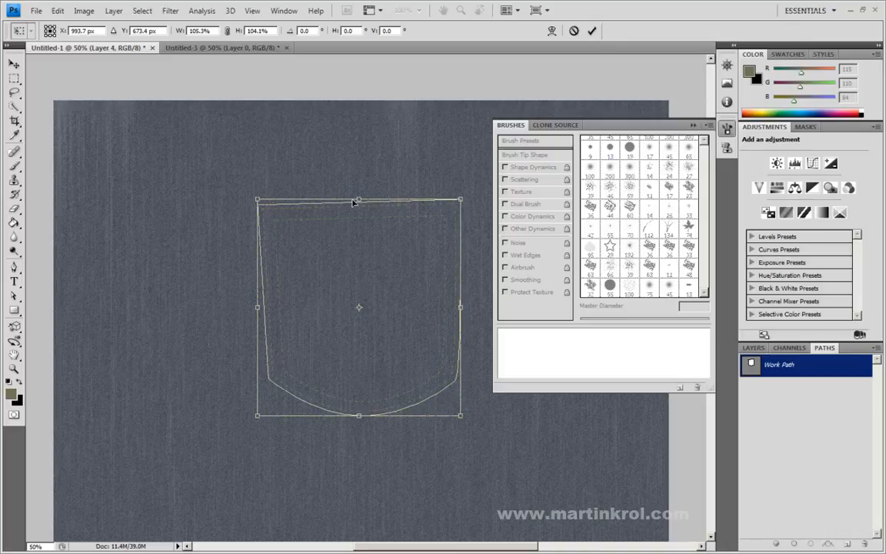
pyautogui.moveTo(360, 198); pyautogui.dragTo(360, 197)
pyautogui.click(592, 31)
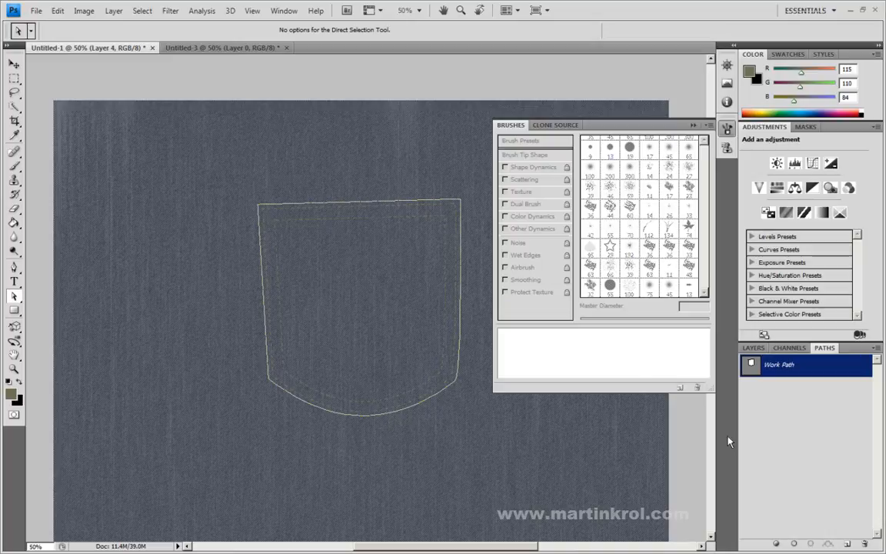
# Step: Fill the enlarged work path with the foreground color in Normal mode at 100% opacity
pyautogui.rightClick(822, 372)
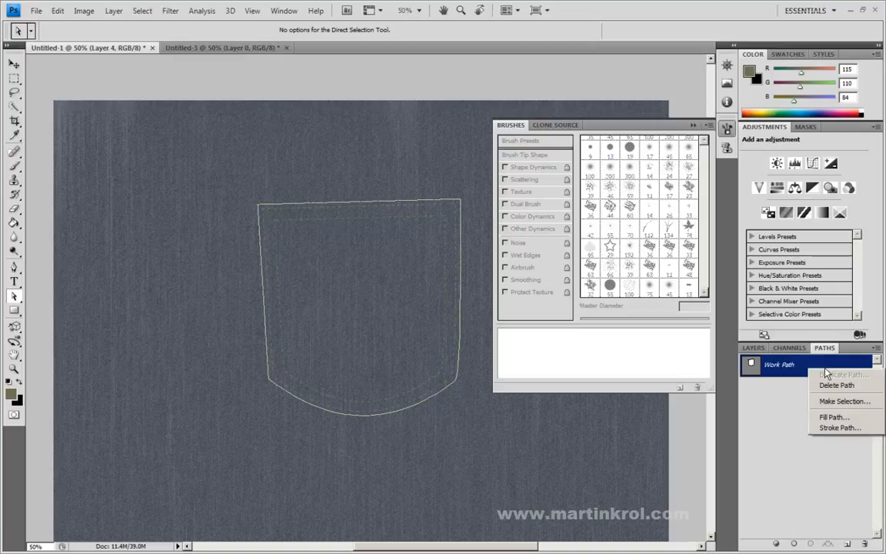
pyautogui.click(830, 418)
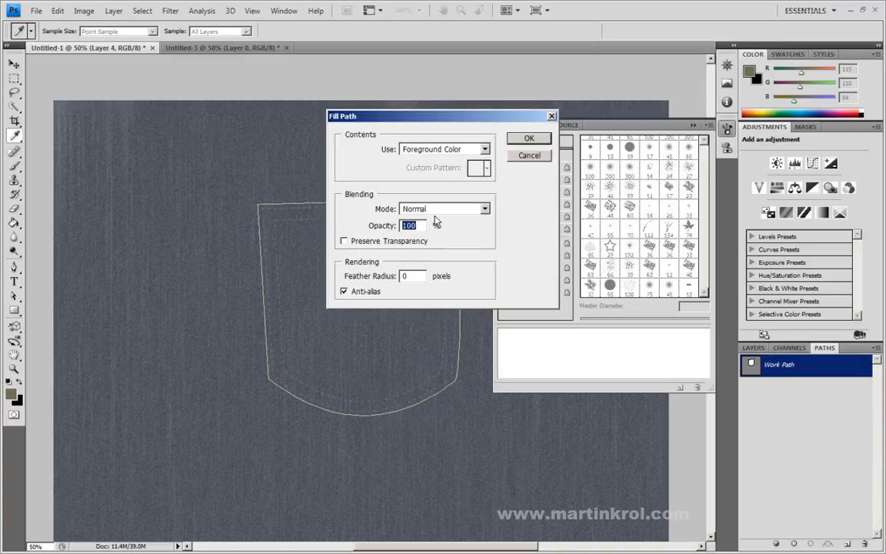
pyautogui.click(444, 150)
pyautogui.click(444, 149)
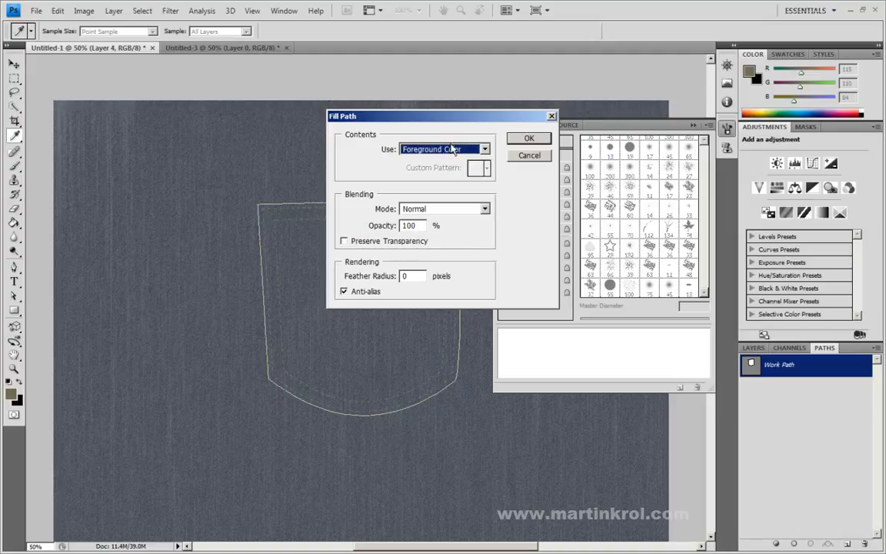
pyautogui.click(529, 140)
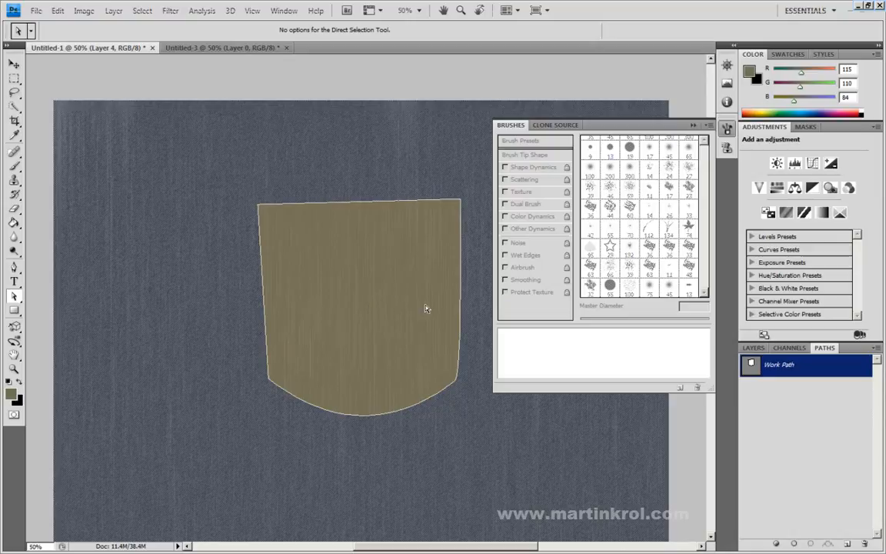
# Step: Move Layer 4 above Layer 3 in the layer stack and deselect the work path
pyautogui.press('F7')
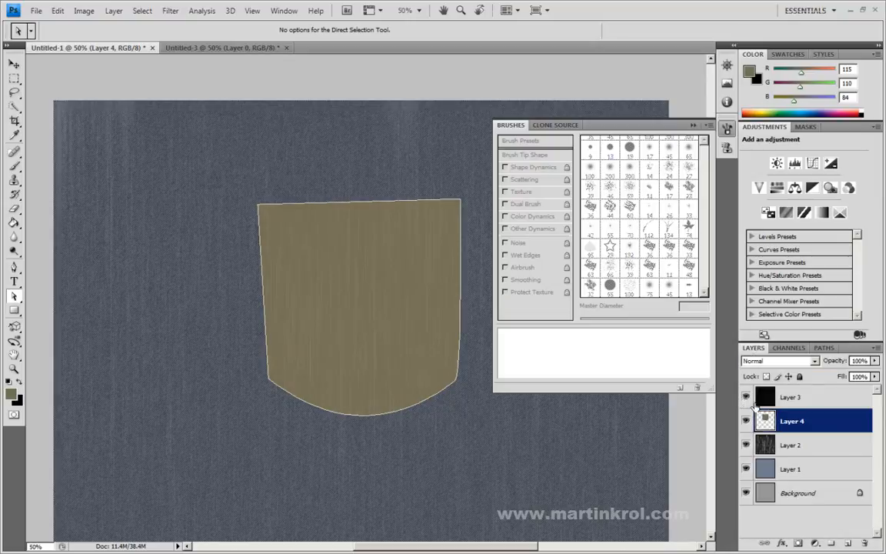
pyautogui.moveTo(792, 421); pyautogui.dragTo(800, 398)
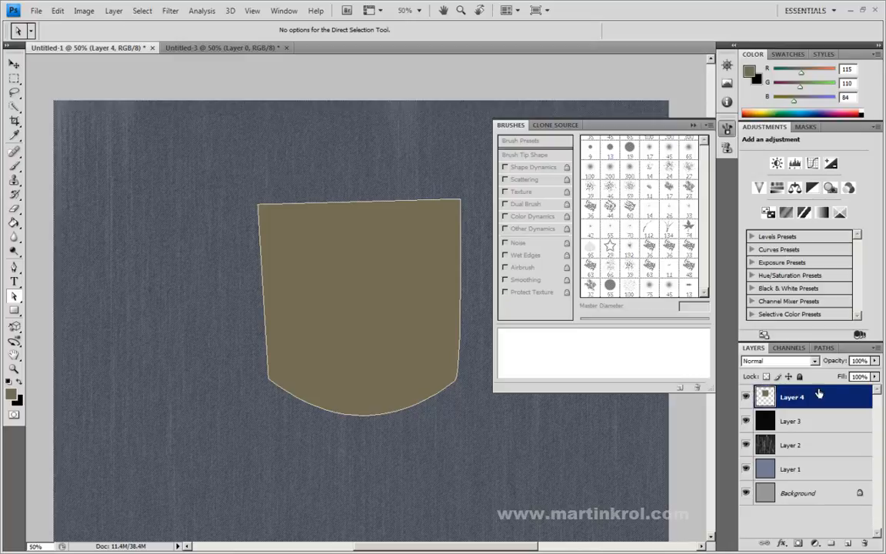
pyautogui.click(821, 347)
pyautogui.click(745, 422)
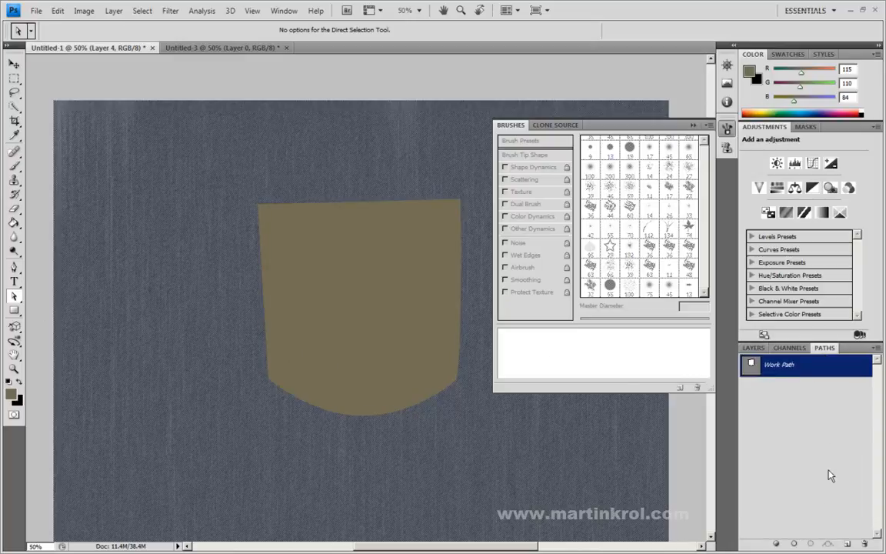
# Step: Set the fill of Layer 4 to 0%
pyautogui.click(748, 347)
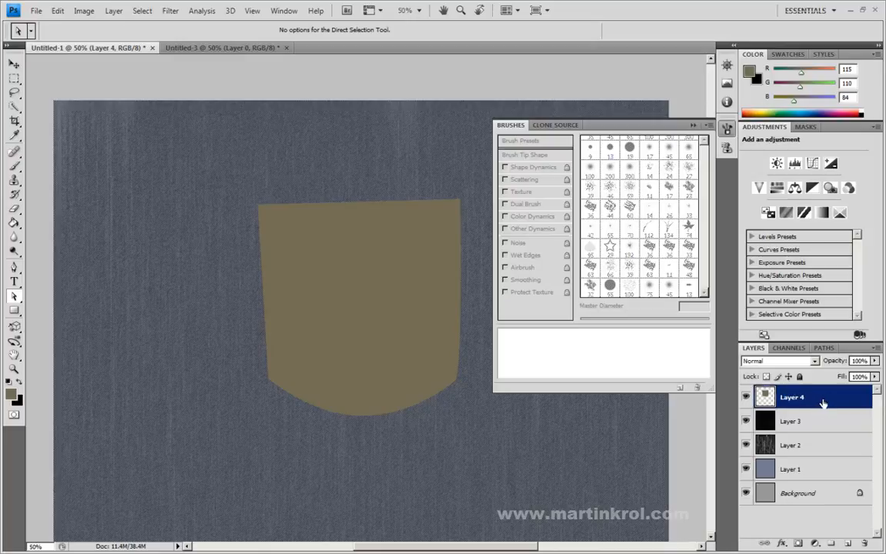
pyautogui.moveTo(874, 376); pyautogui.dragTo(769, 398)
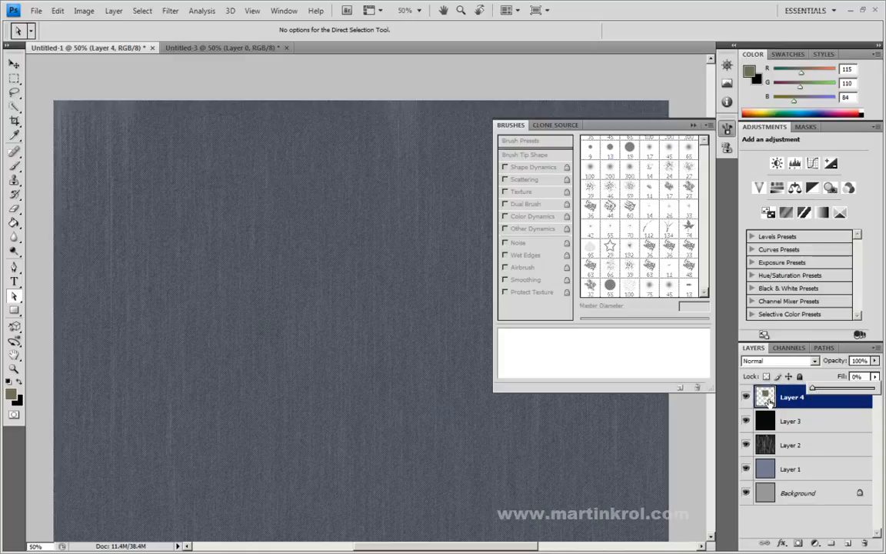
pyautogui.click(829, 400)
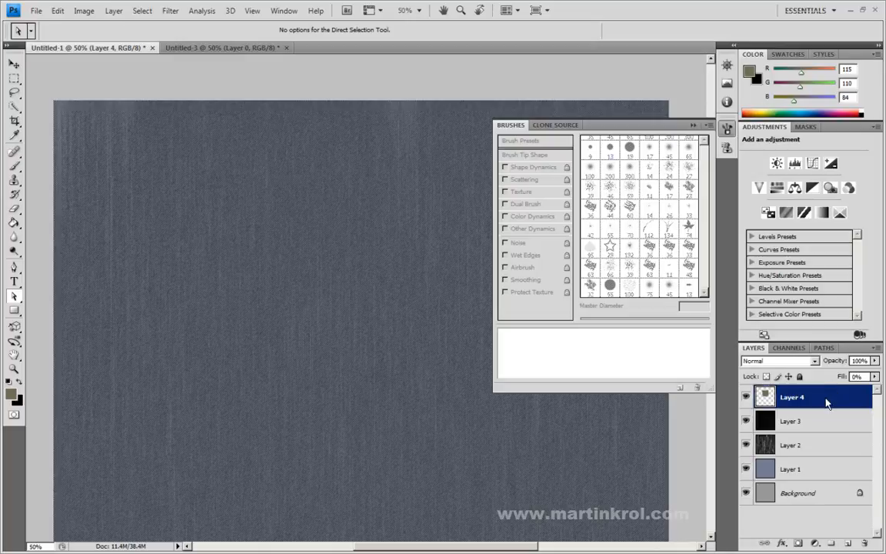
# Step: Add a drop shadow to Layer 4 with 0 px distance and 54 px size, lowering its opacity and slightly raising its spread
pyautogui.rightClick(823, 403)
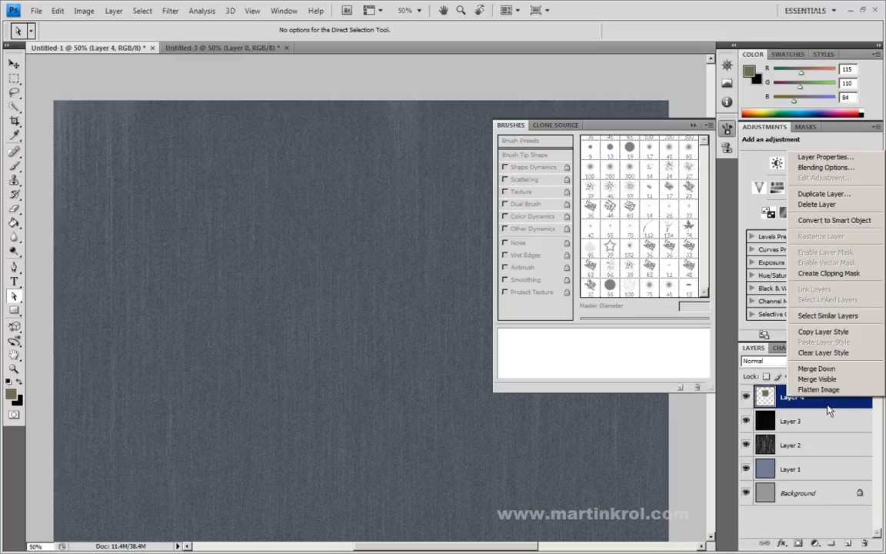
pyautogui.click(825, 169)
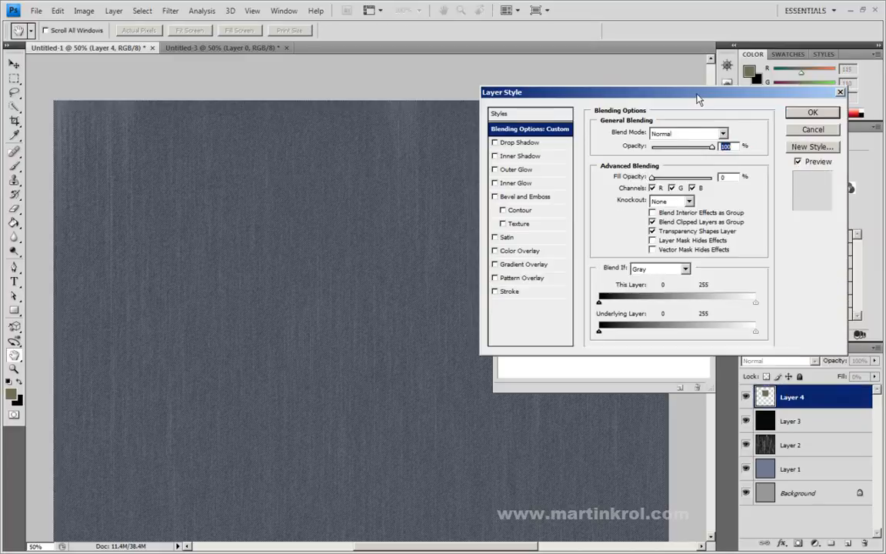
pyautogui.moveTo(629, 93); pyautogui.dragTo(619, 214)
pyautogui.moveTo(684, 164); pyautogui.dragTo(683, 192)
pyautogui.click(486, 242)
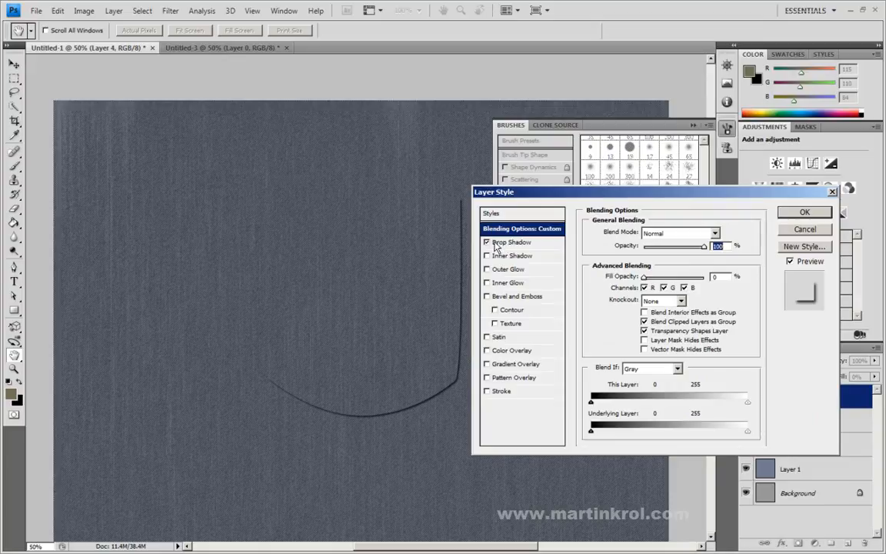
pyautogui.click(512, 243)
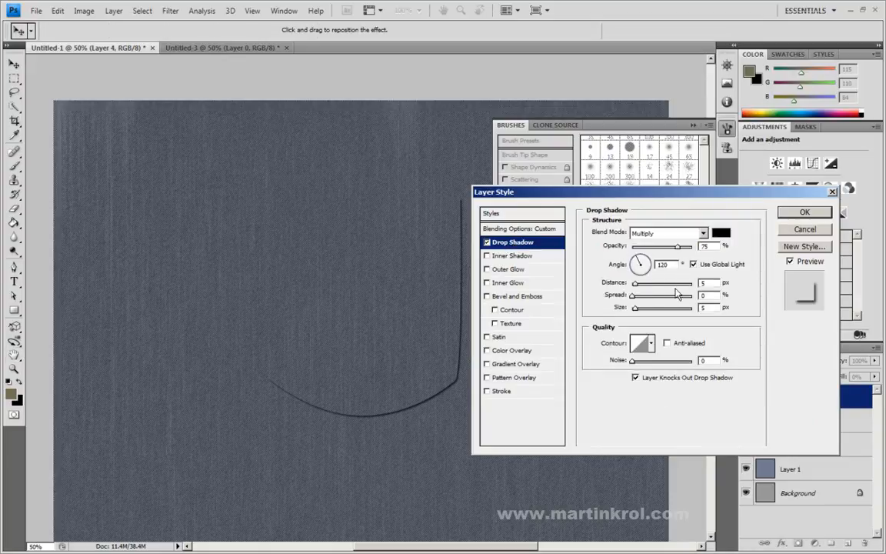
pyautogui.moveTo(633, 288); pyautogui.dragTo(648, 308)
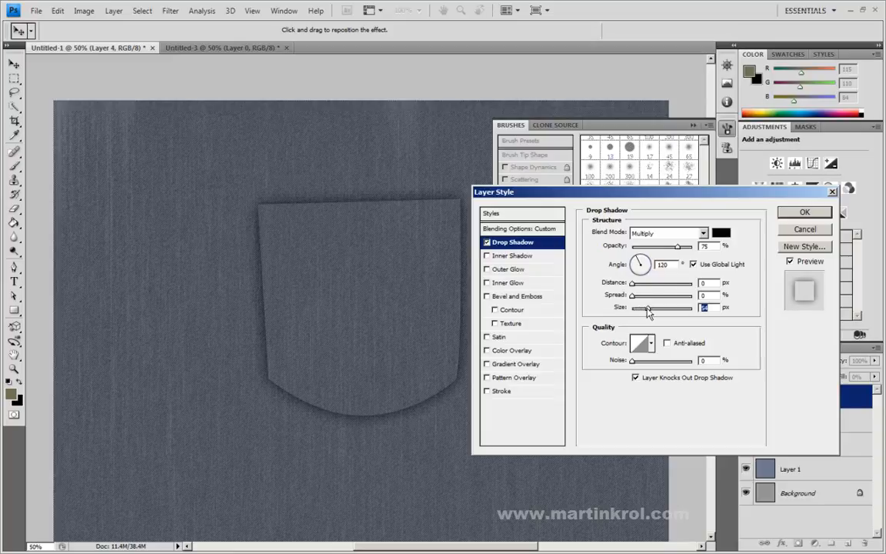
pyautogui.moveTo(674, 252); pyautogui.dragTo(649, 250)
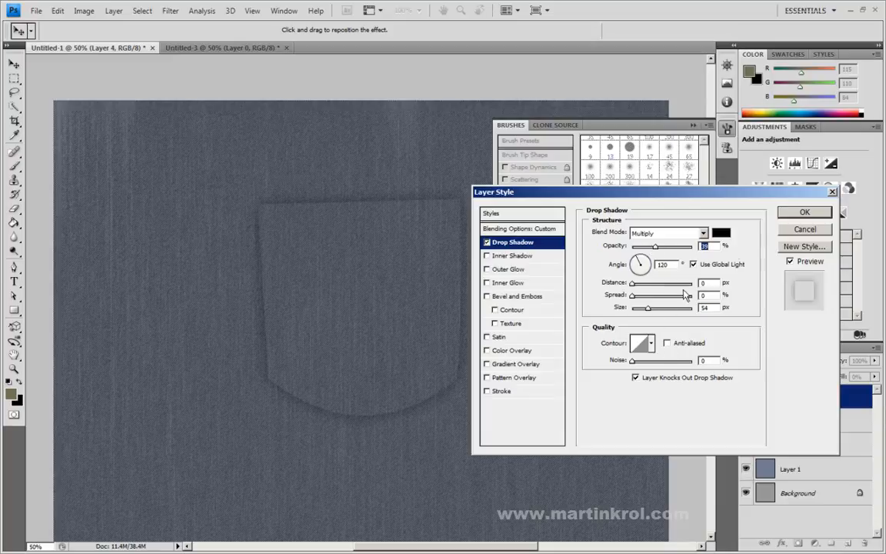
pyautogui.moveTo(633, 297); pyautogui.dragTo(640, 297)
pyautogui.moveTo(655, 248); pyautogui.dragTo(647, 248)
pyautogui.click(793, 215)
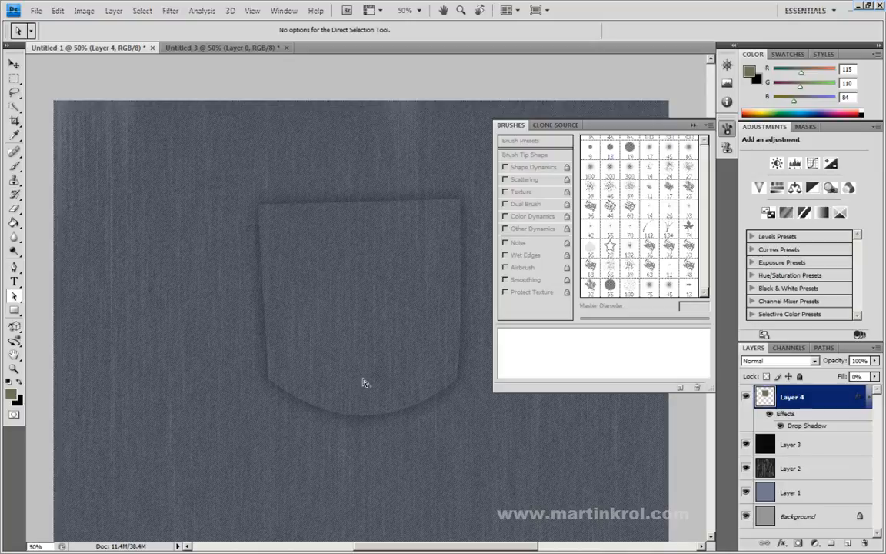
# Step: Undo the drop shadow, the fill reduction, the layer reordering and the path fill on Layer 4
pyautogui.hotkey('ctrl', 'z')
pyautogui.hotkey('alt', 'BackSpace')
pyautogui.hotkey('ctrl', '[')
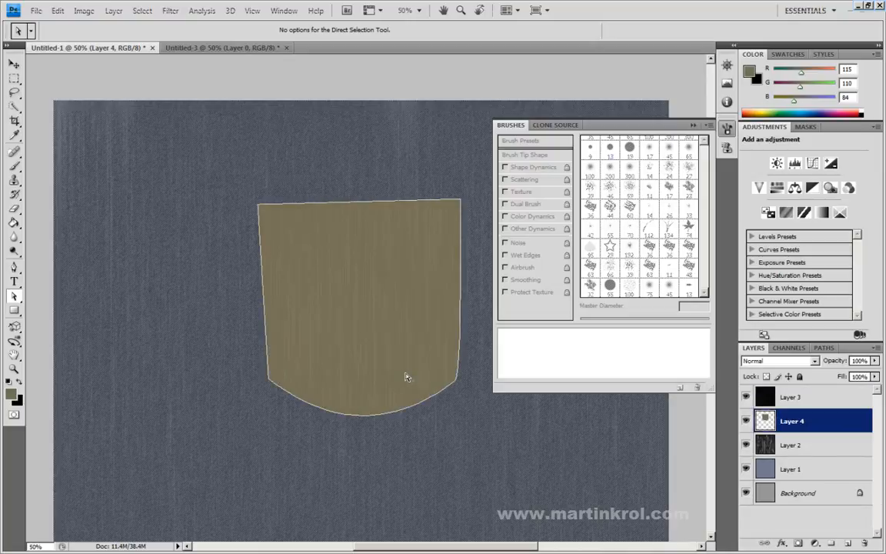
pyautogui.hotkey('ctrl', 'alt', 'z')
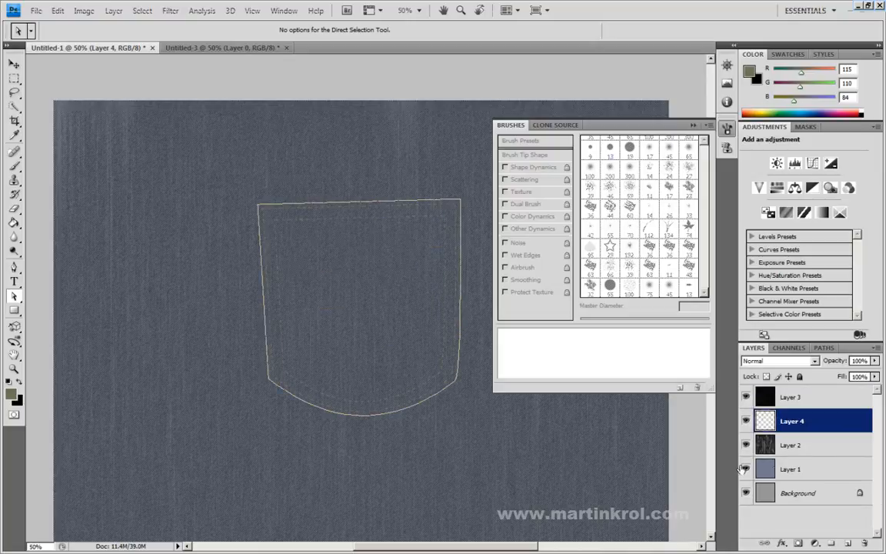
# Step: Create Layer 5 above Layer 3 and fill the work path on it with the foreground color in Normal mode at 100% opacity
pyautogui.click(848, 543)
pyautogui.moveTo(822, 425); pyautogui.dragTo(820, 397)
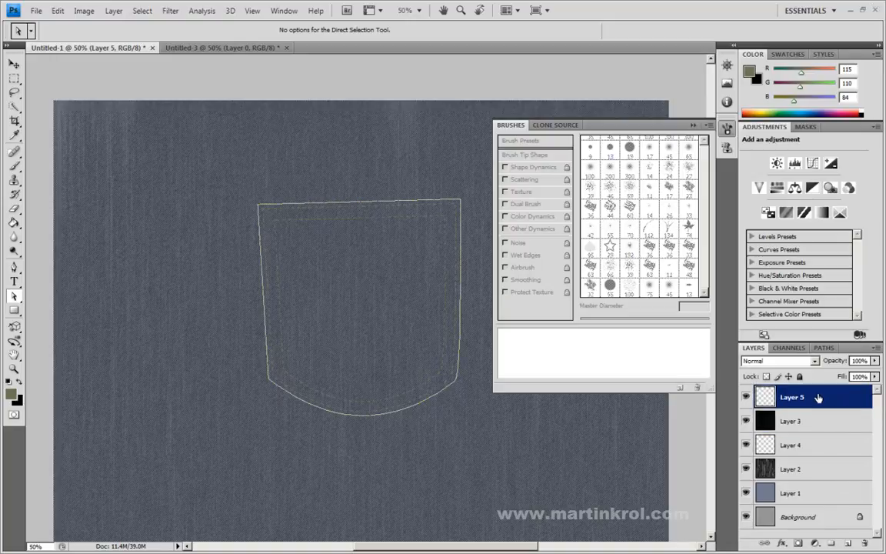
pyautogui.click(823, 347)
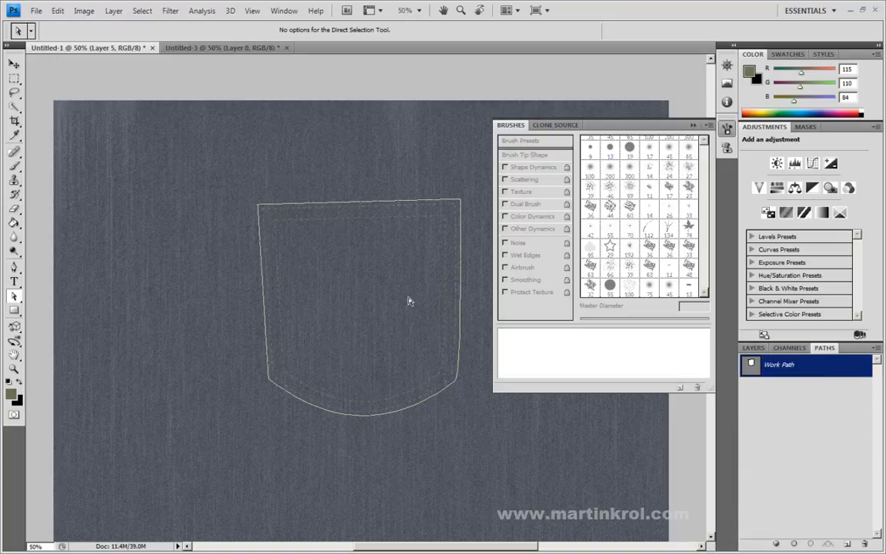
pyautogui.rightClick(823, 366)
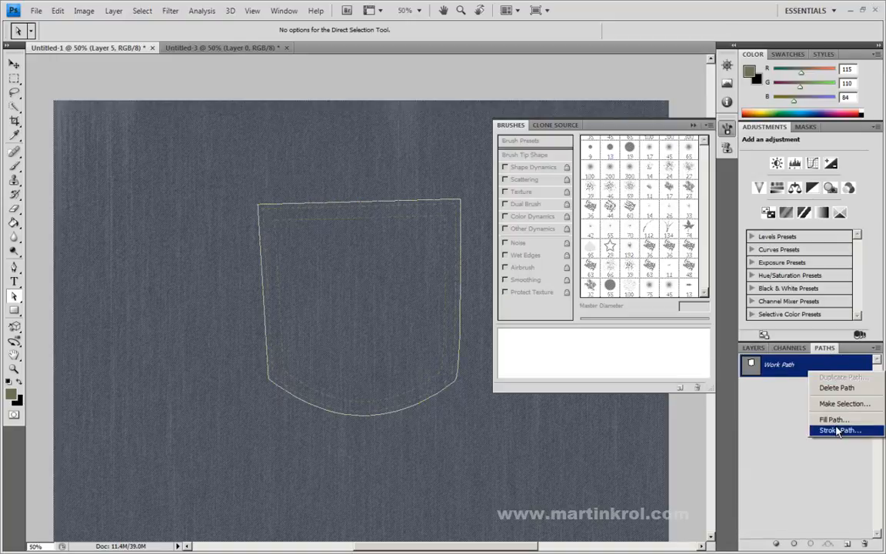
pyautogui.click(836, 420)
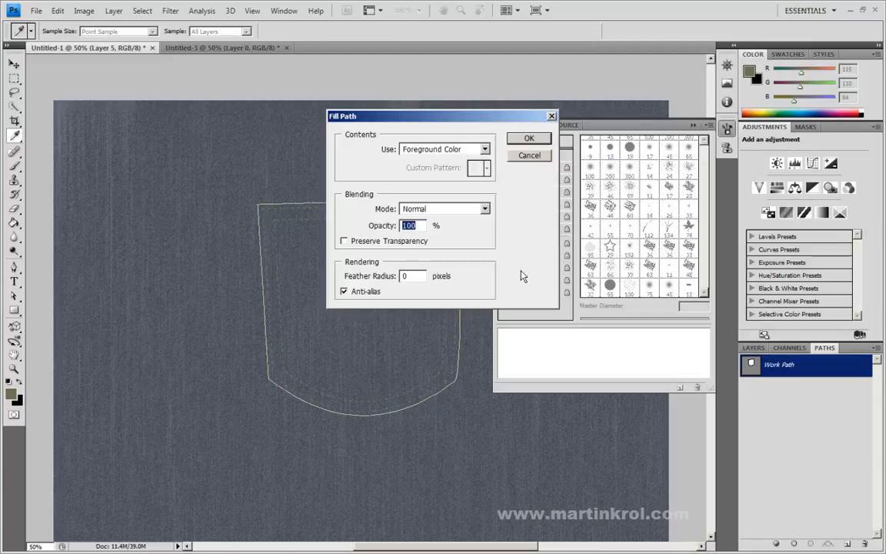
pyautogui.click(525, 138)
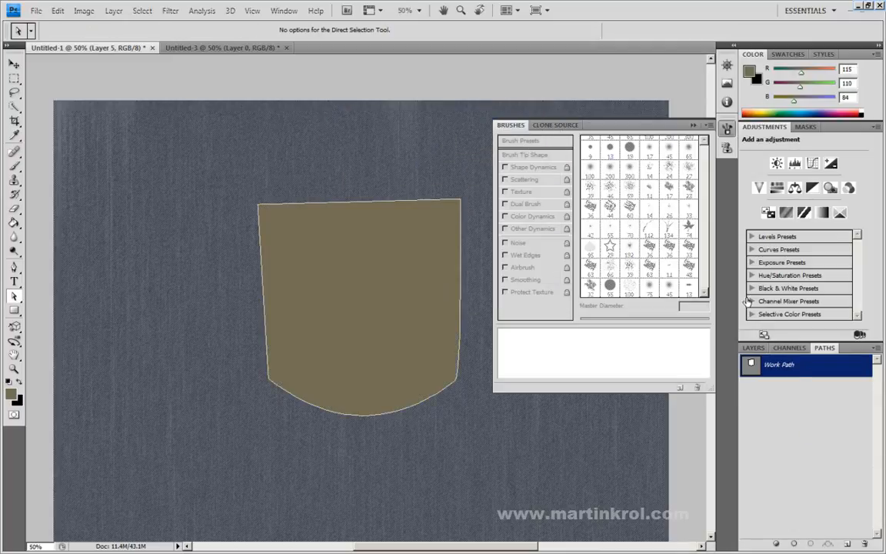
# Step: Set the fill of Layer 5 to 0%
pyautogui.click(749, 349)
pyautogui.click(874, 376)
pyautogui.moveTo(874, 390); pyautogui.dragTo(746, 352)
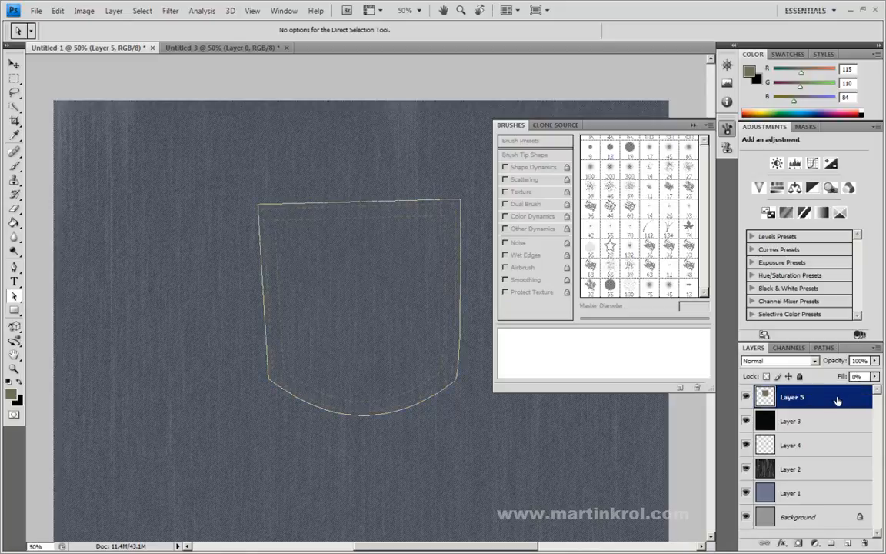
# Step: Give Layer 5 a Multiply drop shadow with 24% opacity, 0 px distance, 17% spread and 49 px size
pyautogui.doubleClick(839, 398)
pyautogui.click(507, 242)
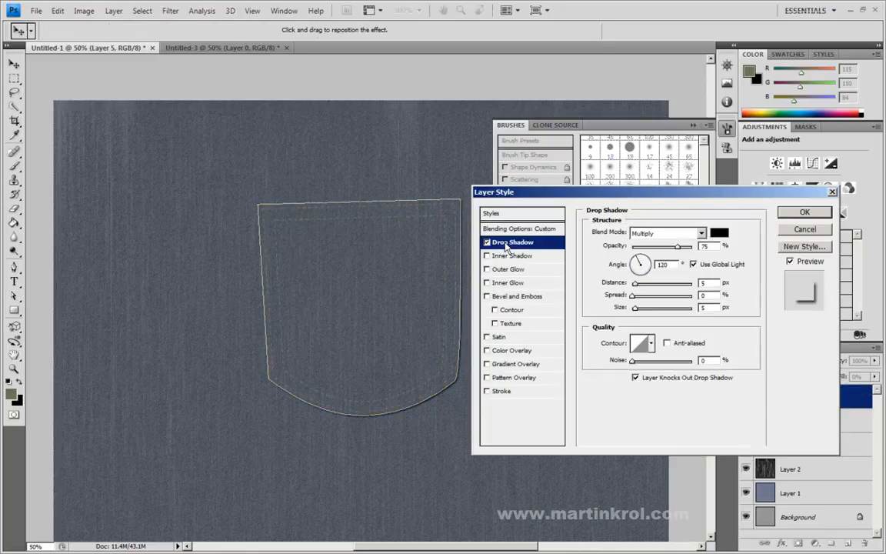
pyautogui.moveTo(676, 247); pyautogui.dragTo(650, 248)
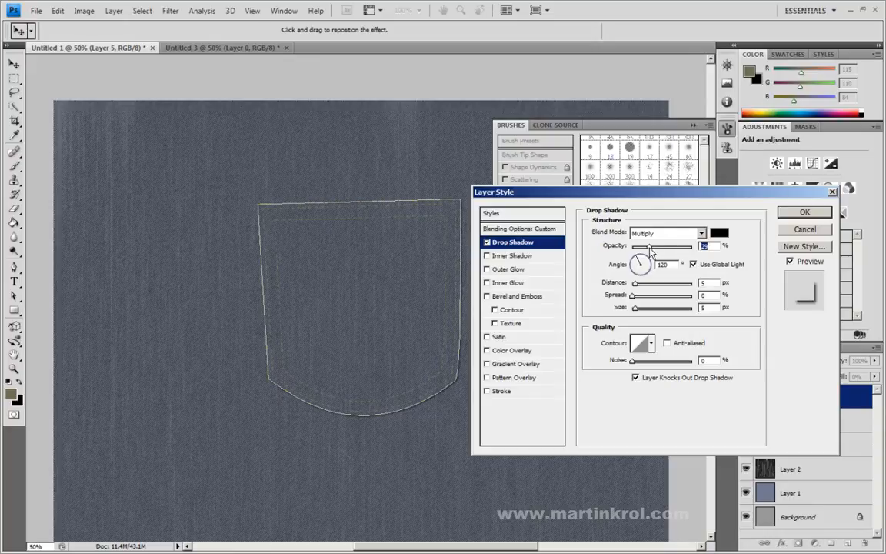
pyautogui.moveTo(635, 283); pyautogui.dragTo(653, 286)
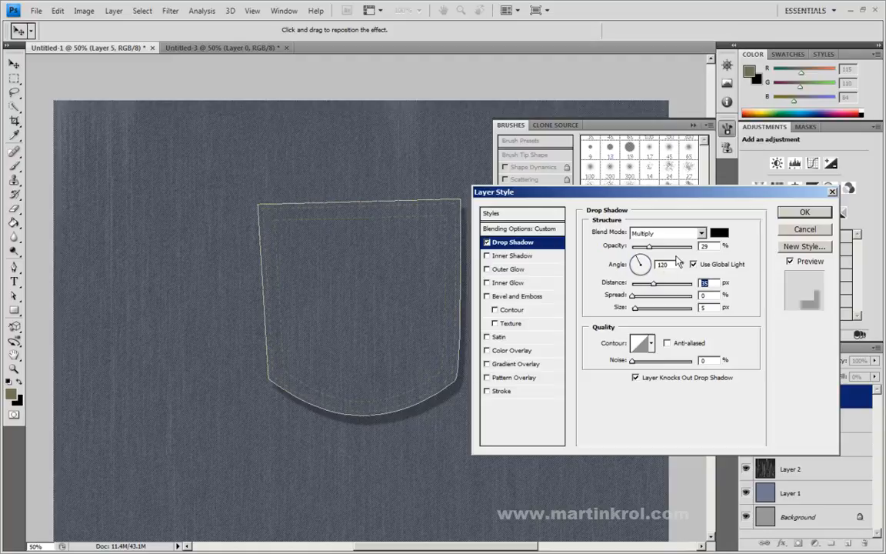
pyautogui.moveTo(653, 284)
pyautogui.mouseDown()
pyautogui.moveTo(630, 287)
pyautogui.moveTo(644, 309)
pyautogui.moveTo(641, 297)
pyautogui.mouseUp()
pyautogui.moveTo(649, 246); pyautogui.dragTo(646, 250)
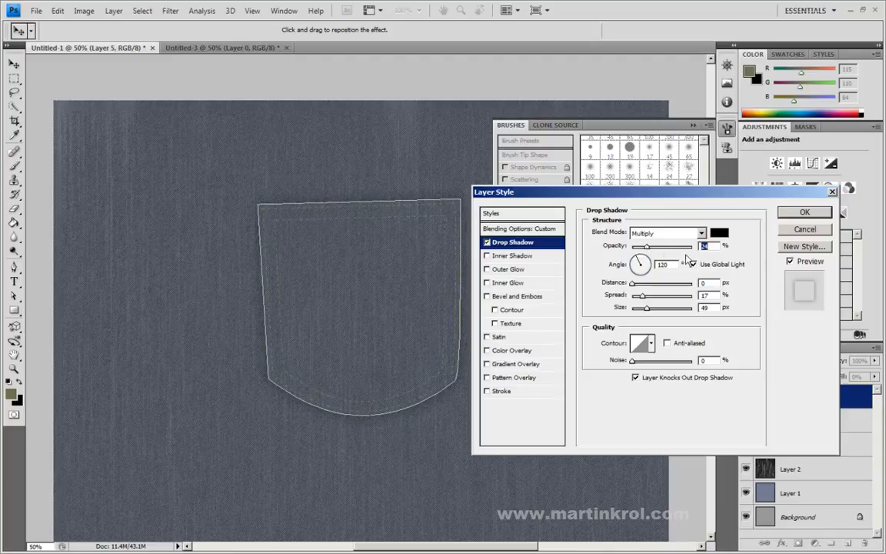
pyautogui.click(800, 215)
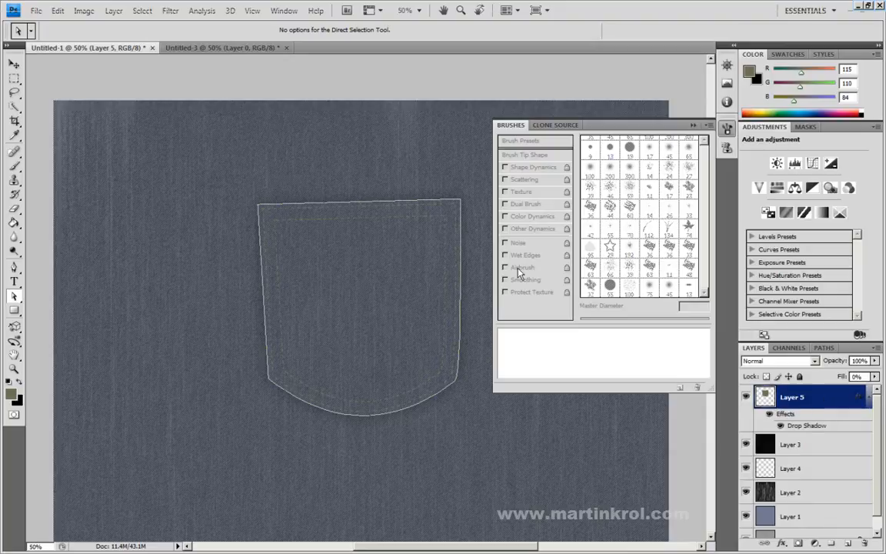
# Step: Deselect the work path to hide the outline around the pocket
pyautogui.click(824, 348)
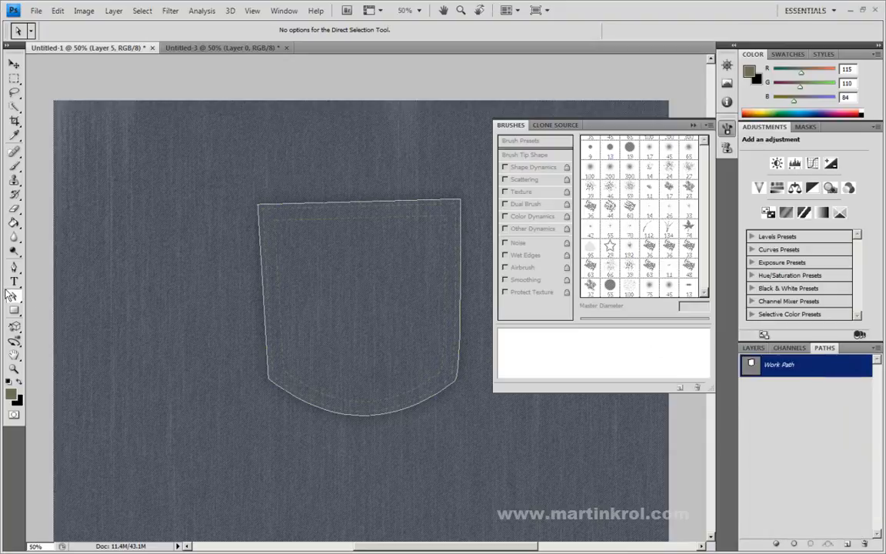
pyautogui.click(799, 427)
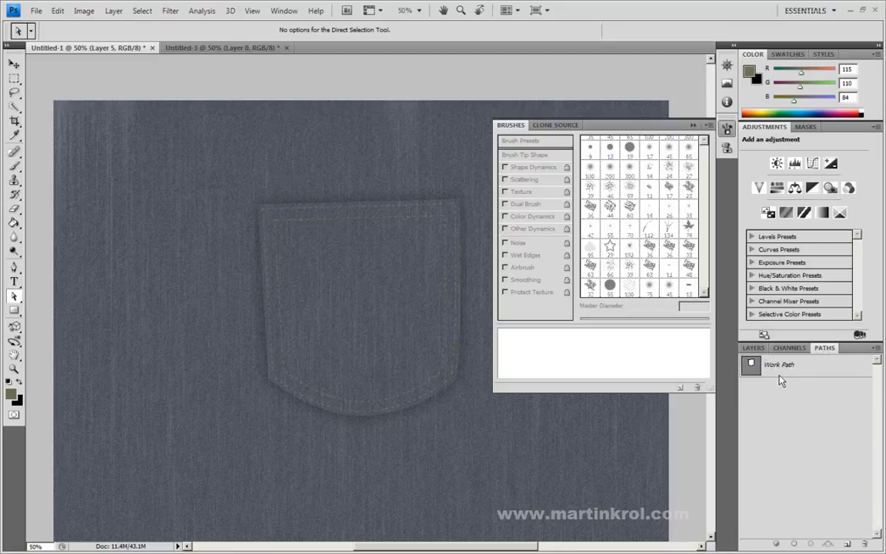
pyautogui.click(751, 348)
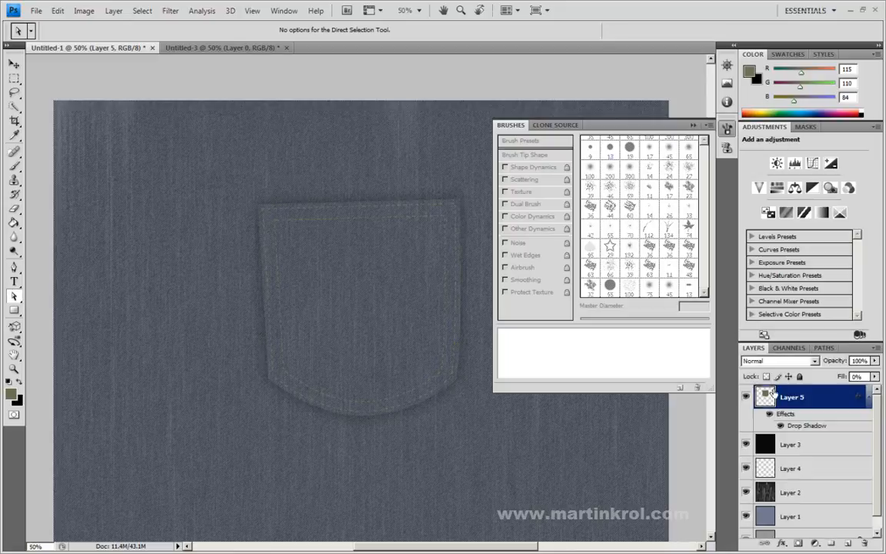
# Step: Open the layer style of Layer 5 and toggle Drop Shadow, Inner Shadow and Outer Glow to compare their effect on the pocket
pyautogui.doubleClick(831, 403)
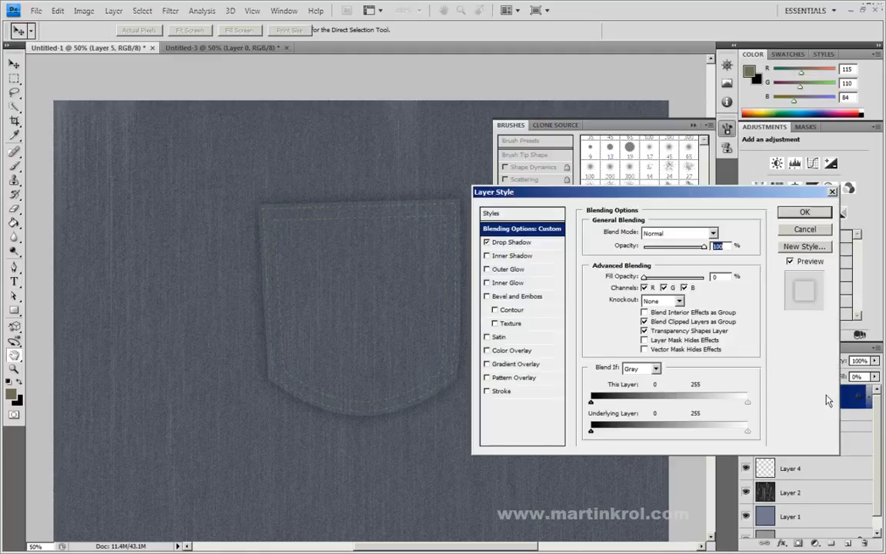
pyautogui.click(486, 243)
pyautogui.click(488, 256)
pyautogui.click(488, 256)
pyautogui.click(487, 270)
pyautogui.click(487, 270)
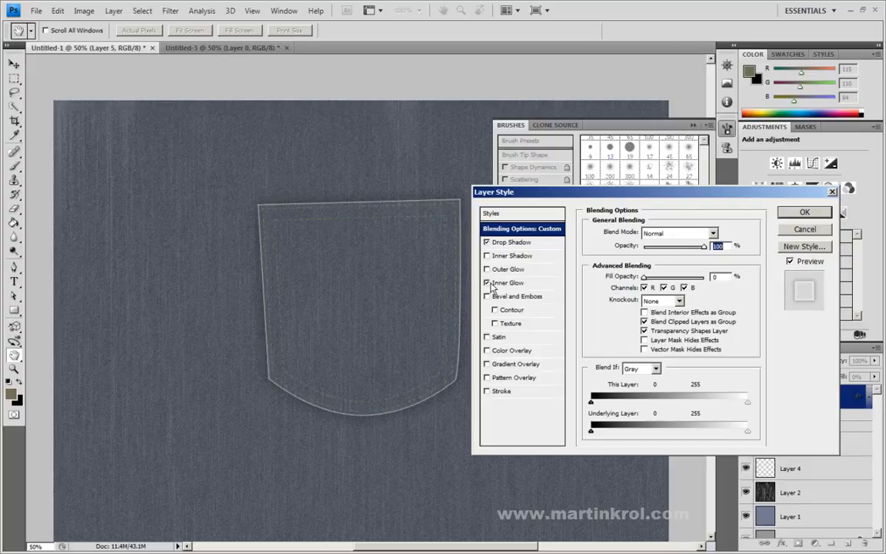
# Step: Give Layer 5 a Screen inner glow with 19% opacity, 40% choke, 10 px size, 73% range and 45% jitter
pyautogui.click(509, 284)
pyautogui.moveTo(677, 249); pyautogui.dragTo(655, 252)
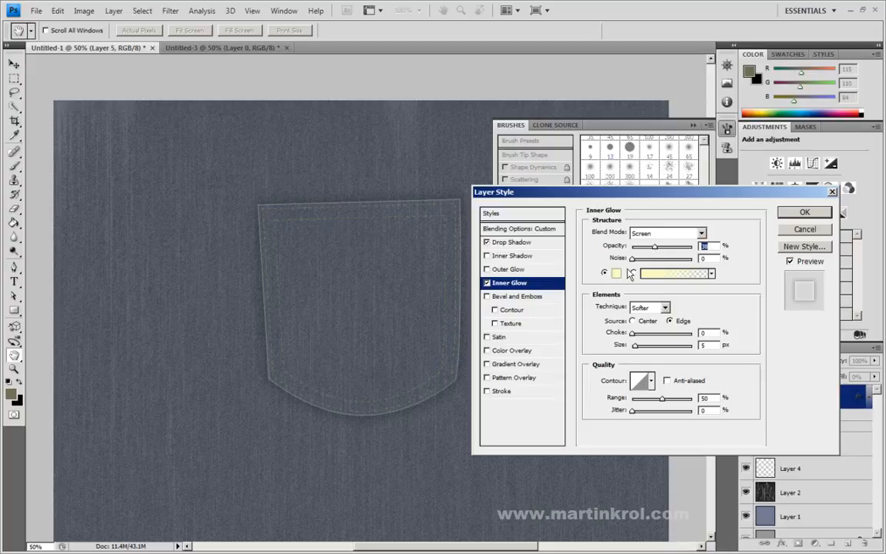
pyautogui.moveTo(635, 346); pyautogui.dragTo(658, 338)
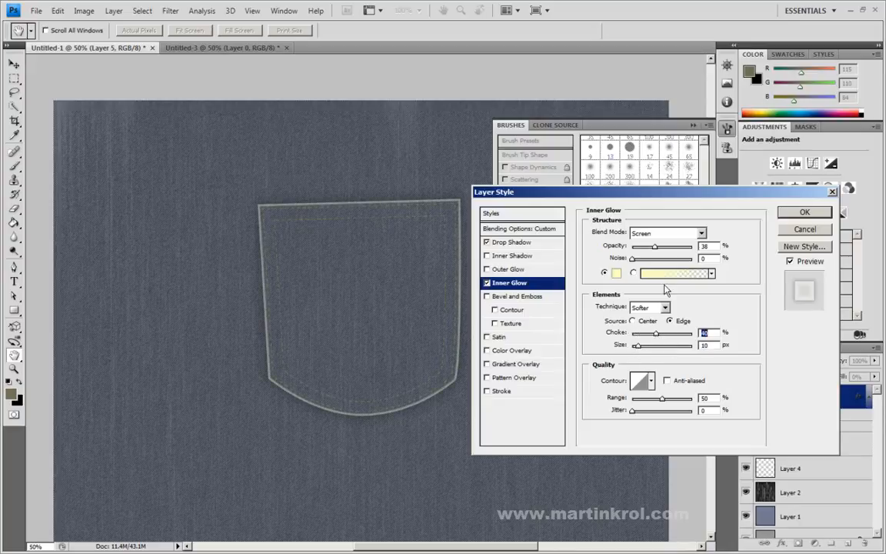
pyautogui.moveTo(654, 247); pyautogui.dragTo(645, 251)
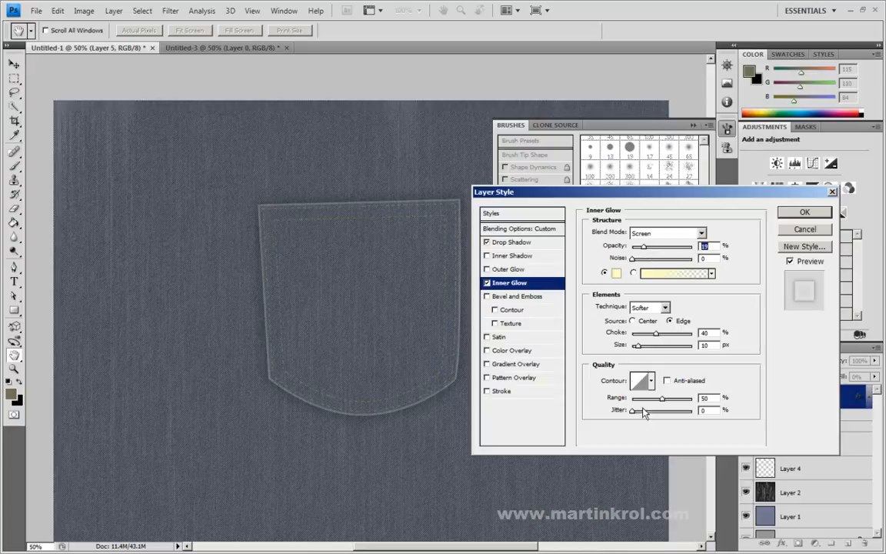
pyautogui.moveTo(648, 411); pyautogui.dragTo(680, 401)
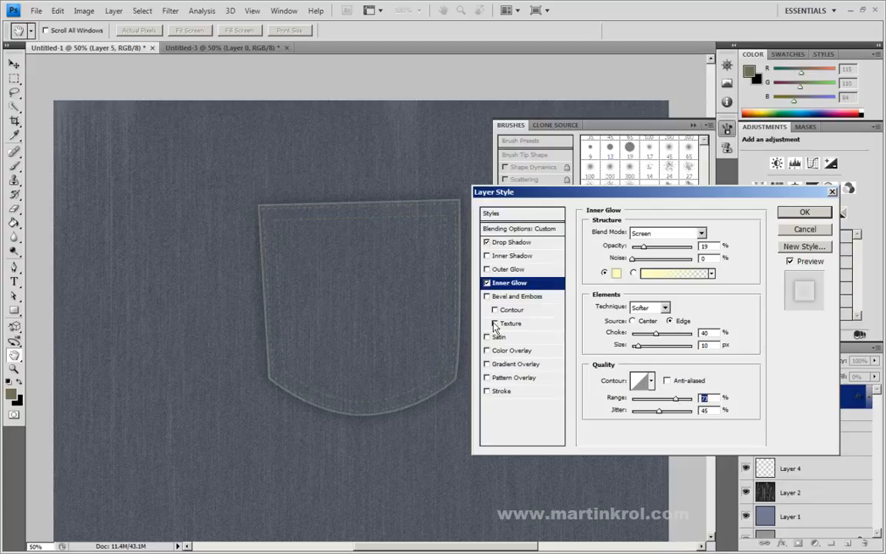
# Step: Preview the Gradient Overlay, Pattern Overlay, Color Overlay and Satin effects on the pocket, switching each one off again
pyautogui.click(487, 365)
pyautogui.click(486, 365)
pyautogui.click(487, 377)
pyautogui.click(487, 377)
pyautogui.click(487, 351)
pyautogui.click(487, 351)
pyautogui.click(487, 337)
pyautogui.click(487, 337)
pyautogui.click(487, 364)
pyautogui.click(486, 365)
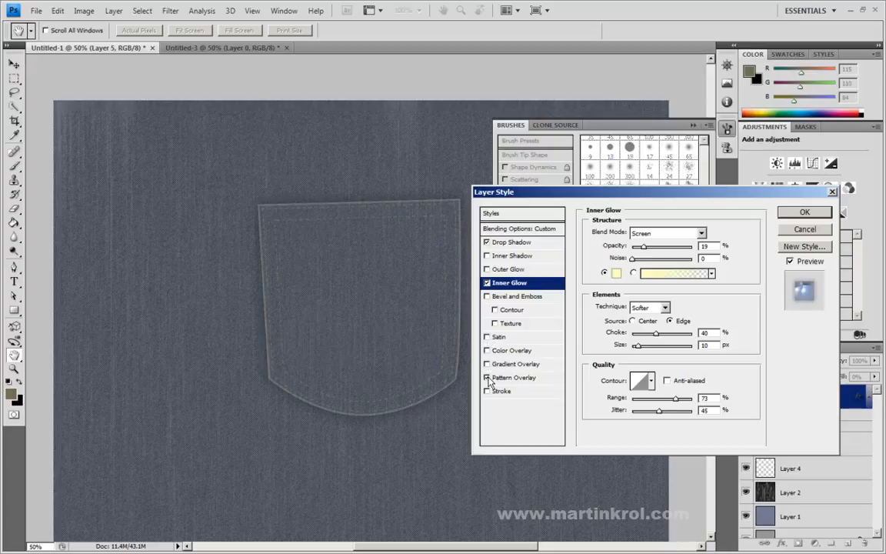
# Step: Try a pattern overlay on Layer 5 at 66% opacity with blend modes such as Multiply and Darker Color, and switch it off
pyautogui.click(487, 378)
pyautogui.click(517, 378)
pyautogui.moveTo(690, 247); pyautogui.dragTo(673, 252)
pyautogui.click(666, 232)
pyautogui.click(662, 238)
pyautogui.press('Down')
pyautogui.press('Down')
pyautogui.press('Down')
pyautogui.press('Down')
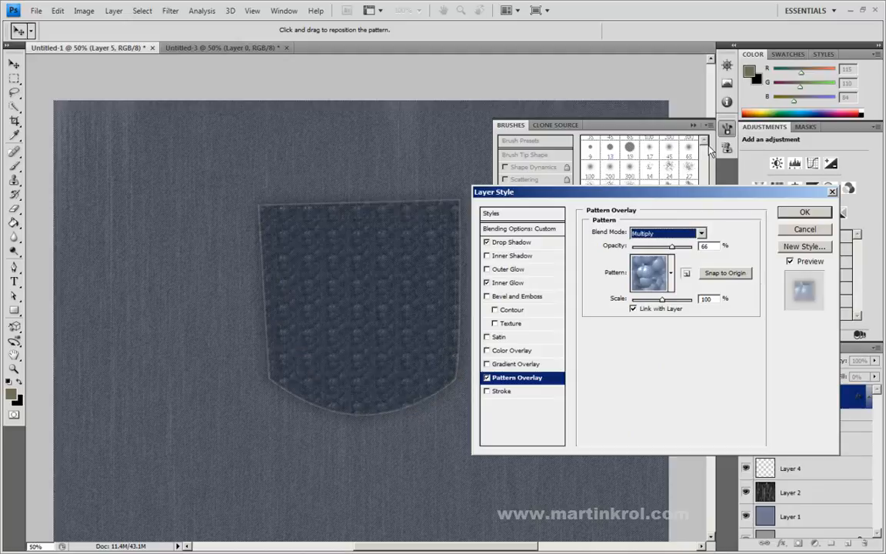
pyautogui.press('Down')
pyautogui.press('Down')
pyautogui.press('Up')
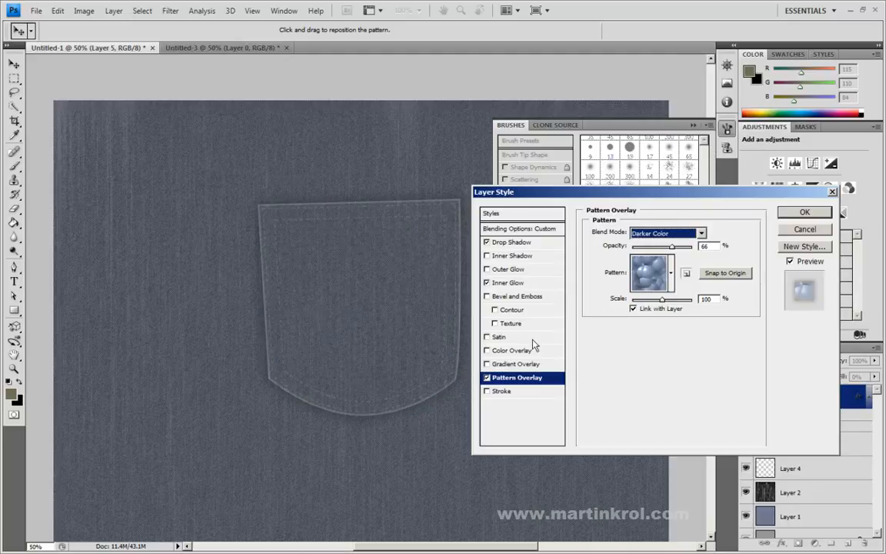
pyautogui.click(486, 378)
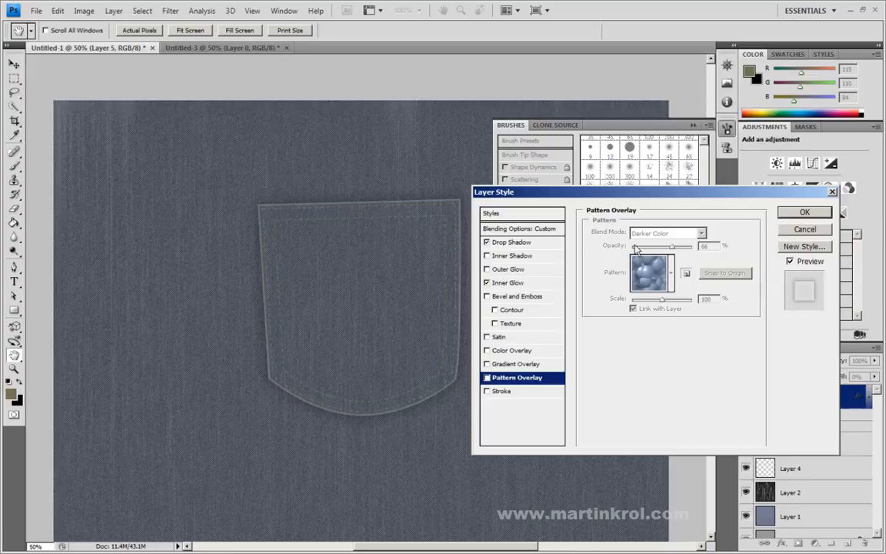
# Step: Apply the layer style to Layer 5 and move Layer 4 between Layer 5 and Layer 3
pyautogui.click(801, 215)
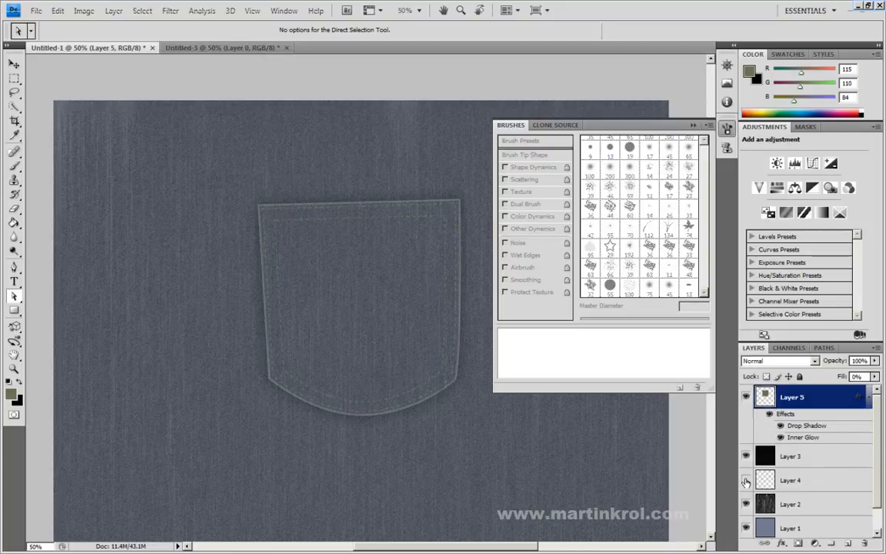
pyautogui.click(746, 480)
pyautogui.moveTo(813, 481); pyautogui.dragTo(801, 454)
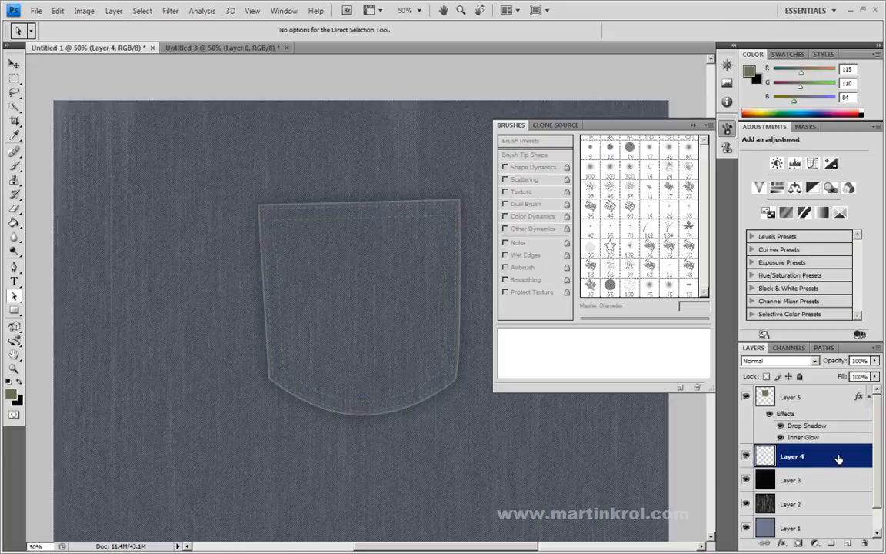
# Step: Give the stitching on Layer 4 a Multiply drop shadow with 0 px distance and 13 px size
pyautogui.doubleClick(836, 459)
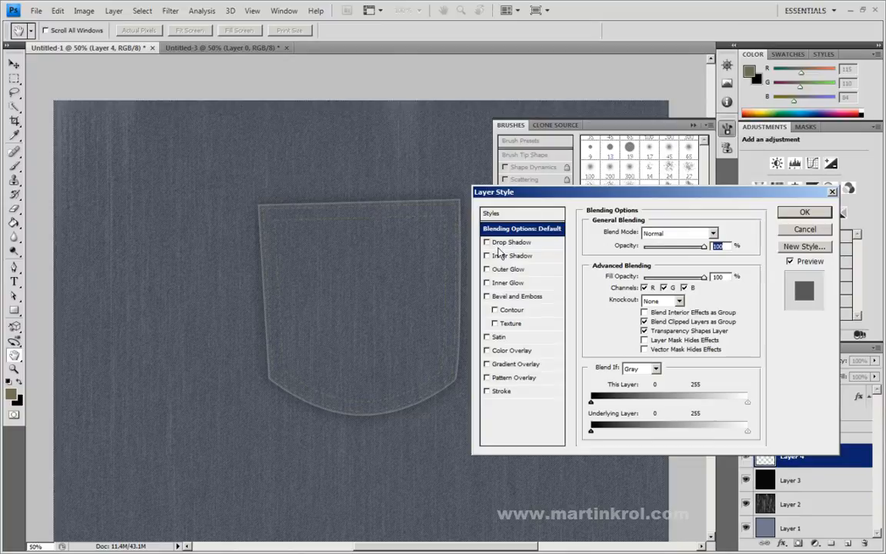
pyautogui.click(804, 231)
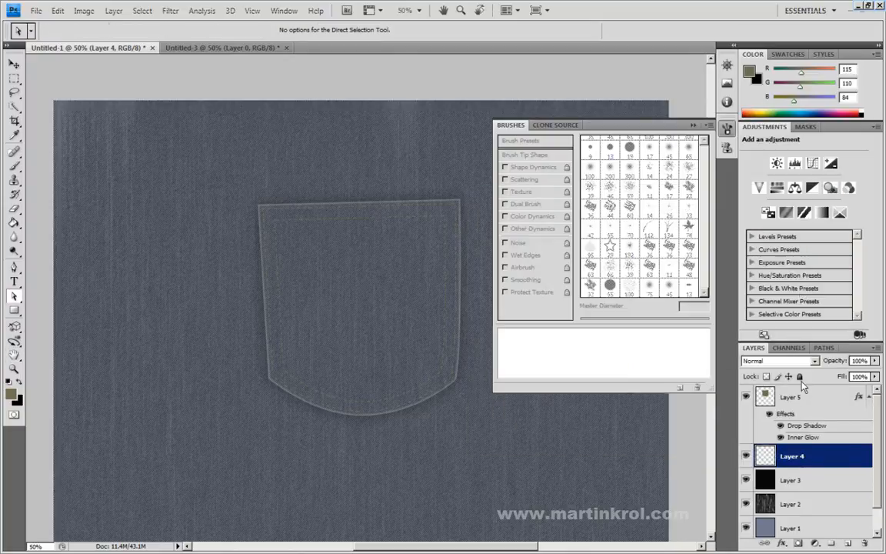
pyautogui.rightClick(817, 458)
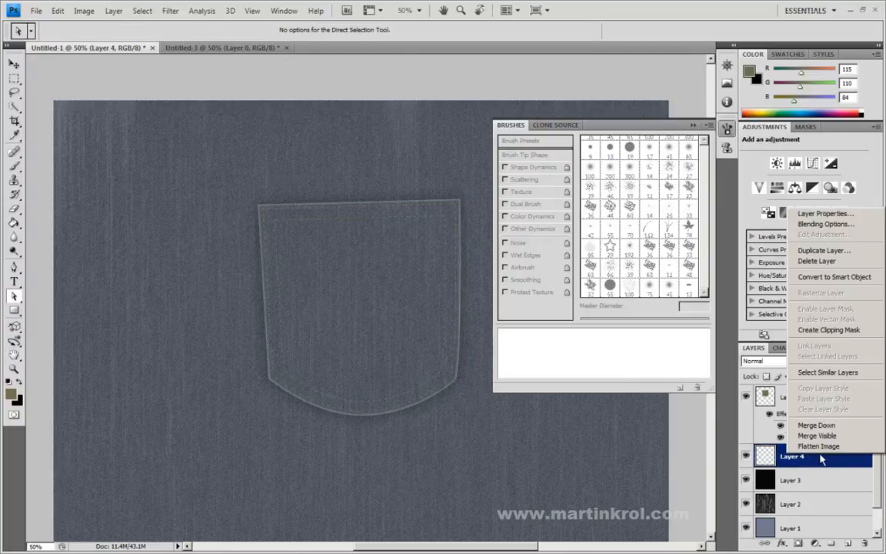
pyautogui.click(825, 229)
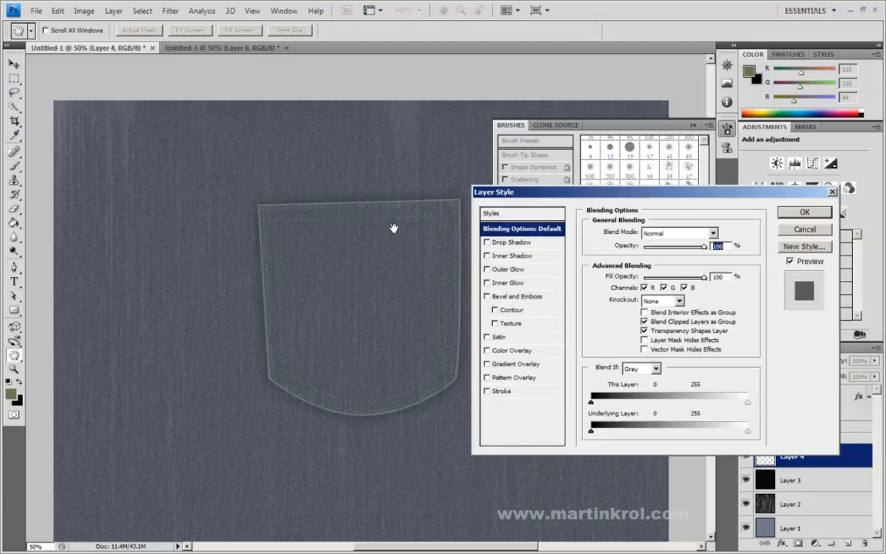
pyautogui.click(486, 242)
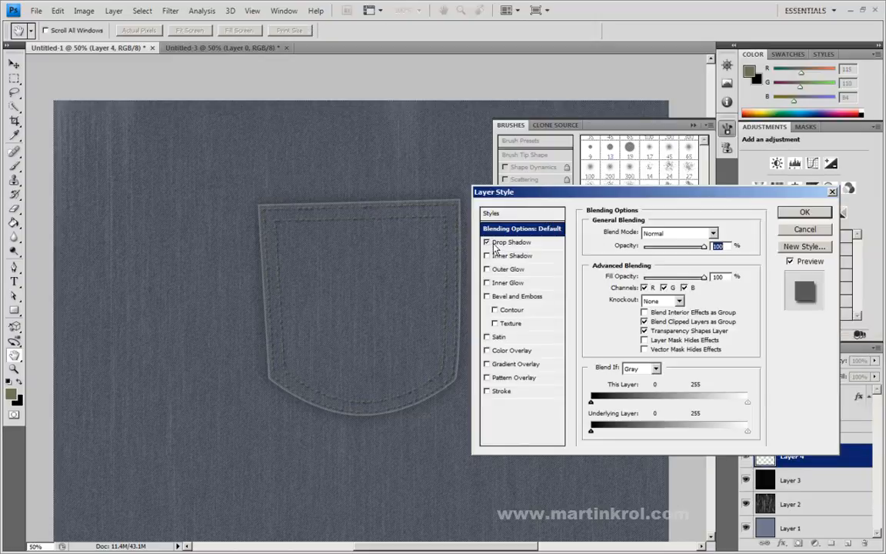
pyautogui.click(487, 242)
pyautogui.click(487, 242)
pyautogui.click(523, 242)
pyautogui.moveTo(635, 284); pyautogui.dragTo(639, 311)
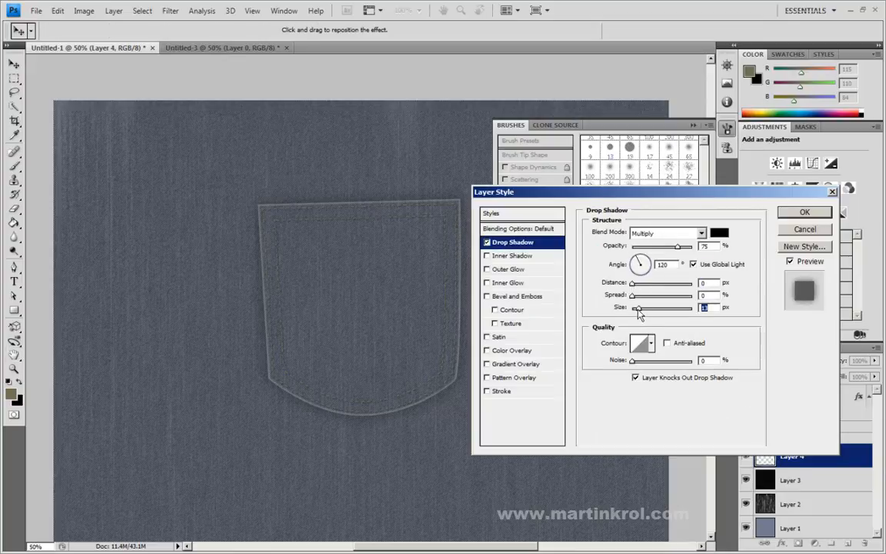
# Step: Adjust the stitching's drop shadow to 69% opacity, 5% spread and 21 px size
pyautogui.moveTo(677, 246); pyautogui.dragTo(691, 254)
pyautogui.moveTo(632, 296); pyautogui.dragTo(636, 297)
pyautogui.moveTo(691, 246); pyautogui.dragTo(675, 247)
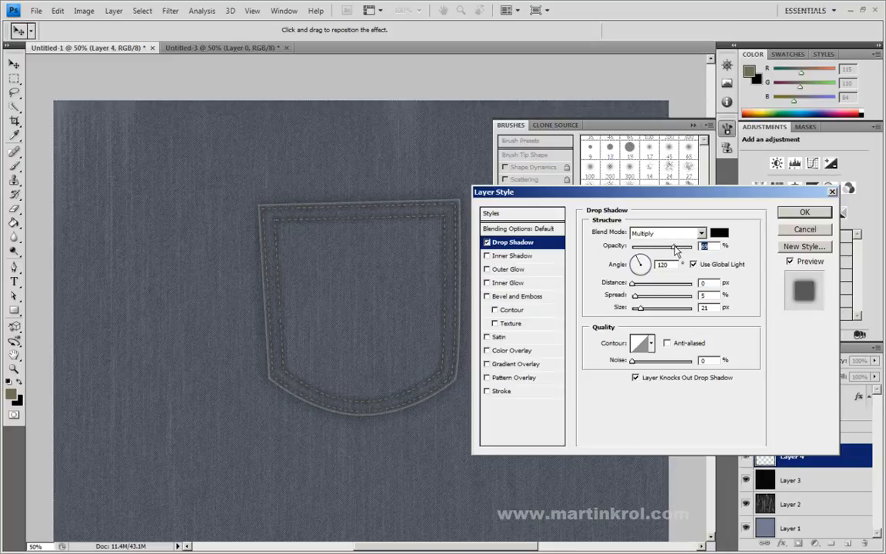
# Step: Refine the stitching's drop shadow to 10 px size and 53% opacity
pyautogui.moveTo(639, 307); pyautogui.dragTo(634, 308)
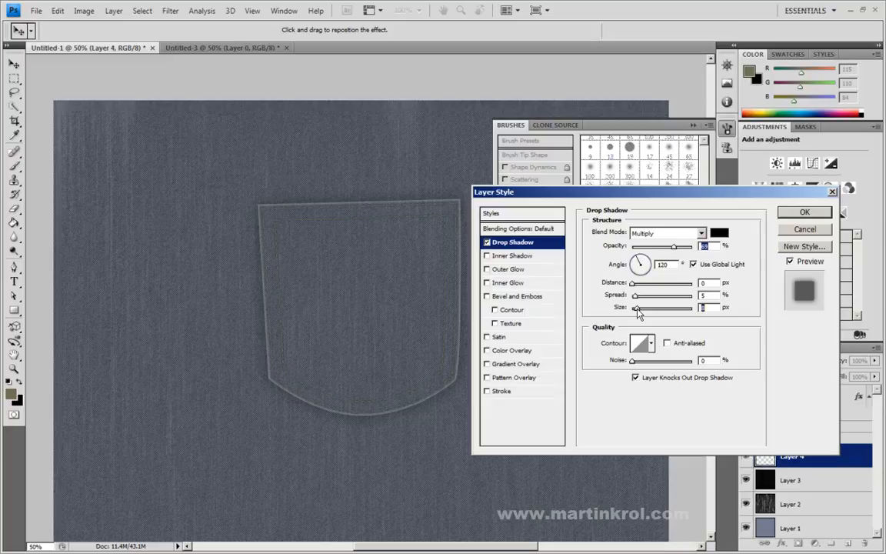
pyautogui.moveTo(637, 309); pyautogui.dragTo(688, 309)
pyautogui.press('Down')
pyautogui.press('Down')
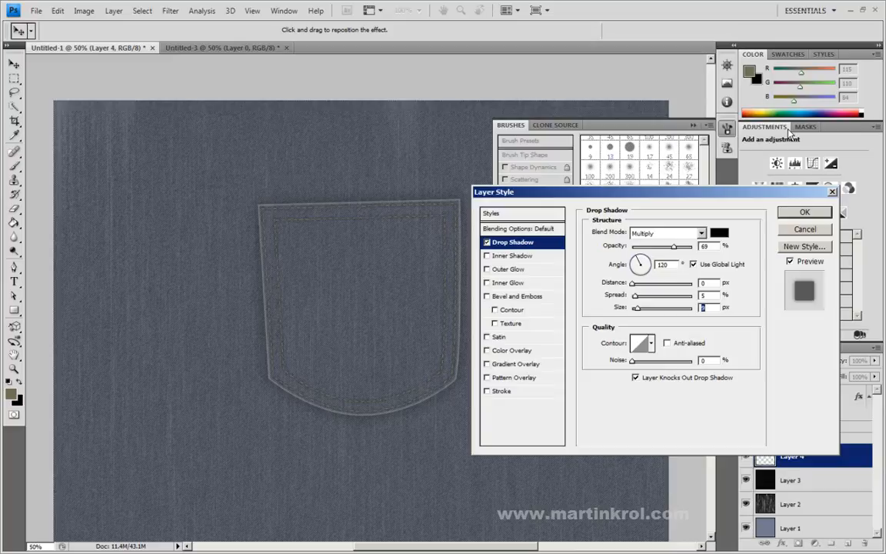
pyautogui.press('Up')
pyautogui.press('Up')
pyautogui.press('Up')
pyautogui.press('Up')
pyautogui.moveTo(674, 246)
pyautogui.mouseDown()
pyautogui.moveTo(650, 247)
pyautogui.moveTo(672, 253)
pyautogui.mouseUp()
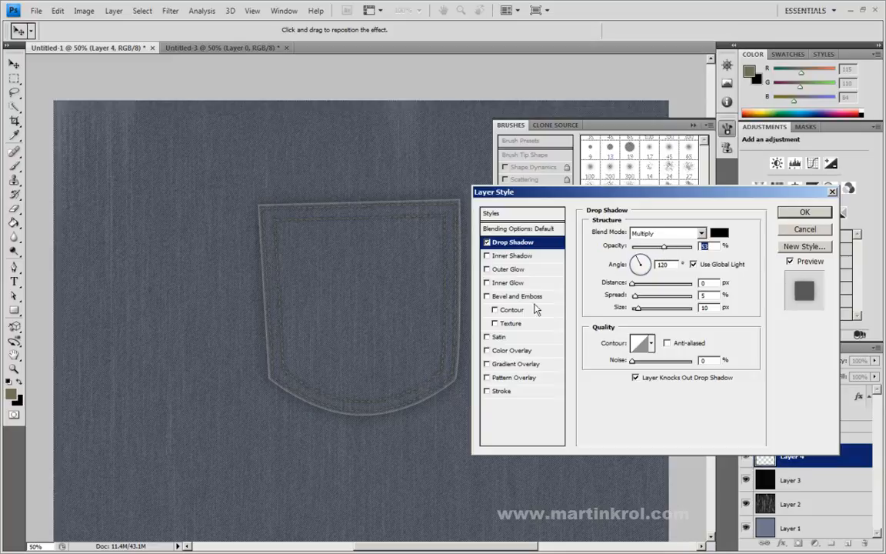
# Step: Add an inner bevel to Layer 4 with 103% depth, 7 px size, 6 px soften, 40% highlight and 39% shadow opacity
pyautogui.click(486, 297)
pyautogui.click(517, 296)
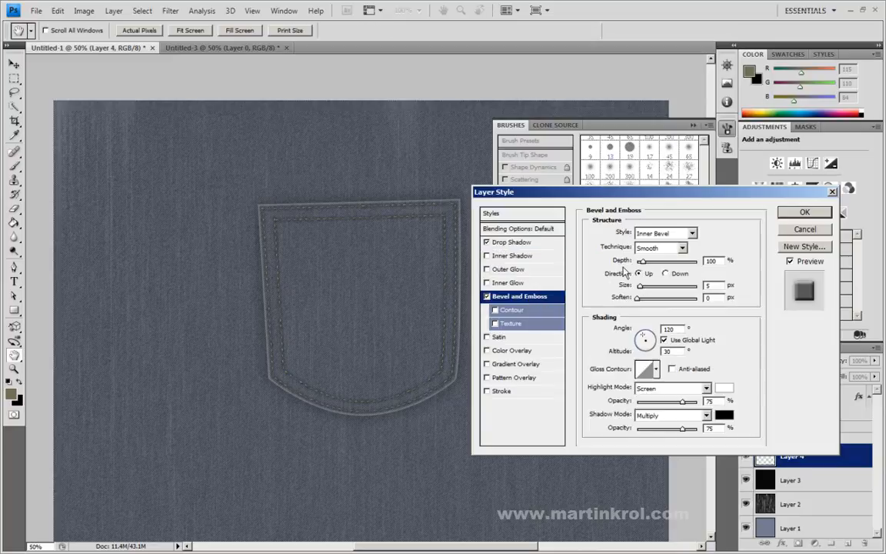
pyautogui.moveTo(638, 298)
pyautogui.mouseDown()
pyautogui.moveTo(670, 297)
pyautogui.moveTo(644, 289)
pyautogui.mouseUp()
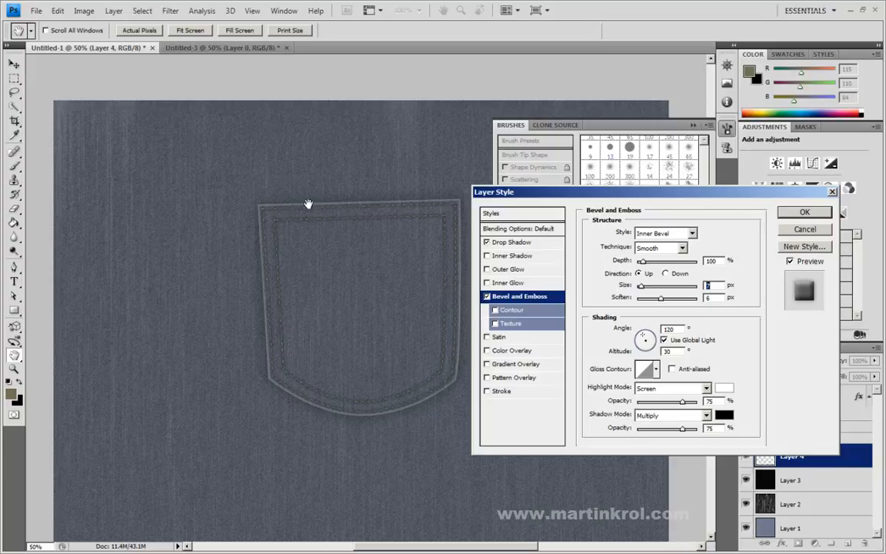
pyautogui.moveTo(681, 402); pyautogui.dragTo(661, 429)
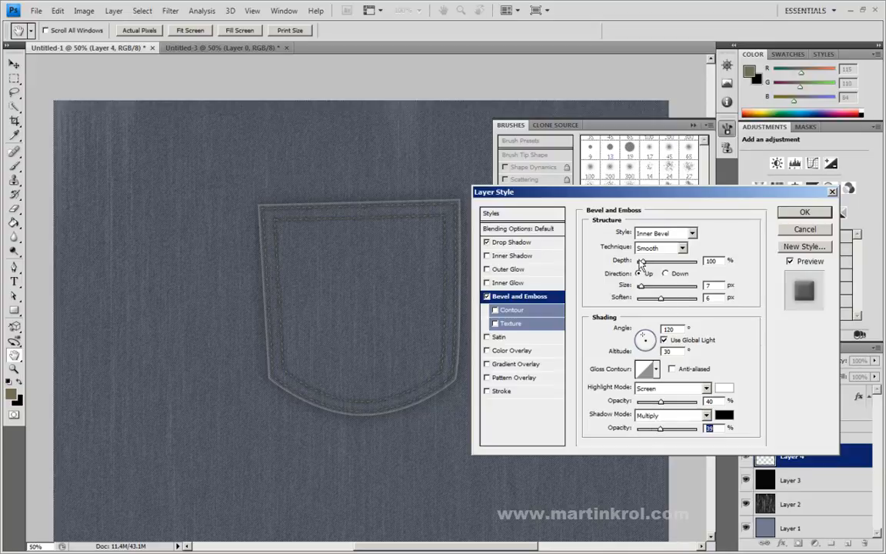
pyautogui.moveTo(642, 261)
pyautogui.mouseDown()
pyautogui.moveTo(674, 263)
pyautogui.moveTo(646, 264)
pyautogui.mouseUp()
# Step: Switch the bevel technique to Chisel Hard, set highlight opacity to 21% and shadow opacity to 24%, and apply the layer style
pyautogui.click(660, 248)
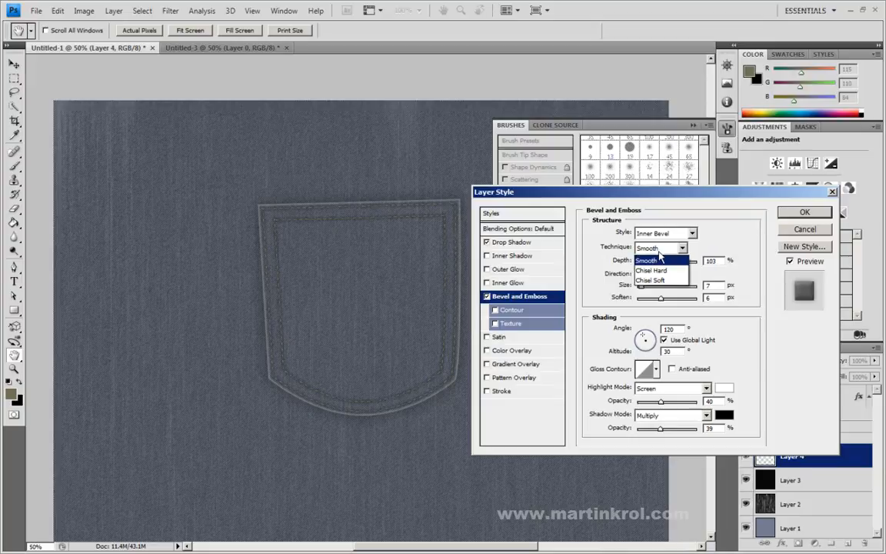
pyautogui.click(655, 264)
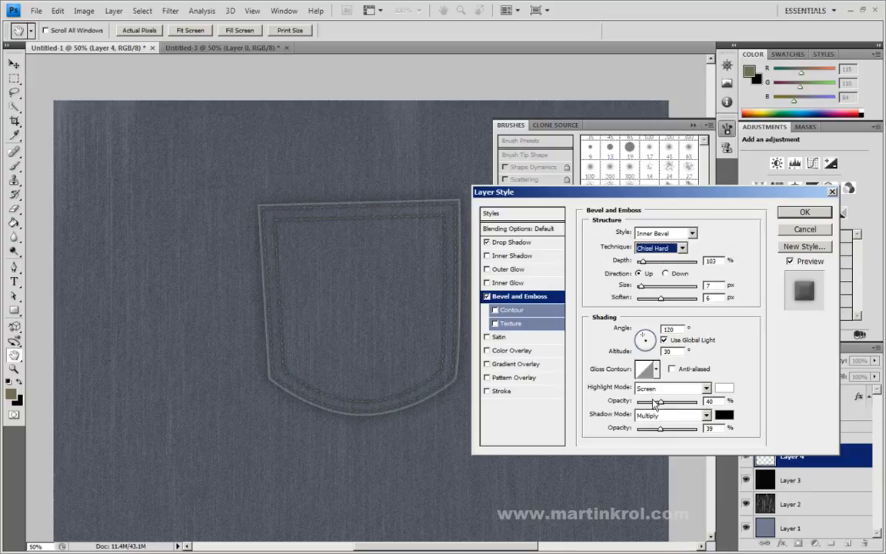
pyautogui.moveTo(660, 401); pyautogui.dragTo(652, 428)
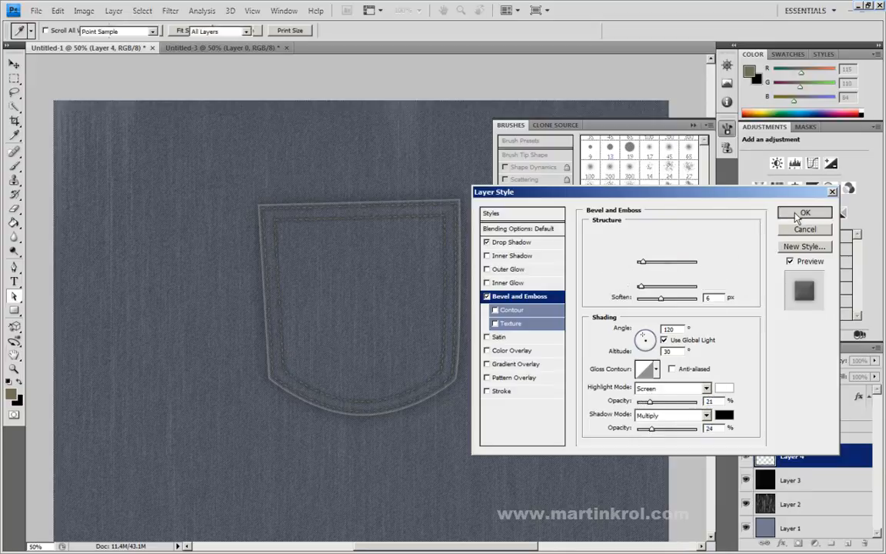
pyautogui.press('Return')
pyautogui.press('a')
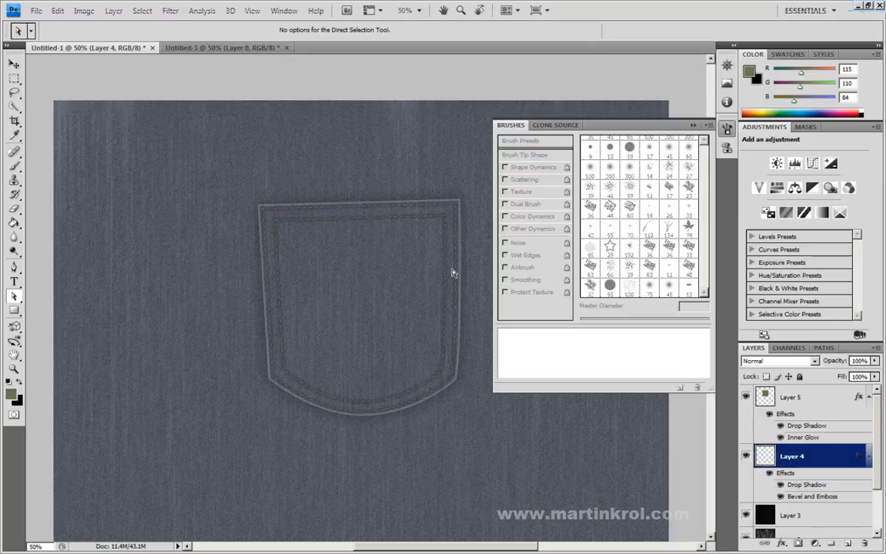
# Step: Create a new layer above Layer 4 and pick the soft 65 px airbrush preset for the Brush tool
pyautogui.click(849, 545)
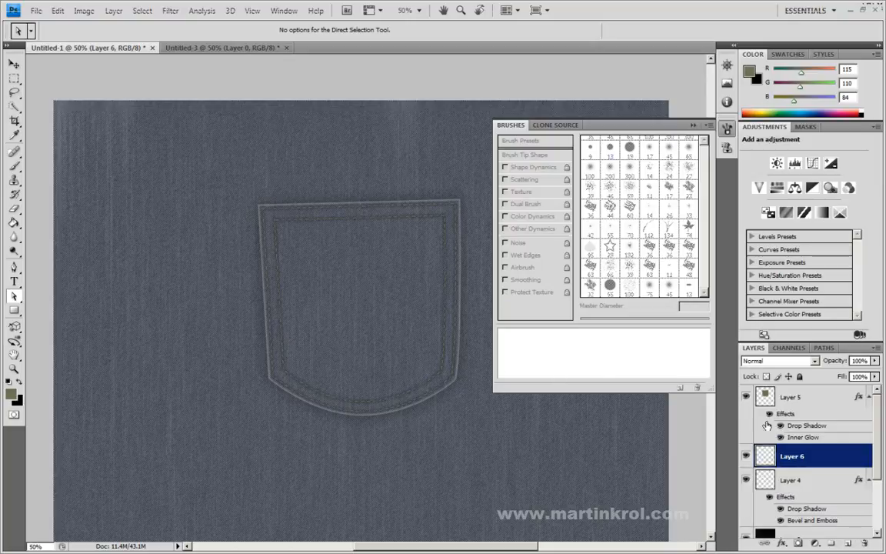
pyautogui.click(14, 167)
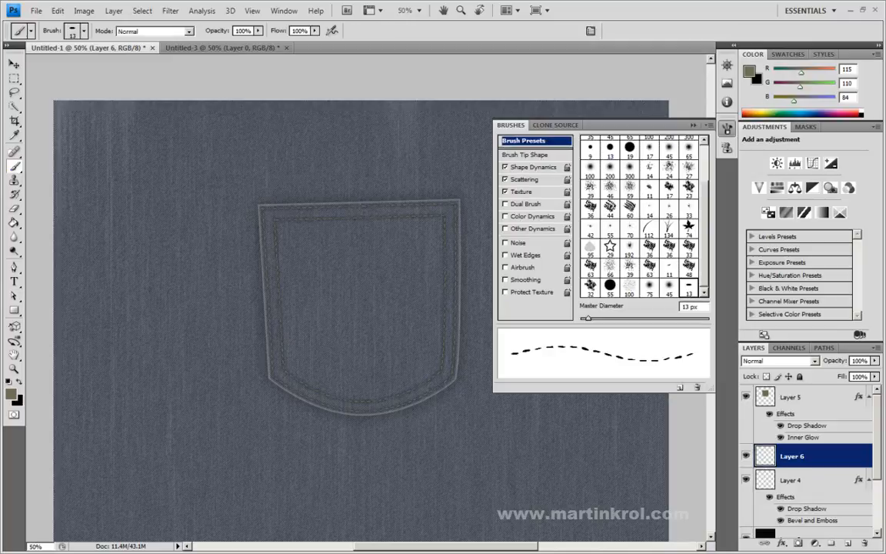
pyautogui.rightClick(183, 295)
pyautogui.moveTo(200, 318); pyautogui.dragTo(211, 318)
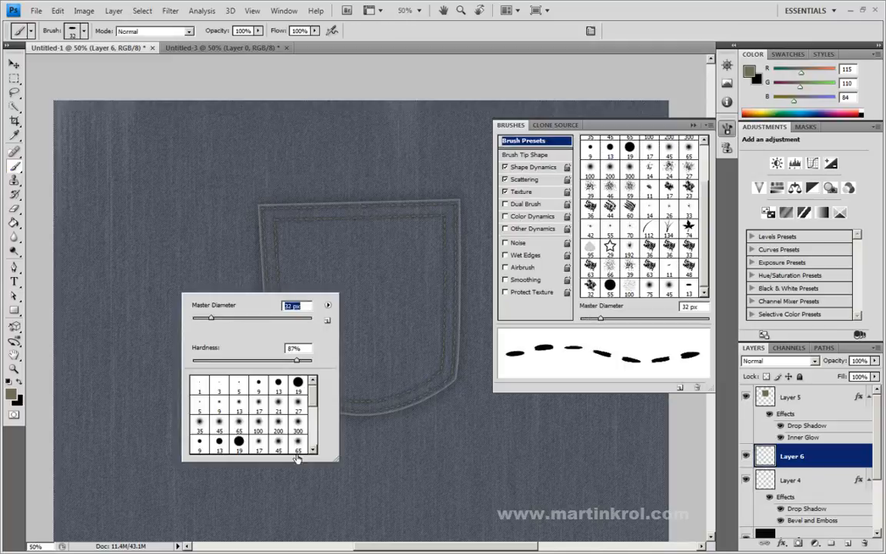
pyautogui.scroll(-1, 277, 400)
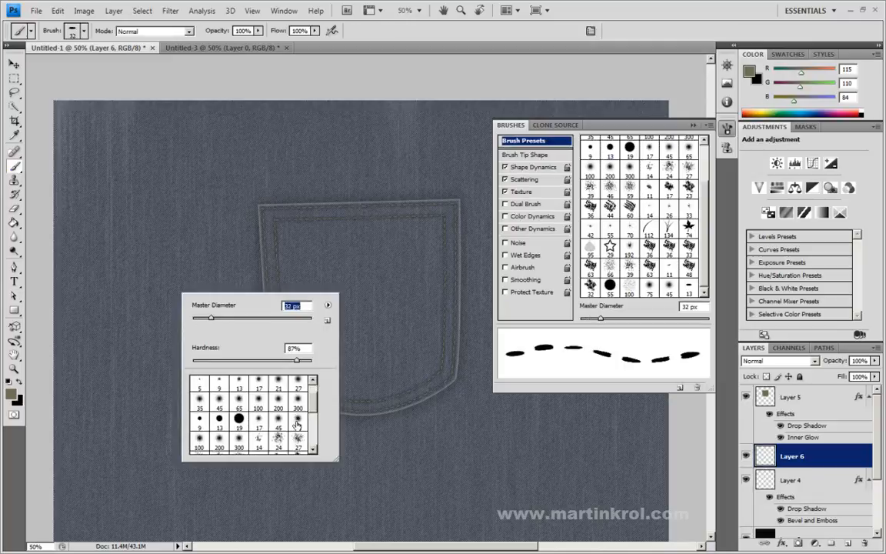
pyautogui.click(298, 423)
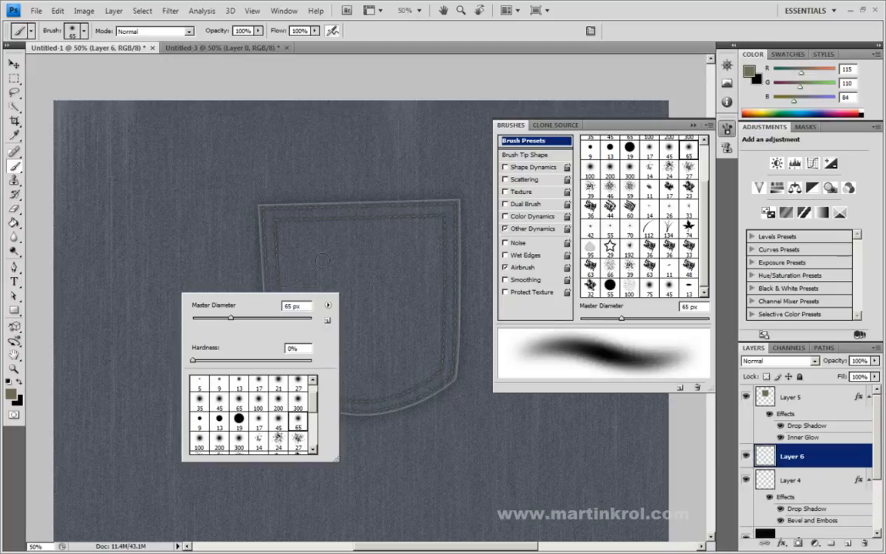
# Step: Set the foreground colour to white and change Layer 6's blend mode to Overlay
pyautogui.click(11, 393)
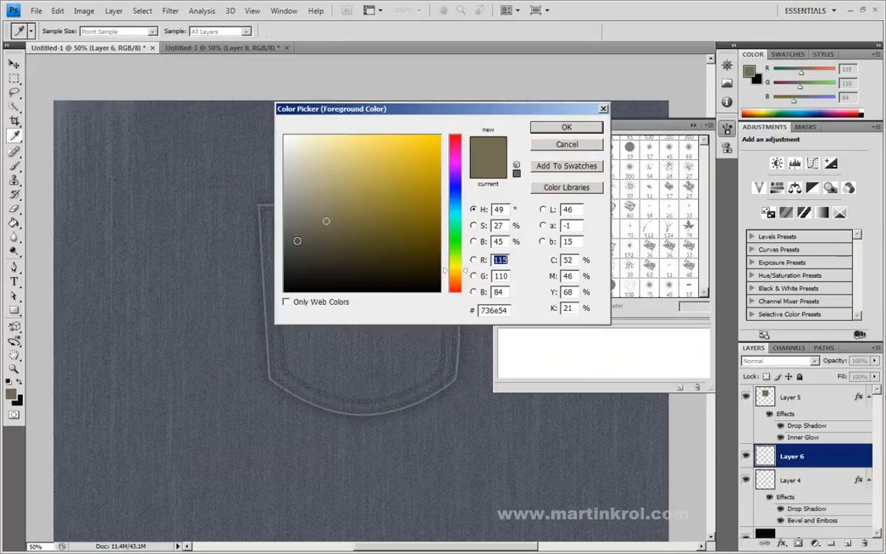
pyautogui.moveTo(308, 161); pyautogui.dragTo(286, 136)
pyautogui.click(566, 127)
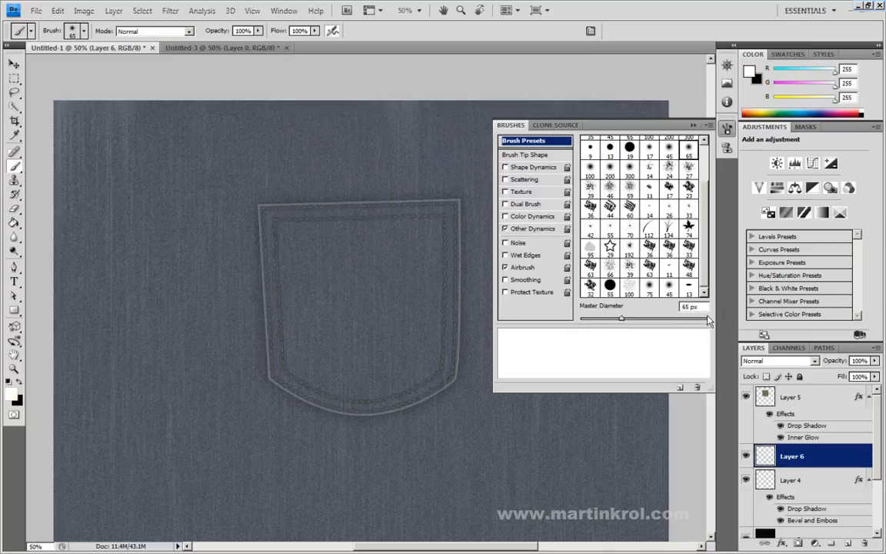
pyautogui.click(794, 364)
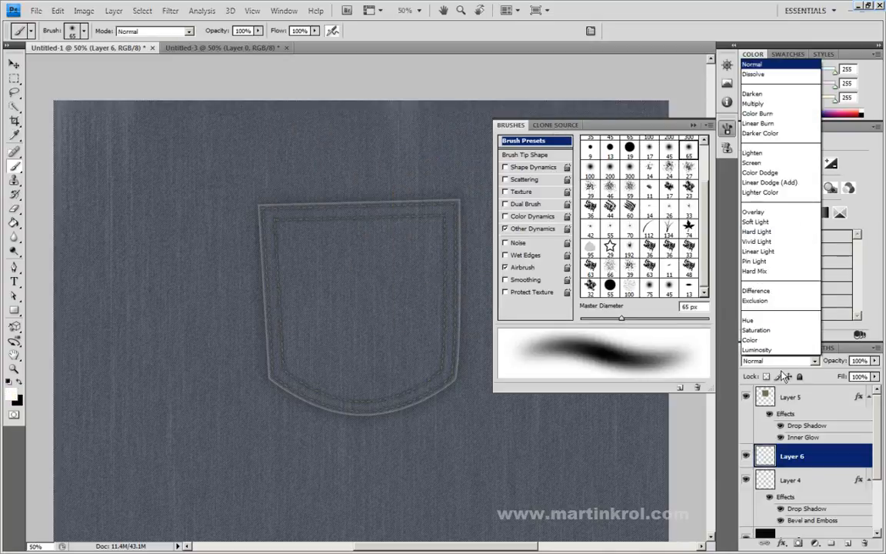
pyautogui.click(769, 198)
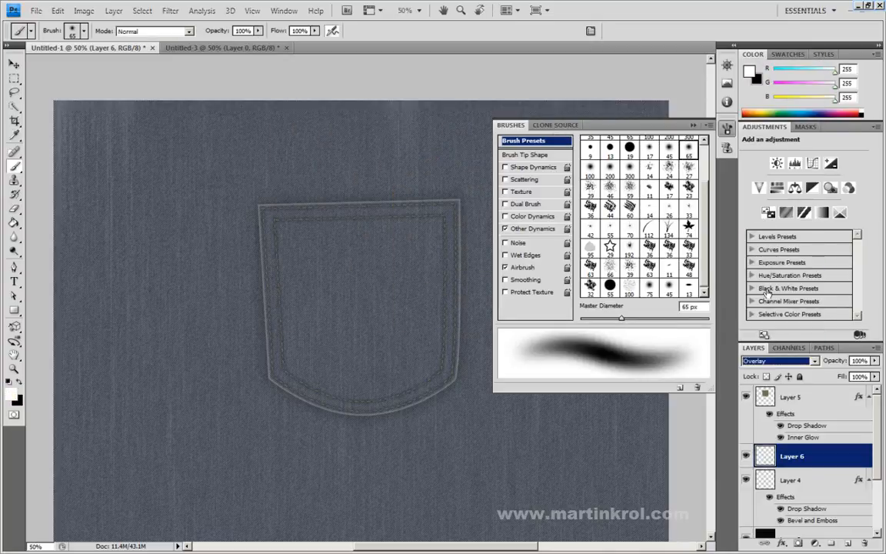
# Step: Try a white highlight stroke with a 28 px brush in the seam at the pocket's upper right corner, and undo it
pyautogui.click(727, 130)
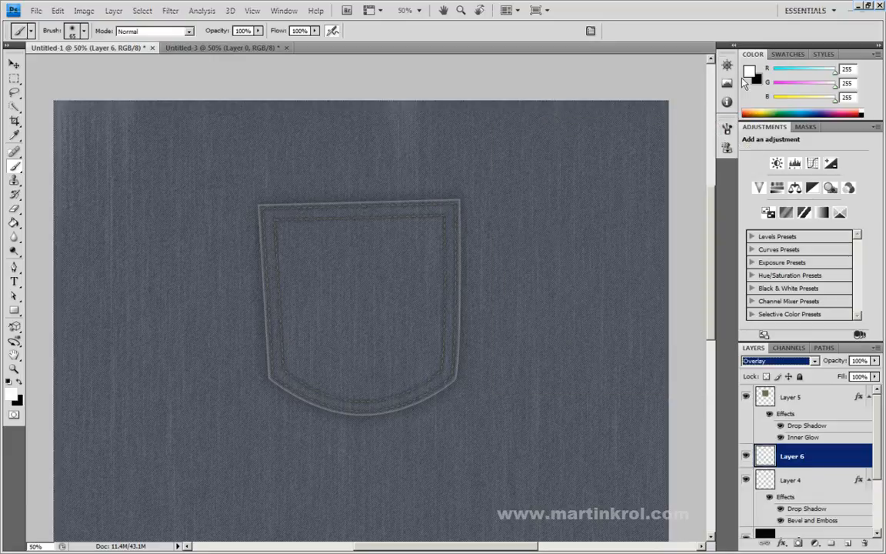
pyautogui.click(725, 66)
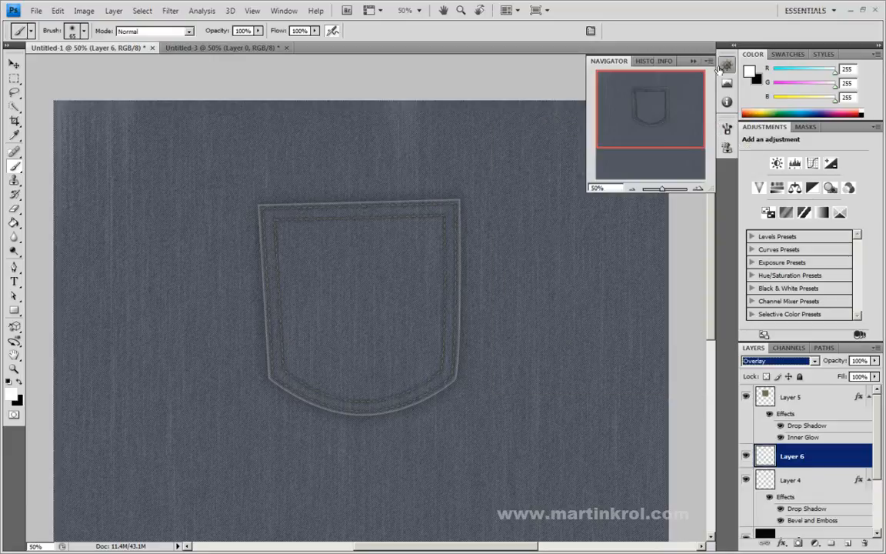
pyautogui.click(697, 189)
pyautogui.moveTo(651, 113); pyautogui.dragTo(672, 103)
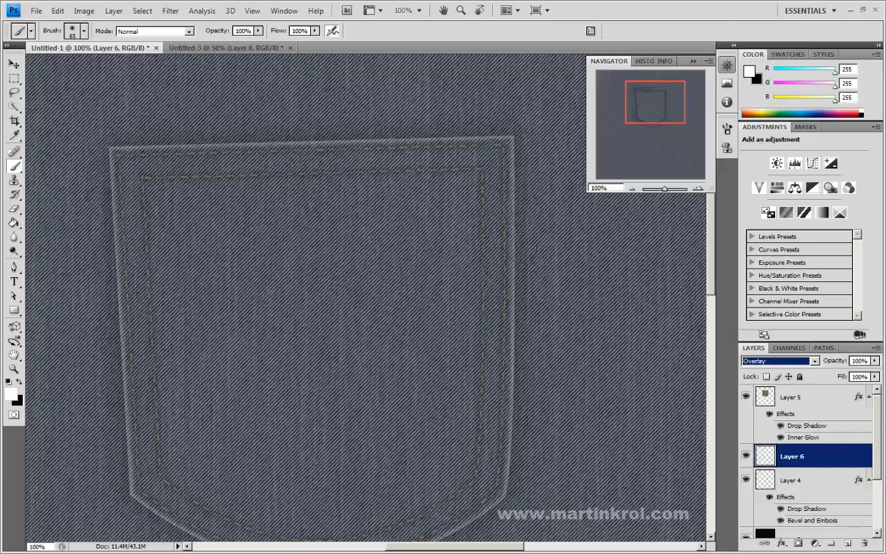
pyautogui.rightClick(560, 215)
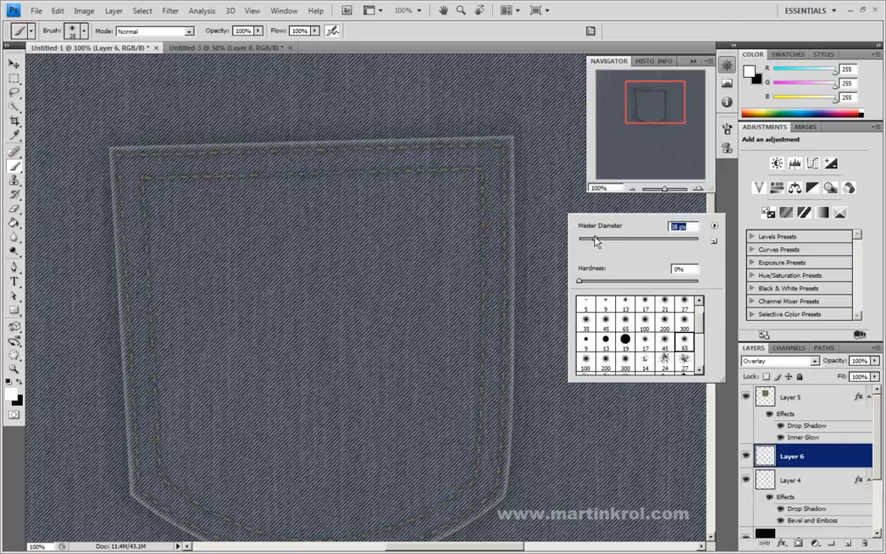
pyautogui.moveTo(497, 156)
pyautogui.mouseDown()
pyautogui.moveTo(481, 154)
pyautogui.moveTo(509, 169)
pyautogui.mouseUp()
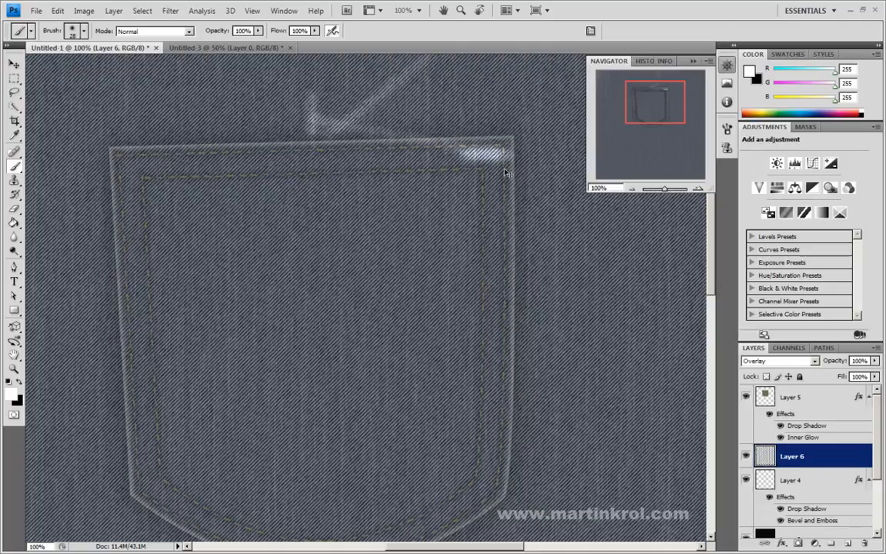
pyautogui.hotkey('ctrl', 'z')
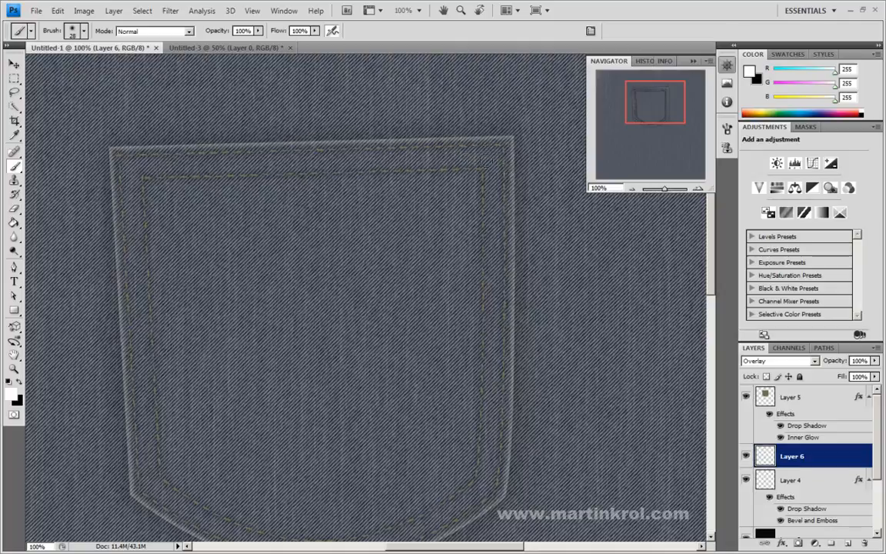
# Step: Reduce the brush to 16 px and paint a short white highlight between the stitch lines at the pocket's upper right corner
pyautogui.moveTo(492, 162); pyautogui.dragTo(493, 163)
pyautogui.rightClick(505, 169)
pyautogui.write('16')
pyautogui.press('Return')
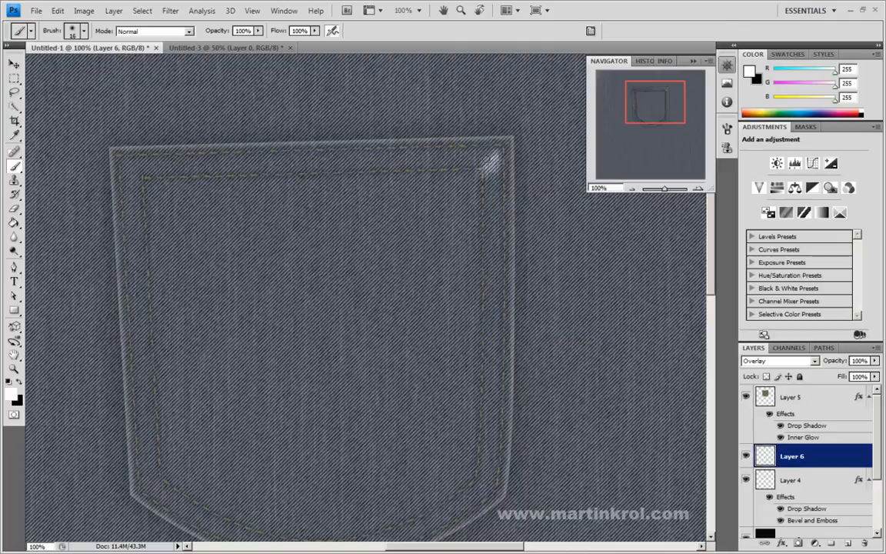
# Step: Lower the brush opacity to 33% and paint spaced white highlight dabs down the pocket's right seam
pyautogui.click(258, 31)
pyautogui.moveTo(256, 43); pyautogui.dragTo(219, 44)
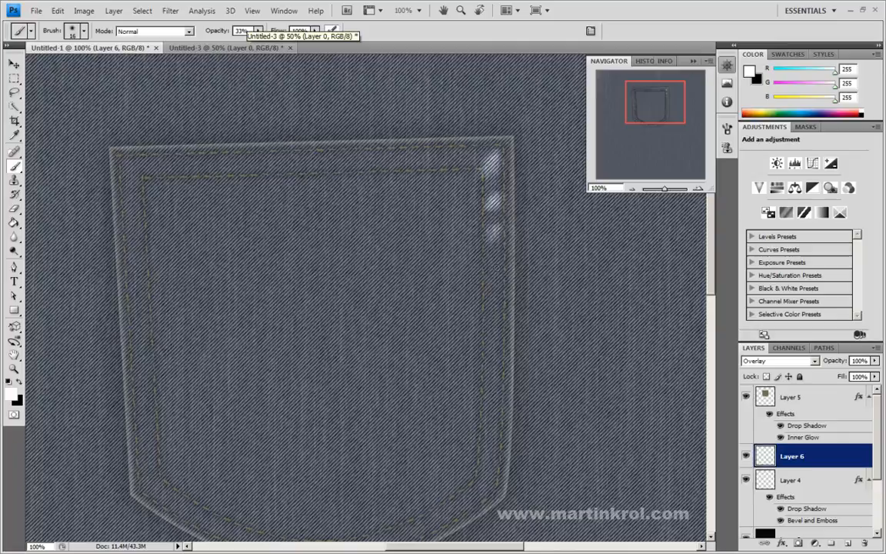
pyautogui.moveTo(494, 270); pyautogui.dragTo(493, 274)
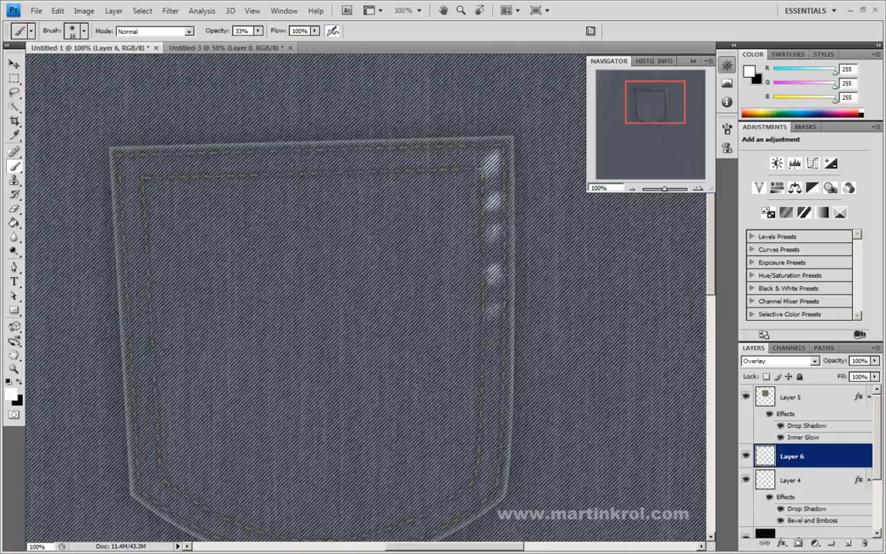
pyautogui.moveTo(492, 338); pyautogui.dragTo(491, 344)
pyautogui.moveTo(492, 383); pyautogui.dragTo(496, 386)
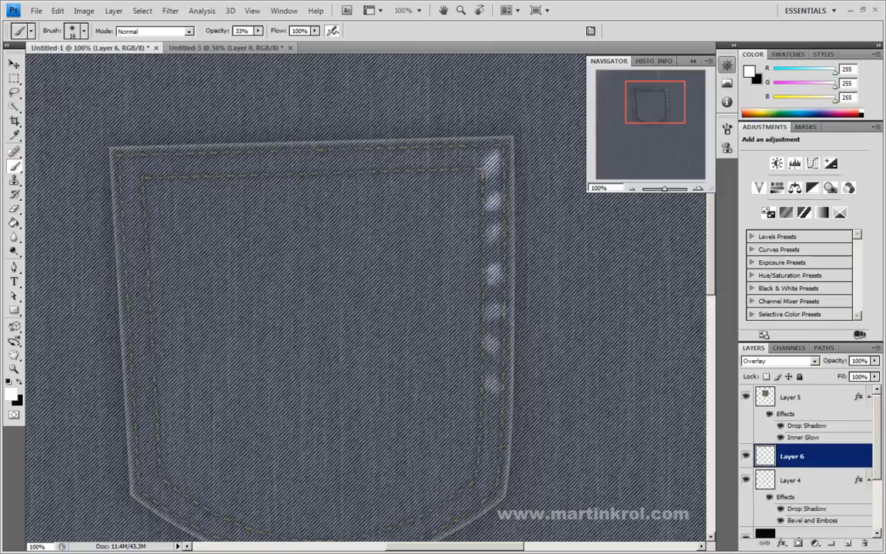
pyautogui.moveTo(650, 93); pyautogui.dragTo(655, 103)
pyautogui.moveTo(449, 291); pyautogui.dragTo(449, 299)
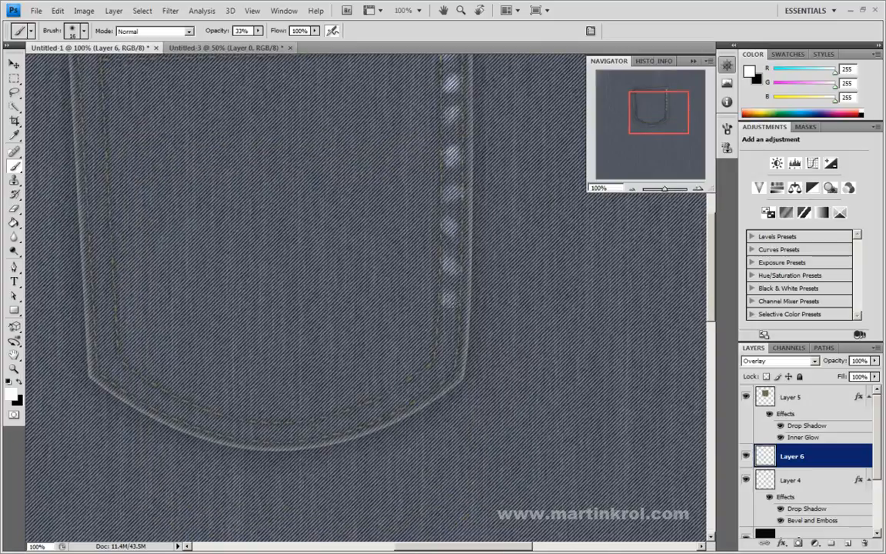
# Step: Continue the white highlight dabs around the pocket's lower right corner and onto the curved bottom seam
pyautogui.click(449, 342)
pyautogui.click(437, 371)
pyautogui.click(411, 387)
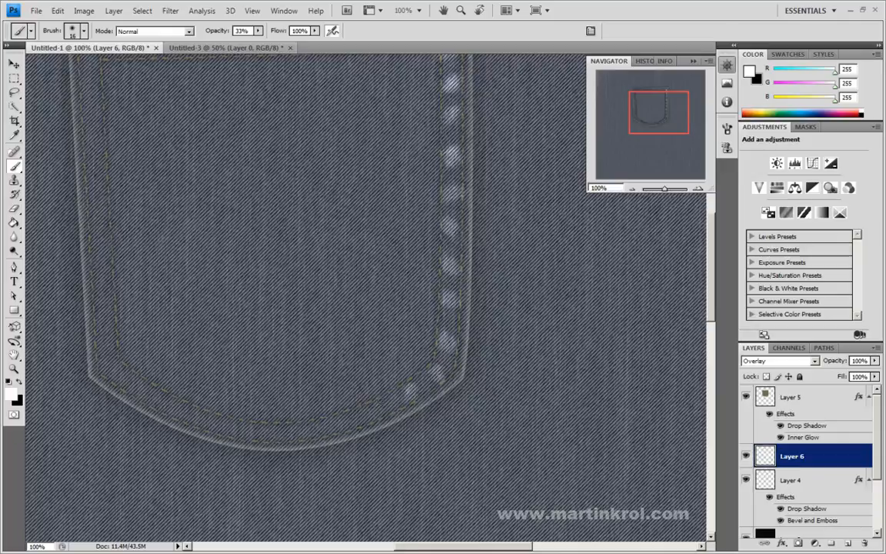
pyautogui.click(365, 418)
# Step: Paint spaced white highlight dabs up the pocket's left seam, from its lower corner to near the upper corner
pyautogui.moveTo(322, 347); pyautogui.dragTo(366, 400)
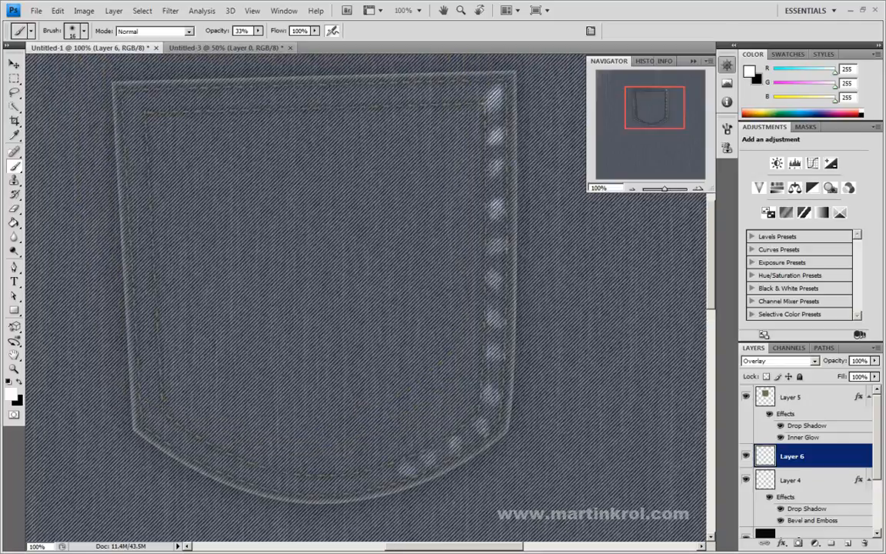
pyautogui.click(149, 407)
pyautogui.click(141, 327)
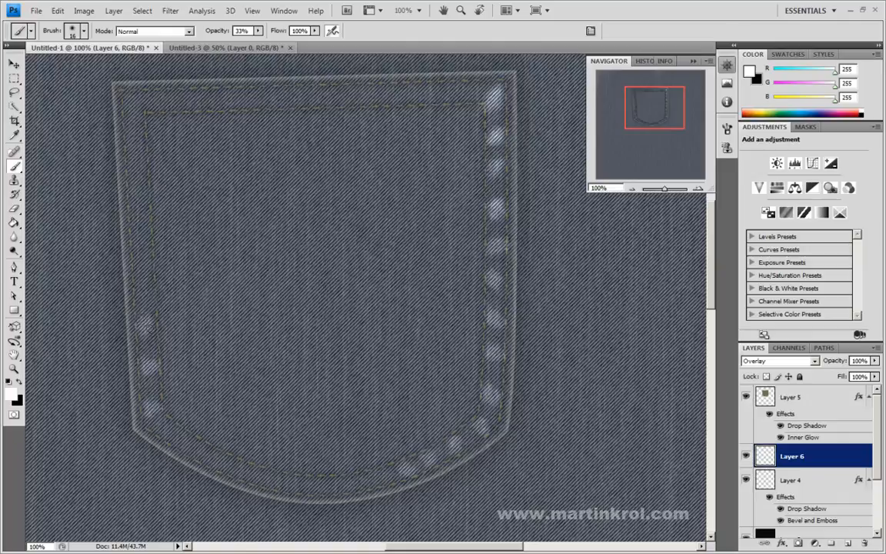
pyautogui.click(144, 284)
pyautogui.click(140, 213)
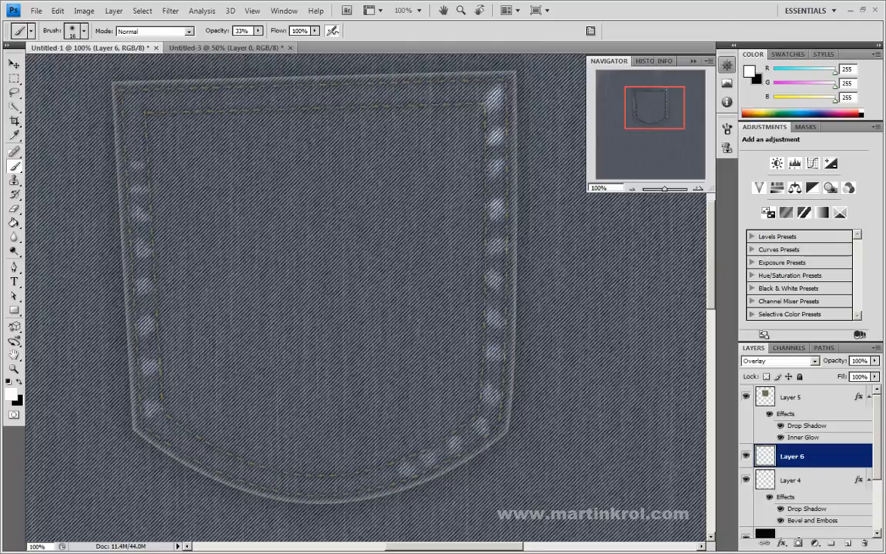
pyautogui.click(137, 160)
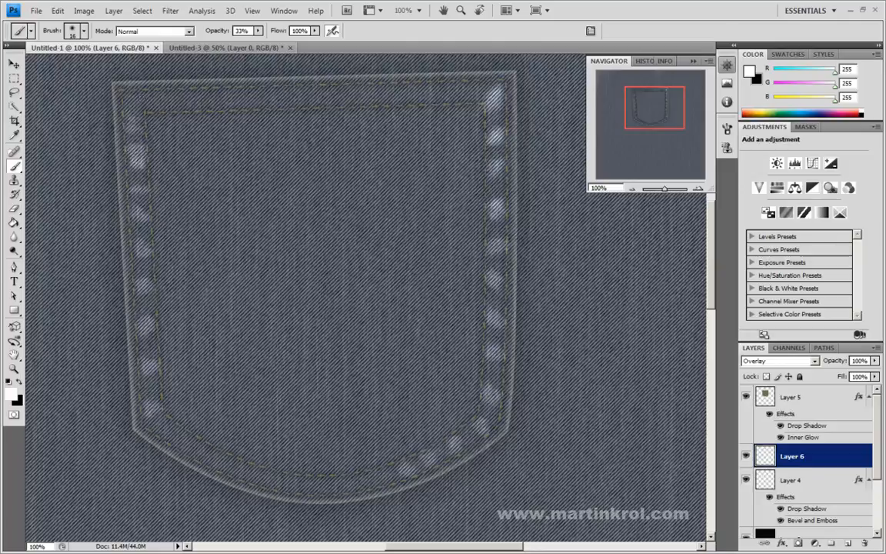
# Step: Paint spaced white highlight dabs along the pocket's top seam from the upper left corner towards the right
pyautogui.moveTo(143, 99); pyautogui.dragTo(128, 89)
pyautogui.click(176, 101)
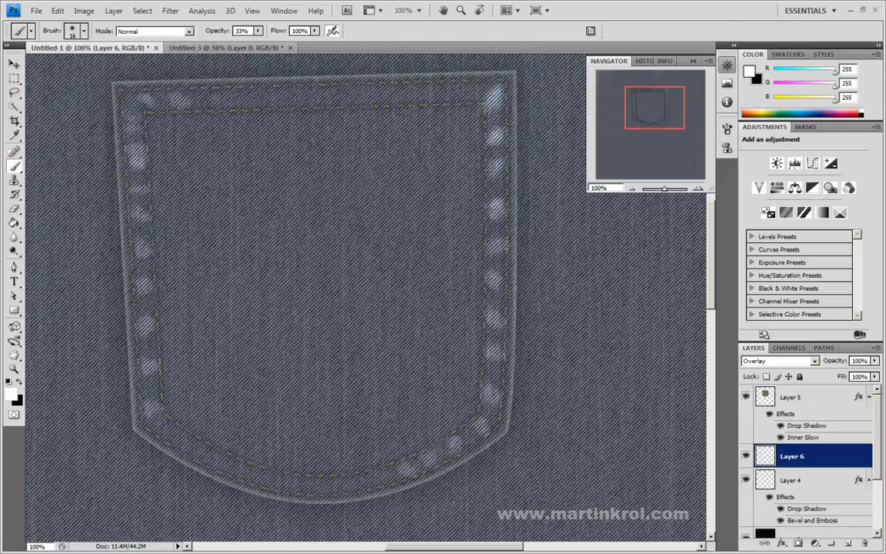
pyautogui.click(222, 86)
pyautogui.moveTo(246, 101); pyautogui.dragTo(239, 93)
pyautogui.click(288, 96)
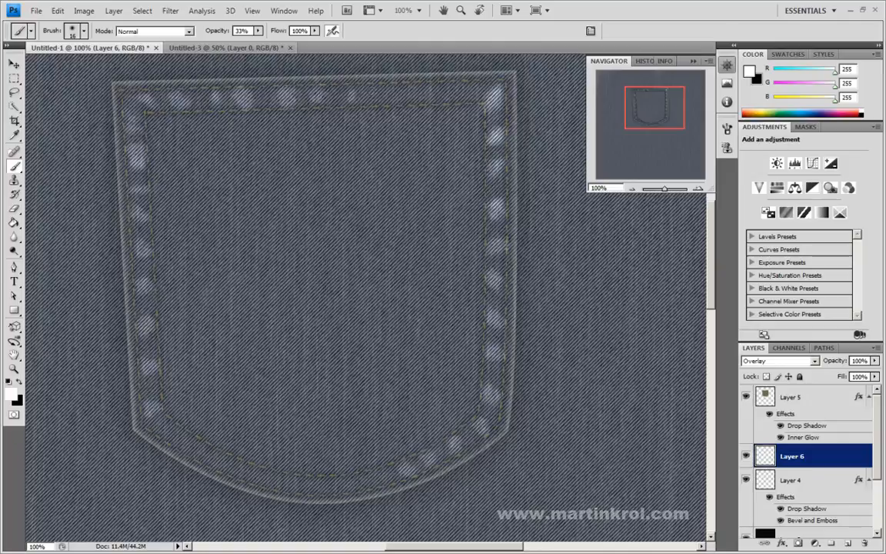
pyautogui.moveTo(395, 90)
pyautogui.mouseDown()
pyautogui.moveTo(394, 99)
pyautogui.moveTo(423, 99)
pyautogui.mouseUp()
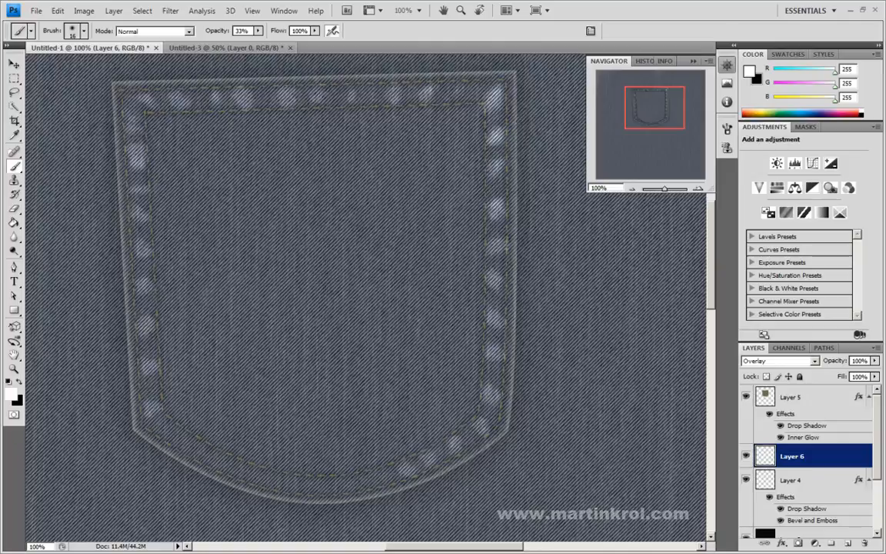
# Step: Reduce the brush to 12 px and paint a thin white highlight down the pocket's outer right edge
pyautogui.rightClick(532, 123)
pyautogui.moveTo(552, 147); pyautogui.dragTo(552, 147)
pyautogui.press('Return')
pyautogui.moveTo(517, 309); pyautogui.dragTo(503, 258)
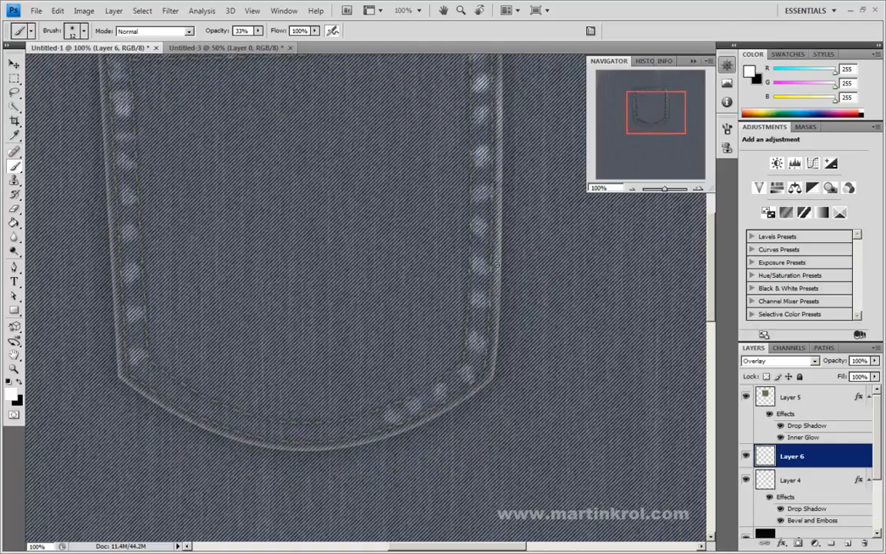
pyautogui.moveTo(494, 306); pyautogui.dragTo(488, 377)
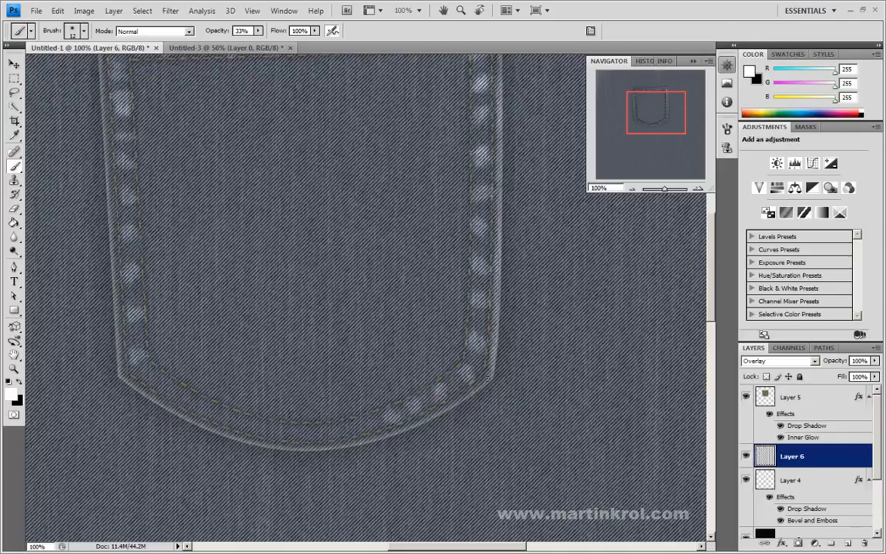
# Step: Change Layer 6's blend mode to Normal and lower its fill to 45%
pyautogui.click(765, 361)
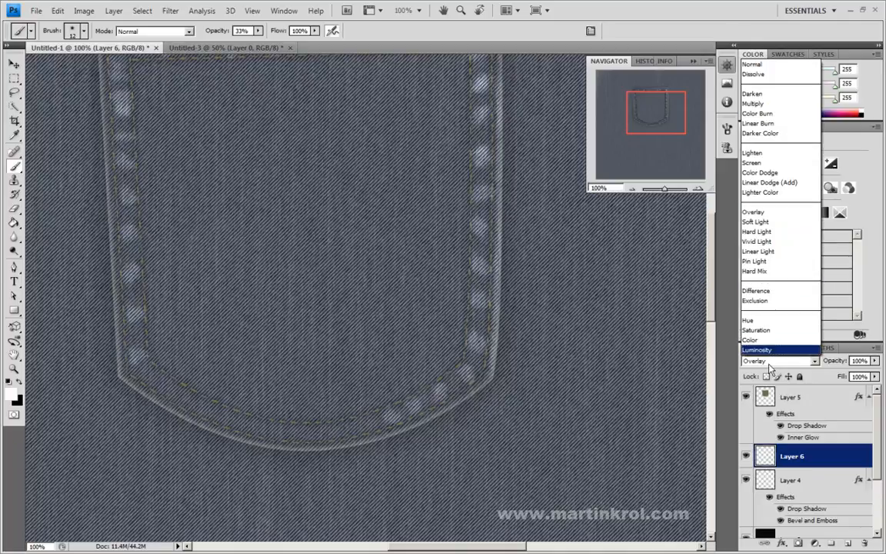
pyautogui.click(765, 66)
pyautogui.scroll(4, 579, 320)
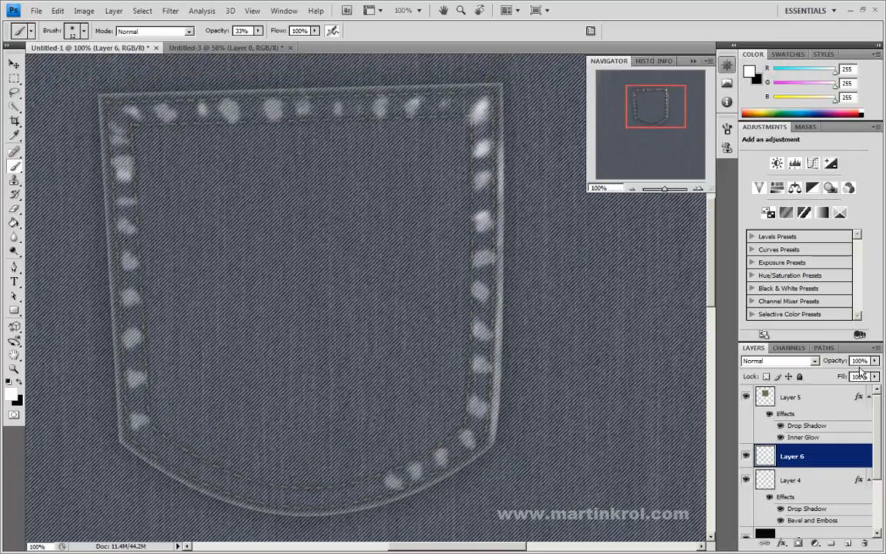
pyautogui.click(874, 376)
pyautogui.moveTo(874, 382); pyautogui.dragTo(842, 388)
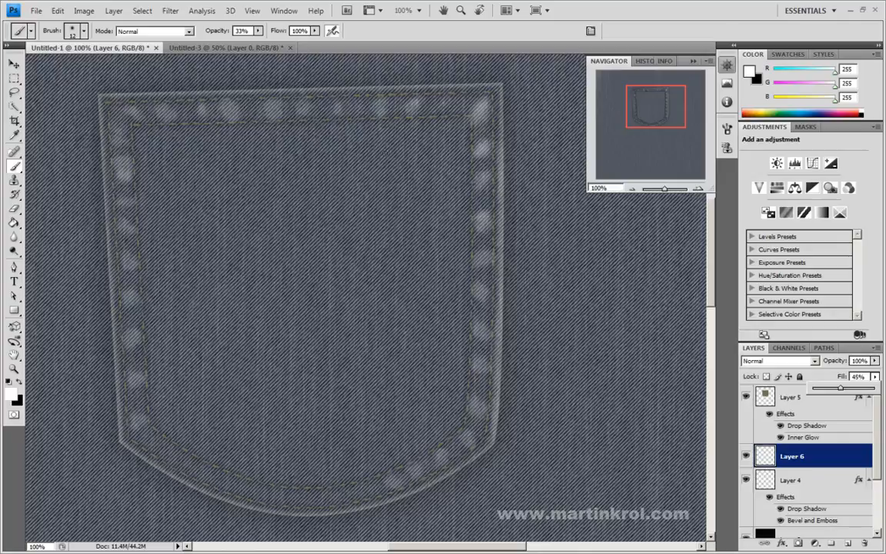
pyautogui.press('Return')
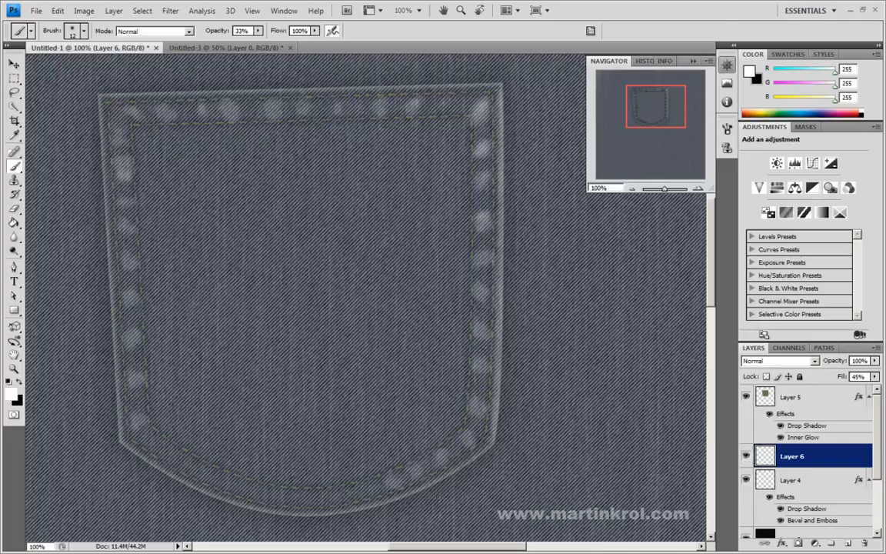
# Step: Brush white highlights along the pocket's curved bottom edge and fill the rest of its bottom seam with spaced dabs
pyautogui.moveTo(311, 496); pyautogui.dragTo(362, 364)
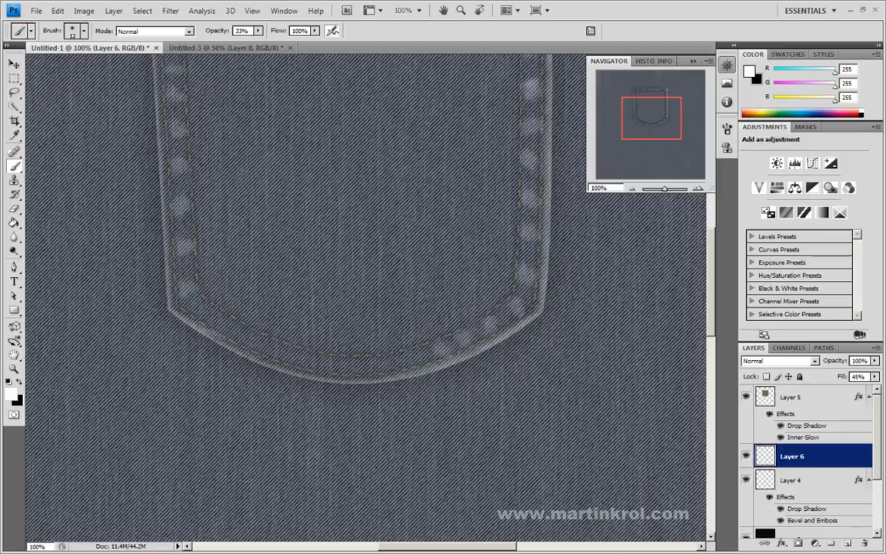
pyautogui.moveTo(259, 357); pyautogui.dragTo(228, 343)
pyautogui.moveTo(281, 366); pyautogui.dragTo(381, 379)
pyautogui.moveTo(343, 303); pyautogui.dragTo(378, 353)
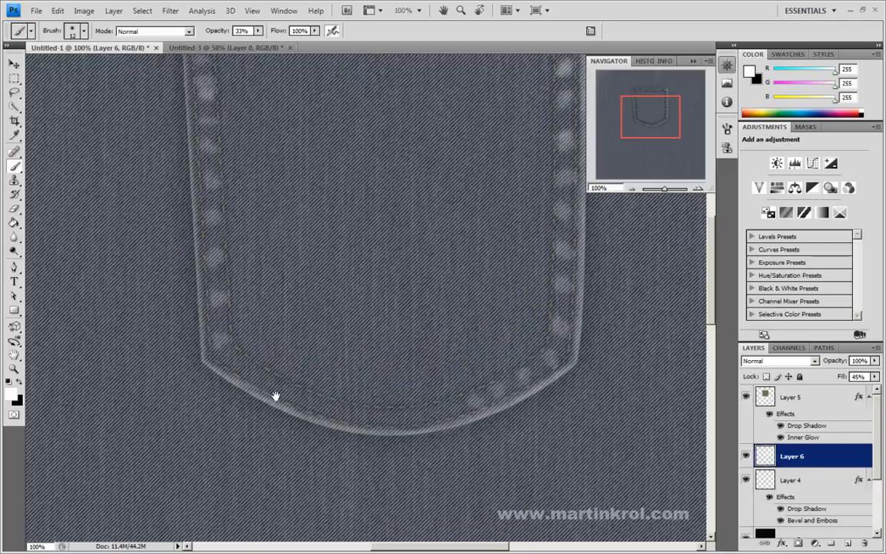
pyautogui.moveTo(237, 363); pyautogui.dragTo(245, 369)
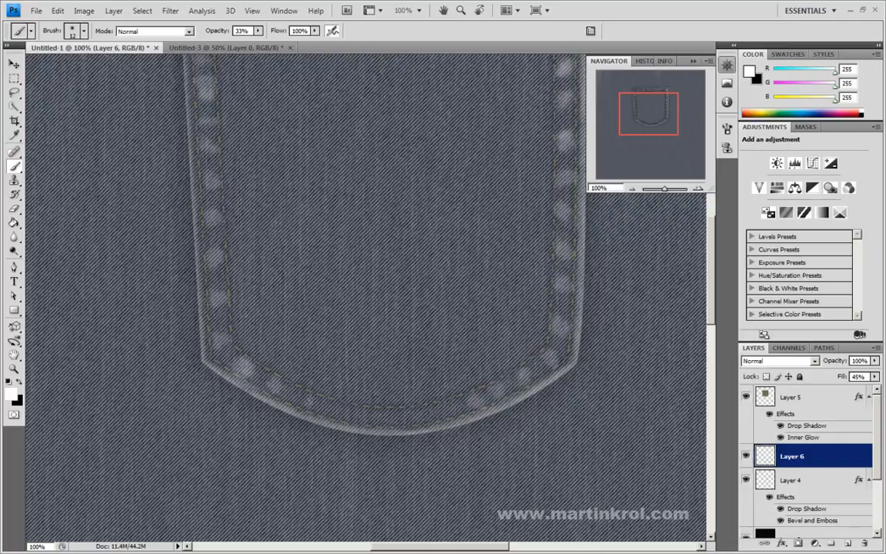
pyautogui.moveTo(304, 378); pyautogui.dragTo(306, 494)
pyautogui.moveTo(279, 252); pyautogui.dragTo(261, 219)
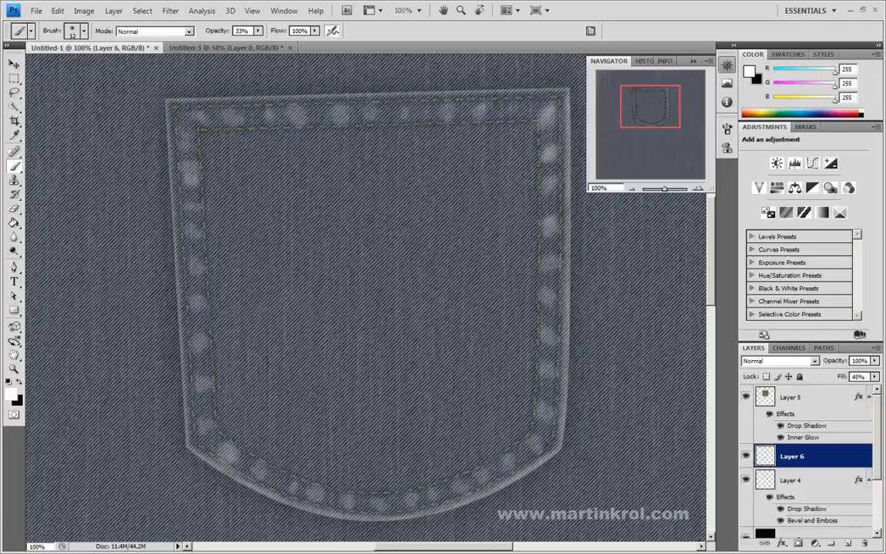
# Step: Make black the foreground colour and create a new layer above Layer 6
pyautogui.click(20, 382)
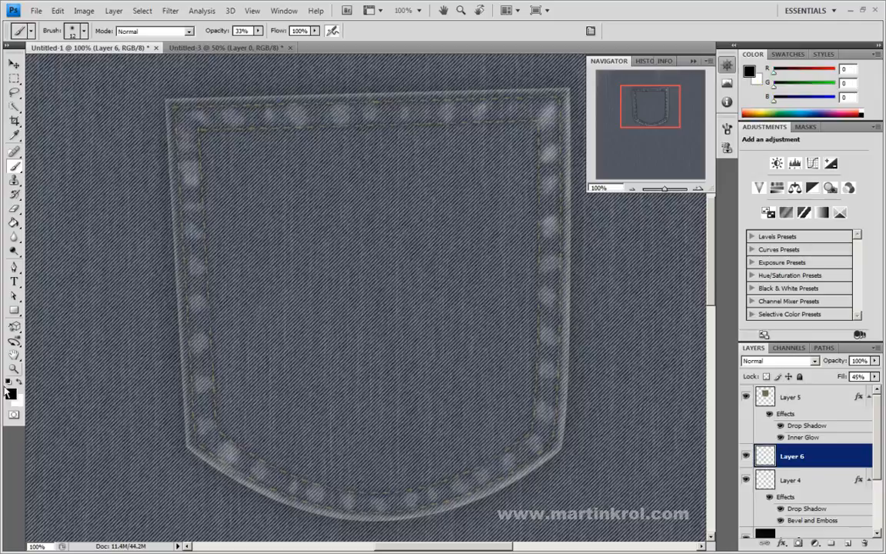
pyautogui.rightClick(300, 271)
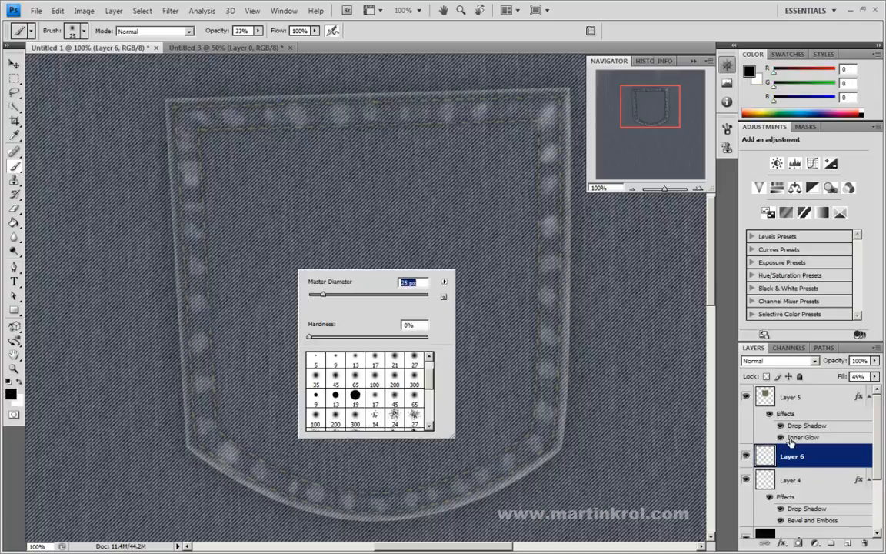
pyautogui.click(832, 451)
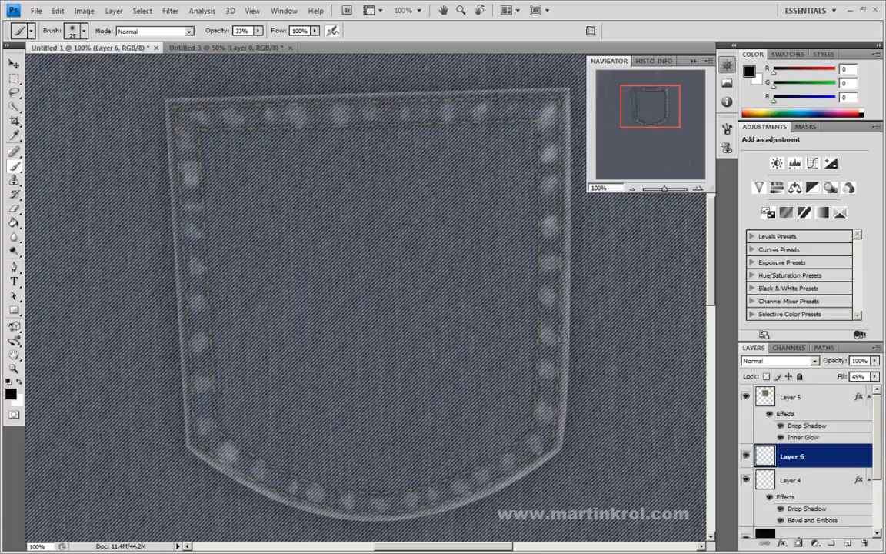
pyautogui.click(849, 545)
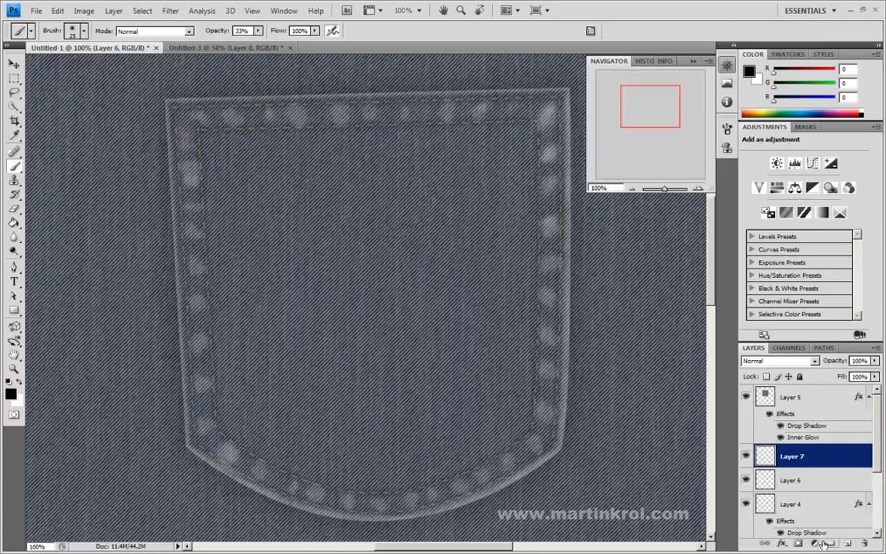
# Step: Set the brush to 36 px and paint dark shading between the highlights on the pocket's right seam
pyautogui.rightClick(523, 245)
pyautogui.moveTo(591, 275); pyautogui.dragTo(587, 281)
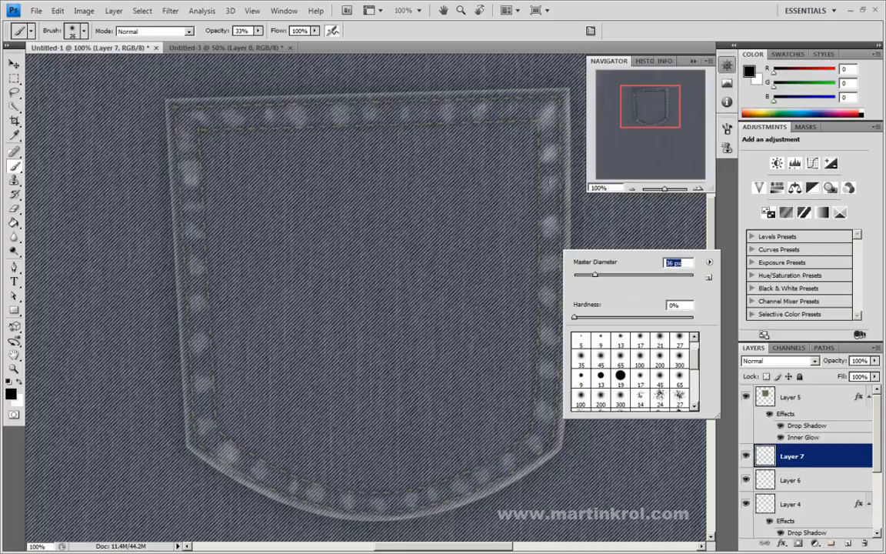
pyautogui.press('Return')
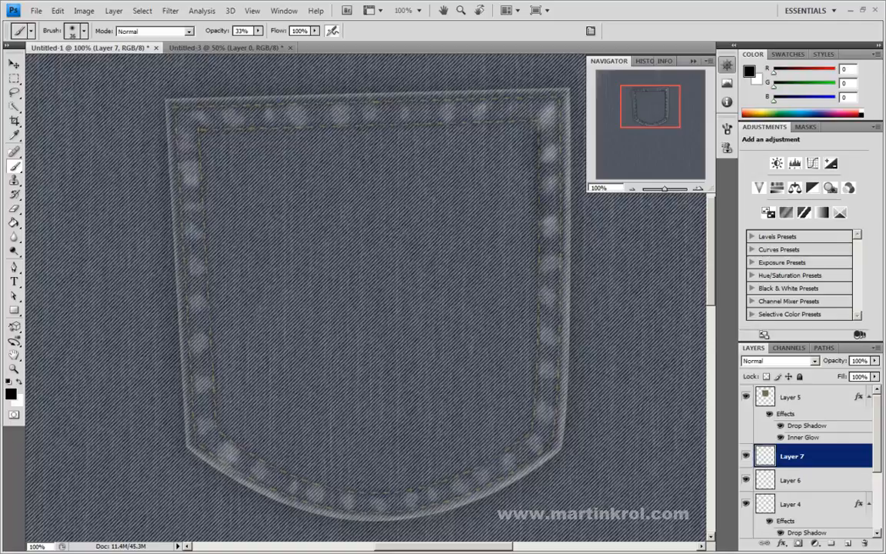
pyautogui.click(548, 279)
pyautogui.click(547, 315)
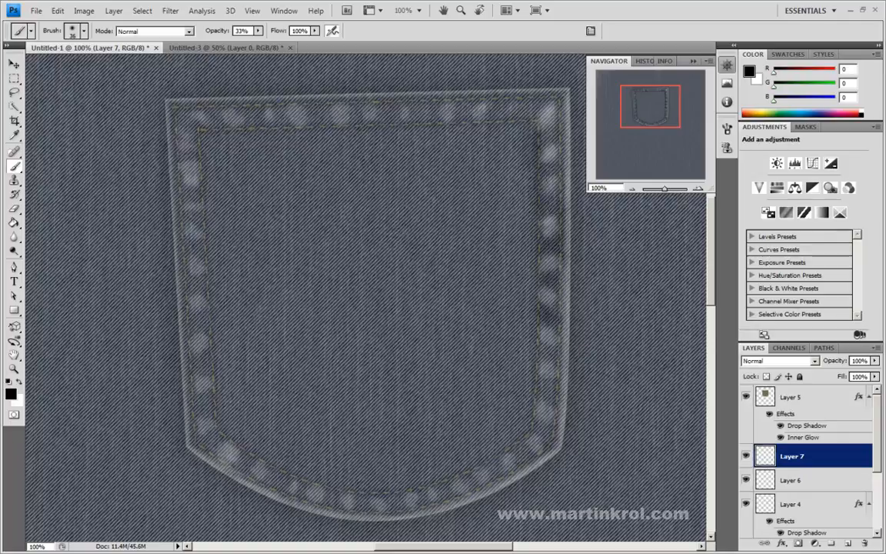
# Step: Paint soft black shadows along the inner stitch line on the top, left, bottom and right of the pocket
pyautogui.moveTo(201, 127); pyautogui.dragTo(531, 126)
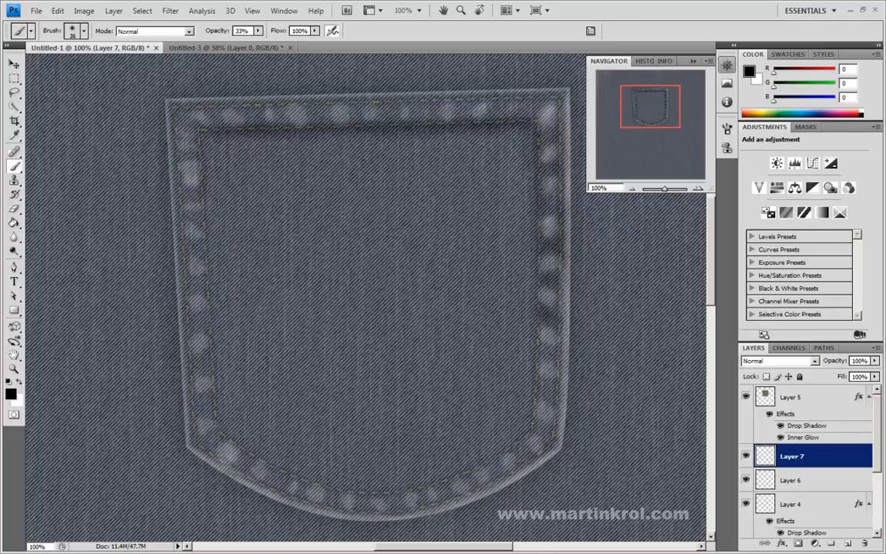
pyautogui.moveTo(215, 257); pyautogui.dragTo(215, 302)
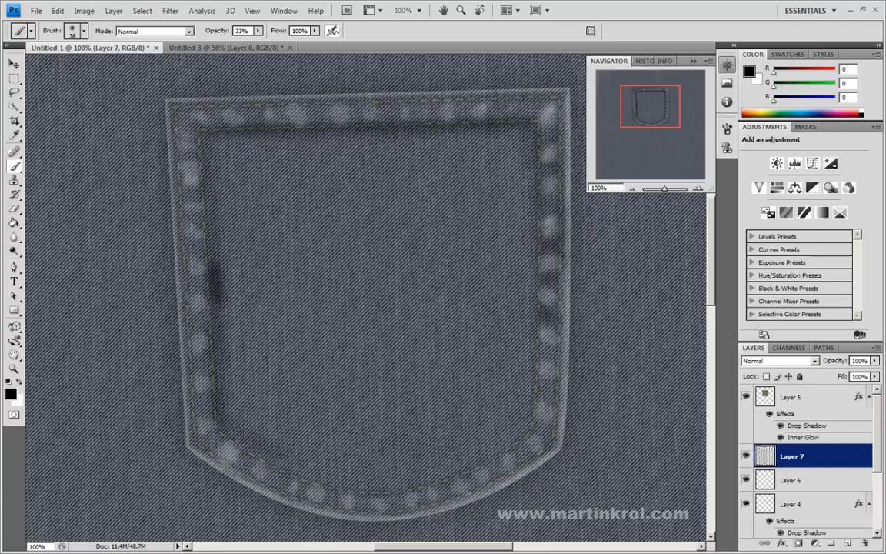
pyautogui.moveTo(246, 462)
pyautogui.mouseDown()
pyautogui.moveTo(292, 486)
pyautogui.moveTo(434, 496)
pyautogui.moveTo(473, 479)
pyautogui.mouseUp()
pyautogui.moveTo(547, 156); pyautogui.dragTo(543, 381)
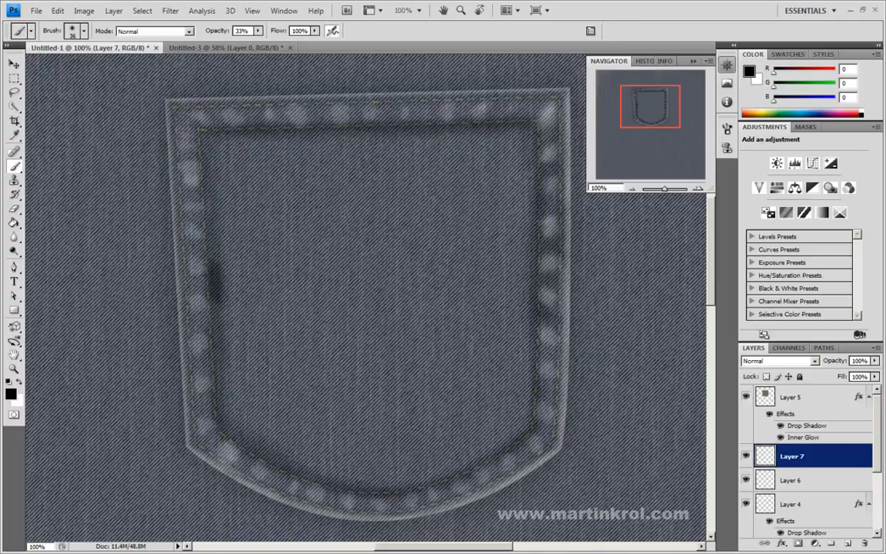
# Step: Set the brush to 20 px and paint dark shading between the white highlights around the pocket's seam
pyautogui.rightClick(184, 132)
pyautogui.write('20')
pyautogui.press('Return')
pyautogui.moveTo(180, 123)
pyautogui.mouseDown()
pyautogui.moveTo(193, 408)
pyautogui.moveTo(217, 459)
pyautogui.moveTo(347, 504)
pyautogui.moveTo(317, 501)
pyautogui.moveTo(356, 515)
pyautogui.moveTo(327, 506)
pyautogui.moveTo(406, 512)
pyautogui.moveTo(522, 467)
pyautogui.moveTo(555, 382)
pyautogui.mouseUp()
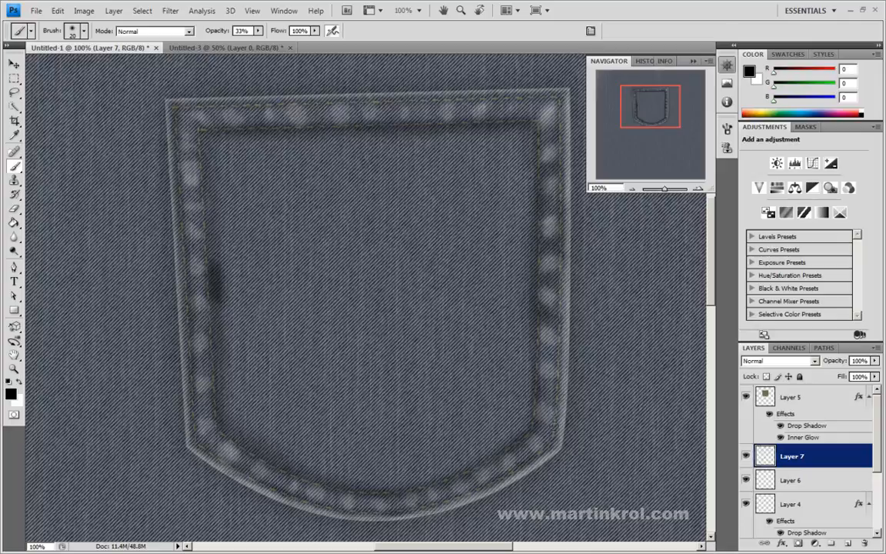
pyautogui.click(525, 452)
pyautogui.click(497, 467)
pyautogui.click(445, 493)
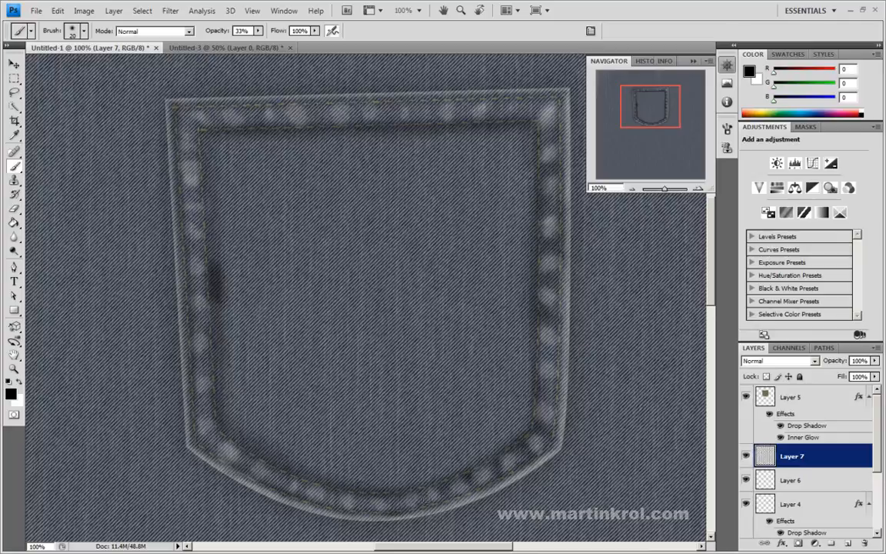
pyautogui.click(332, 499)
pyautogui.click(279, 480)
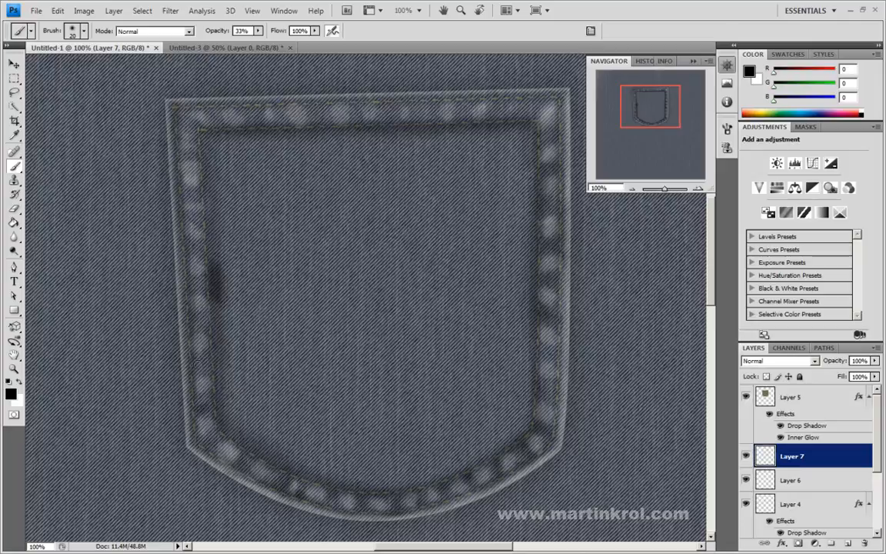
# Step: Paint soft black shading between the white highlights along the pocket's left seam and across its top seam
pyautogui.click(196, 288)
pyautogui.click(196, 246)
pyautogui.click(194, 218)
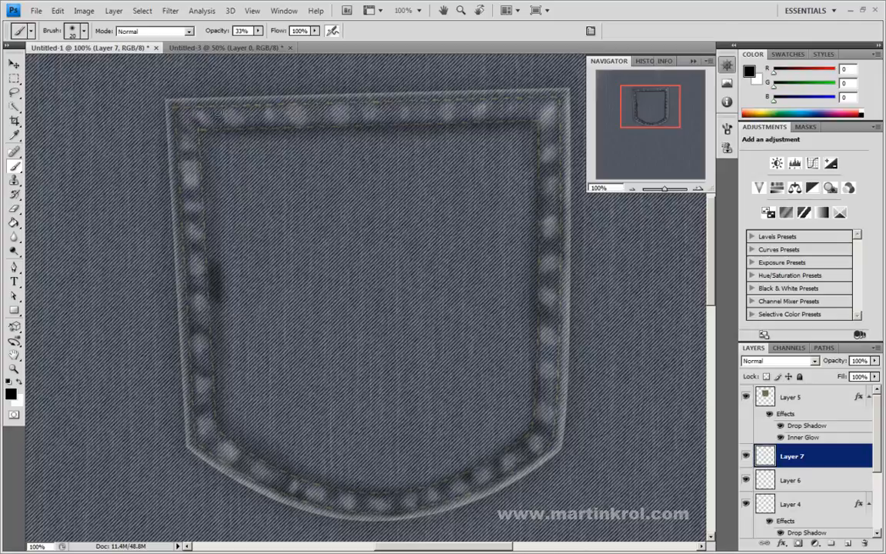
pyautogui.click(253, 116)
pyautogui.click(285, 110)
pyautogui.click(318, 114)
pyautogui.click(355, 112)
pyautogui.click(389, 109)
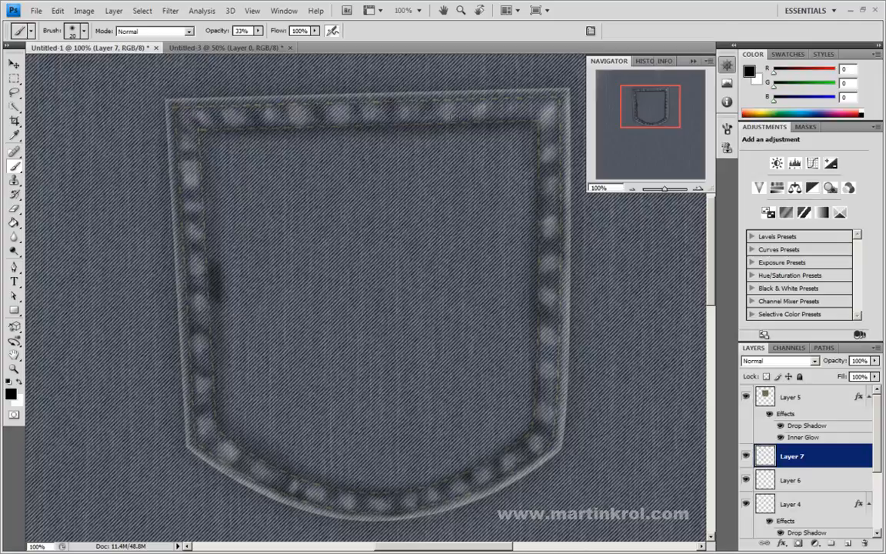
pyautogui.click(464, 109)
pyautogui.click(496, 110)
pyautogui.click(526, 107)
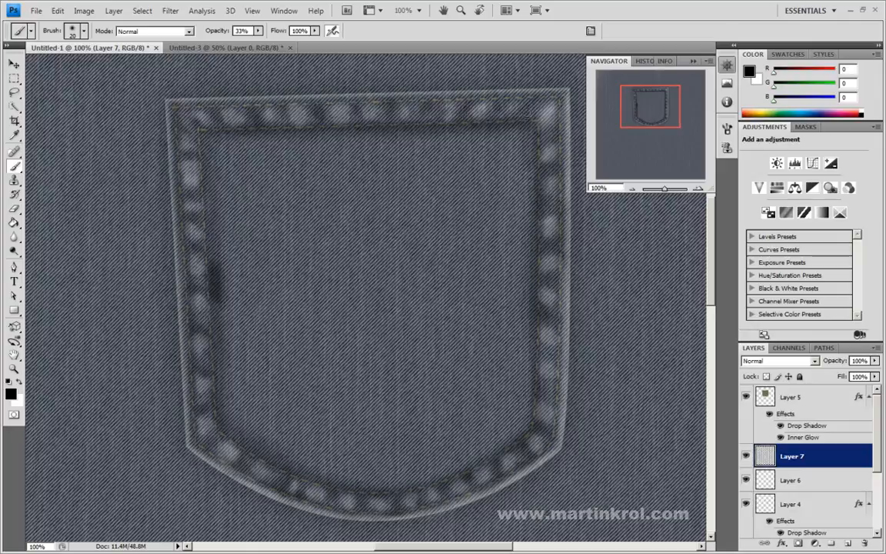
# Step: Try the Luminosity, Difference and Darker Color blend modes on Layer 7 and lower its fill to 81%
pyautogui.click(779, 360)
pyautogui.click(777, 352)
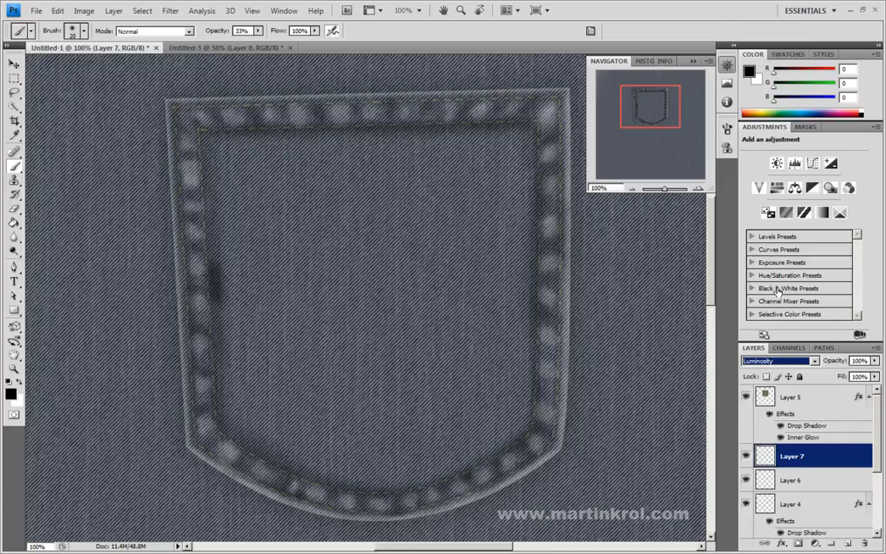
pyautogui.press('v')
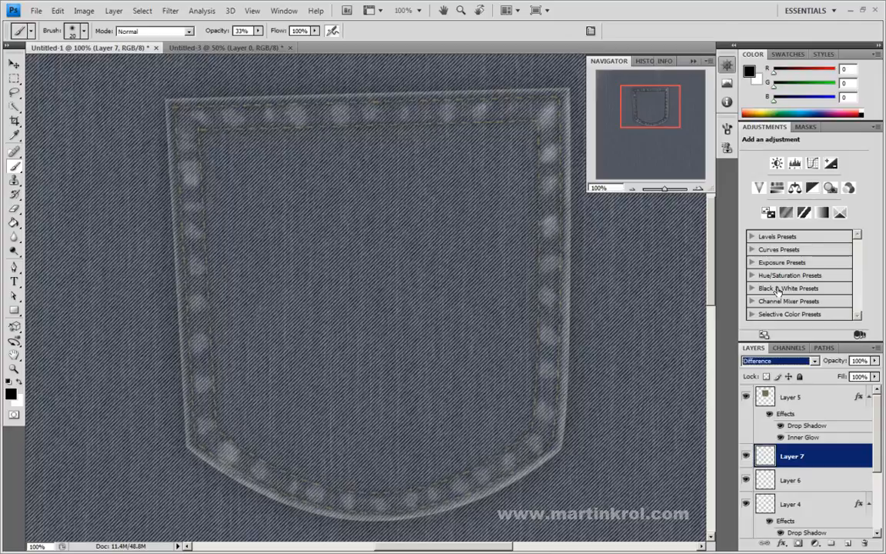
pyautogui.press('d')
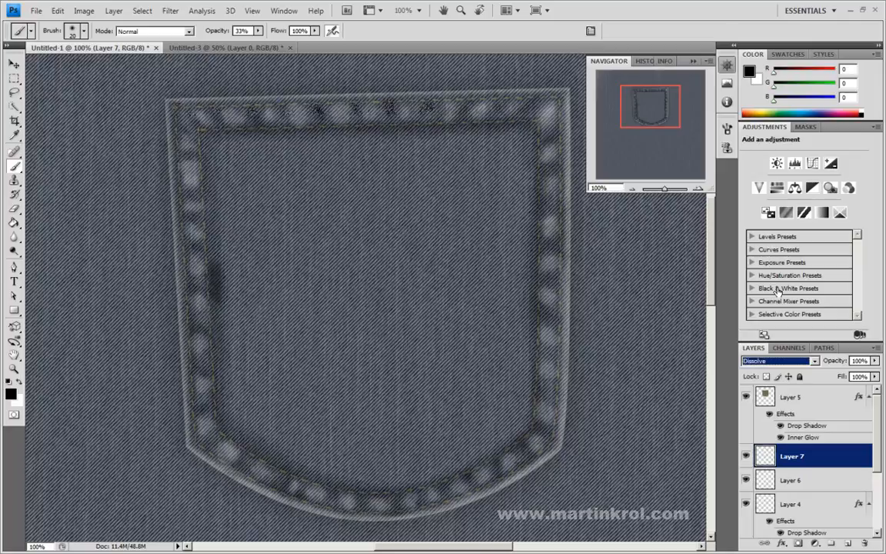
pyautogui.press('d')
pyautogui.press('c')
pyautogui.press('d')
pyautogui.click(875, 377)
pyautogui.moveTo(860, 389)
pyautogui.mouseDown()
pyautogui.moveTo(828, 391)
pyautogui.moveTo(866, 392)
pyautogui.mouseUp()
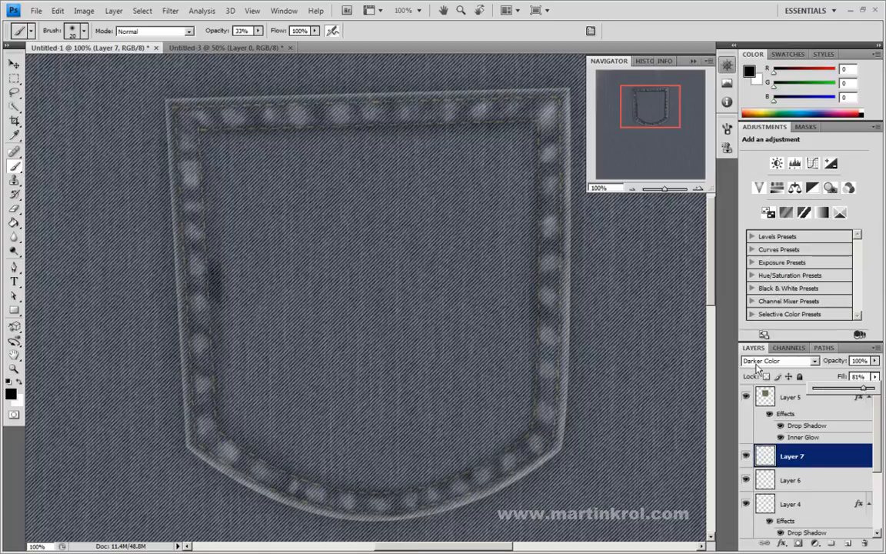
# Step: Set the blend mode of the dark shading on Layer 7 to Overlay and reduce its fill to 60%
pyautogui.doubleClick(757, 363)
pyautogui.press('Down')
pyautogui.press('Down')
pyautogui.press('Down')
pyautogui.press('Down')
pyautogui.press('Up')
pyautogui.press('Up')
pyautogui.press('Up')
pyautogui.press('Up')
pyautogui.press('Up')
pyautogui.press('Up')
pyautogui.press('Up')
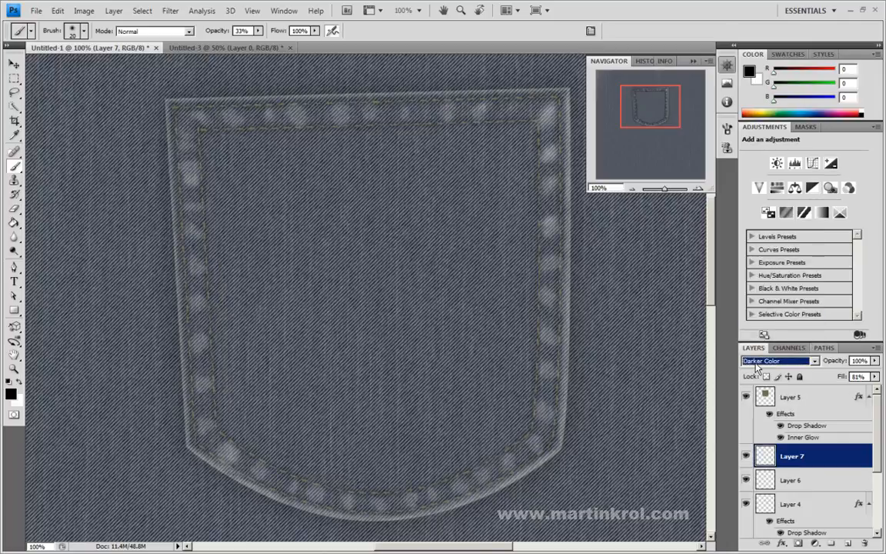
pyautogui.press('Down')
pyautogui.press('Down')
pyautogui.press('Down')
pyautogui.press('Down')
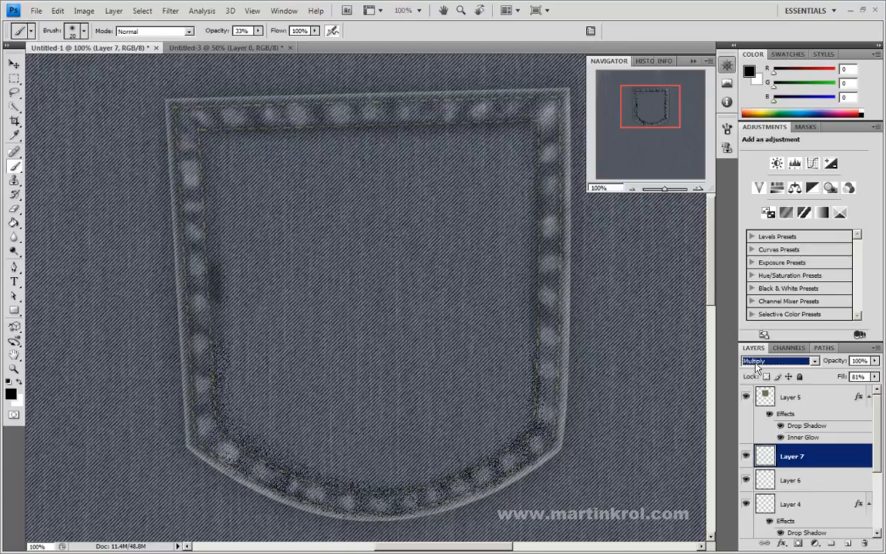
pyautogui.press('Down')
pyautogui.press('Down')
pyautogui.press('Down')
pyautogui.press('Down')
pyautogui.press('Down')
pyautogui.press('Down')
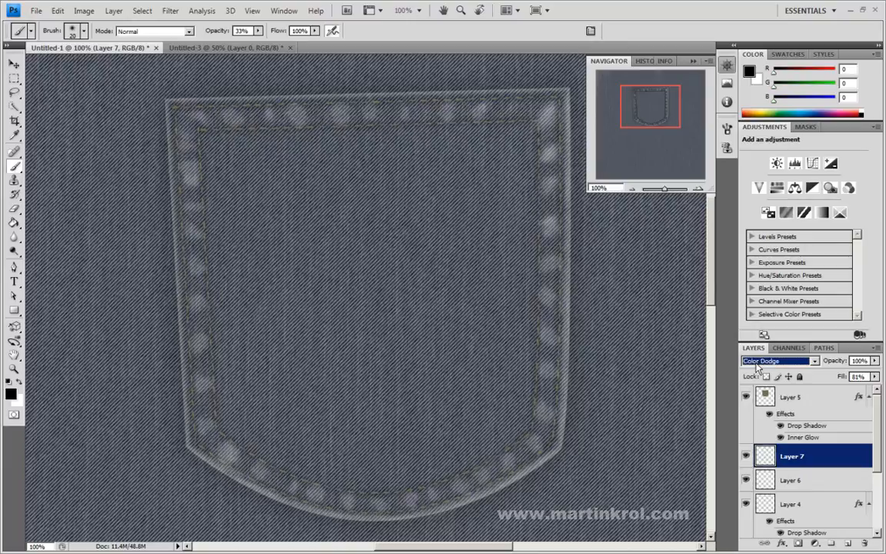
pyautogui.press('Down')
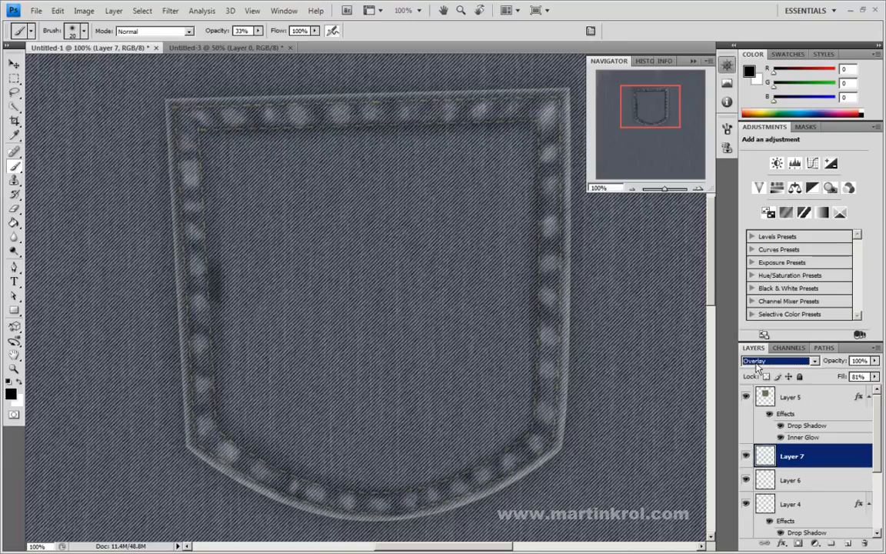
pyautogui.moveTo(874, 377); pyautogui.dragTo(851, 390)
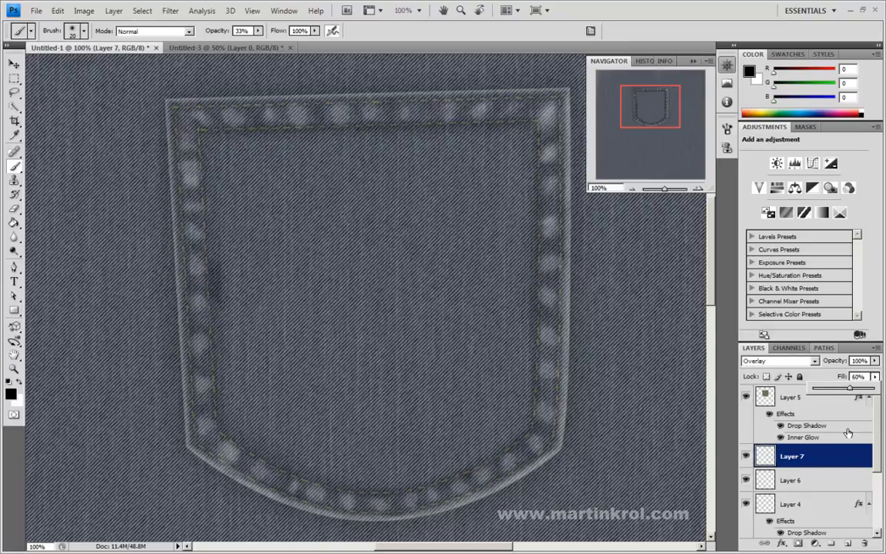
# Step: Set the blend mode of the white highlights on Layer 6 to Color Dodge and its fill to 50%
pyautogui.click(745, 480)
pyautogui.click(745, 480)
pyautogui.click(792, 479)
pyautogui.click(771, 361)
pyautogui.scroll(-3, 771, 361)
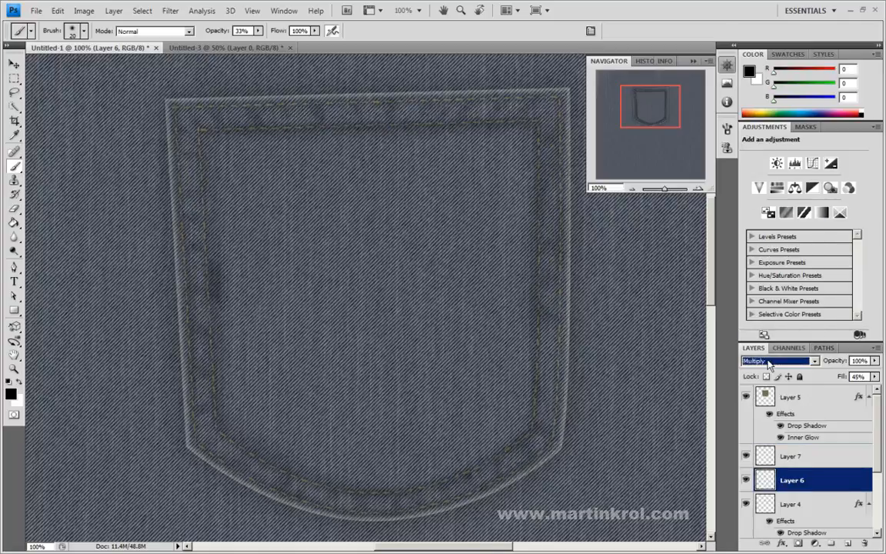
pyautogui.scroll(-1, 770, 364)
pyautogui.scroll(-4, 770, 364)
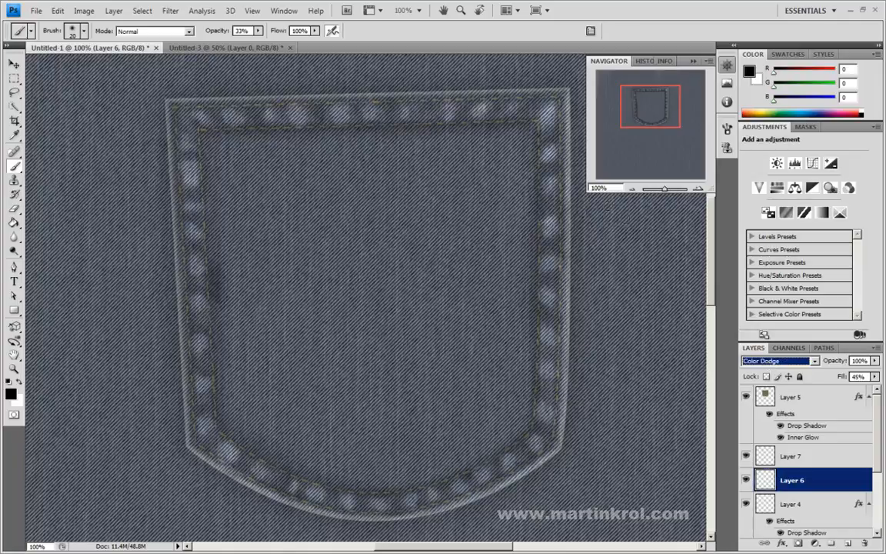
pyautogui.click(874, 376)
pyautogui.moveTo(843, 389)
pyautogui.mouseDown()
pyautogui.moveTo(854, 395)
pyautogui.moveTo(844, 393)
pyautogui.mouseUp()
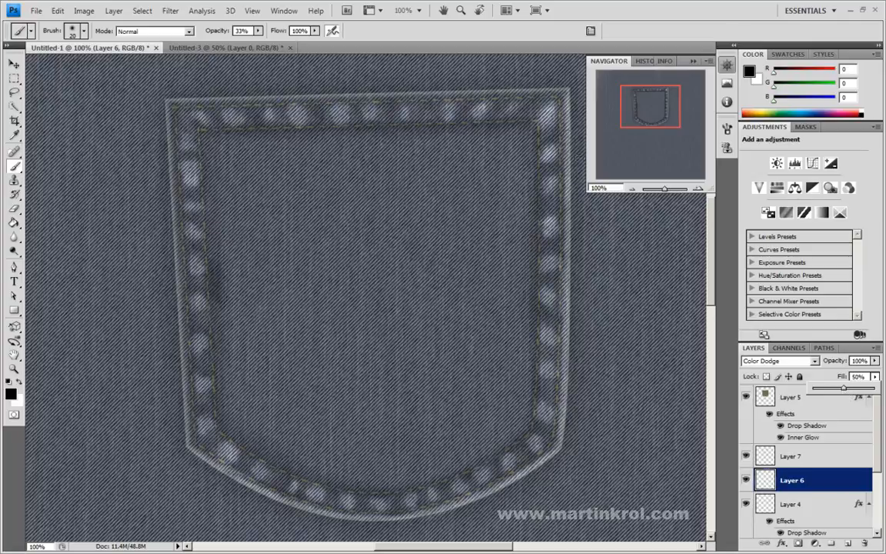
pyautogui.click(630, 189)
pyautogui.click(629, 189)
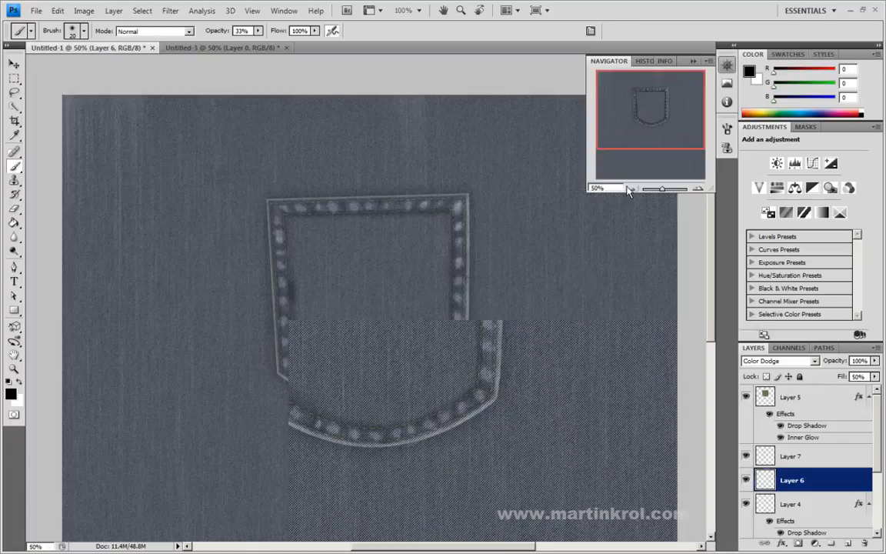
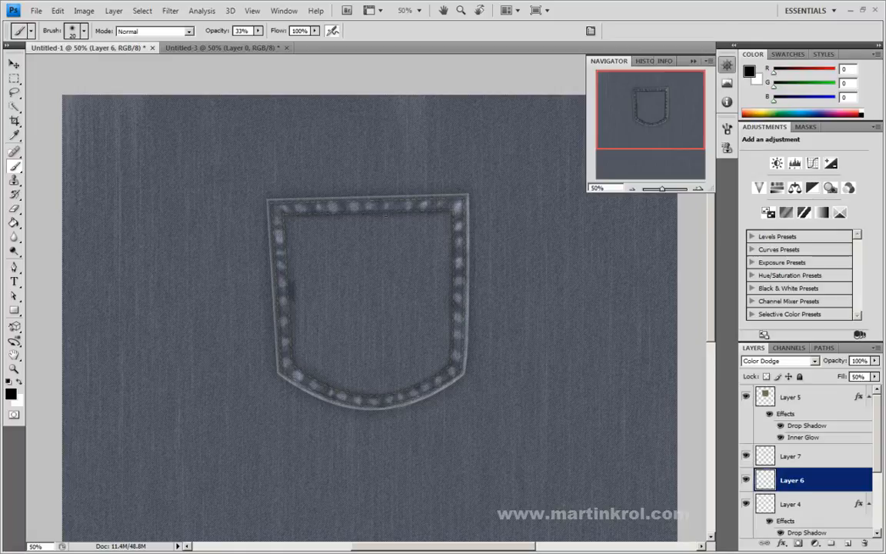
# Step: Add a new layer between Layer 7 and Layer 5 and fill it with black
pyautogui.moveTo(640, 130); pyautogui.dragTo(638, 135)
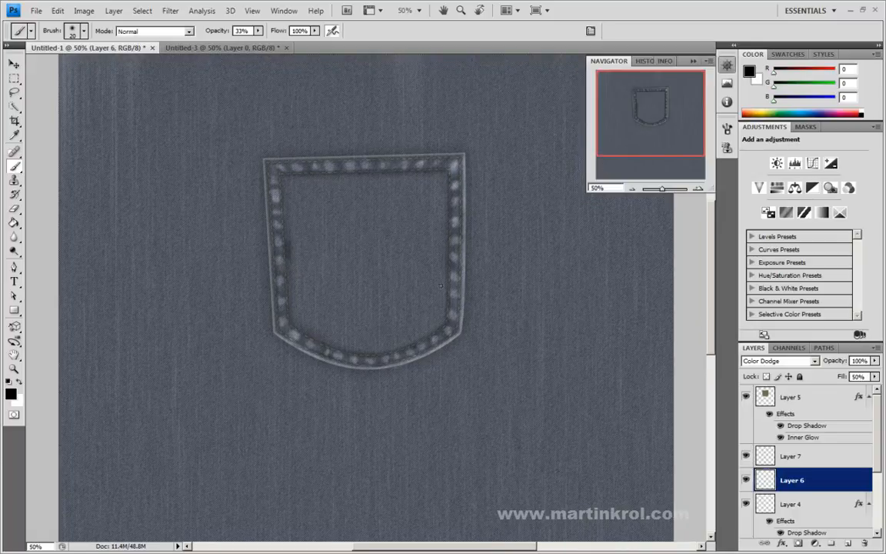
pyautogui.click(849, 546)
pyautogui.moveTo(792, 480); pyautogui.dragTo(780, 448)
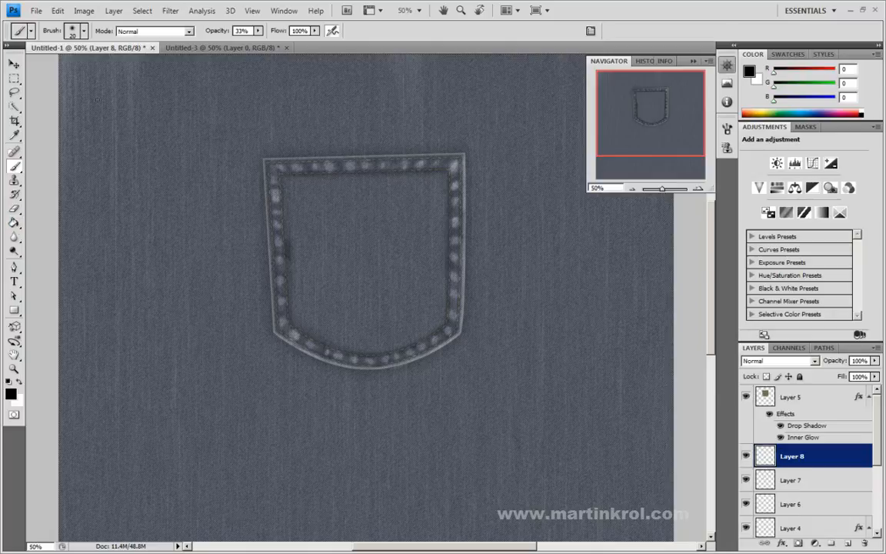
pyautogui.click(20, 221)
pyautogui.click(367, 245)
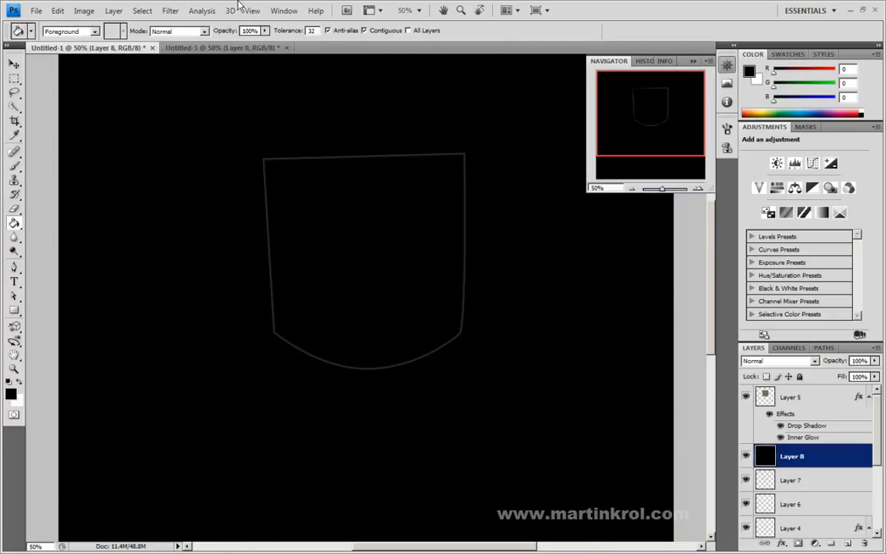
# Step: Render black and white Clouds on Layer 8
pyautogui.click(194, 12)
pyautogui.moveTo(165, 10)
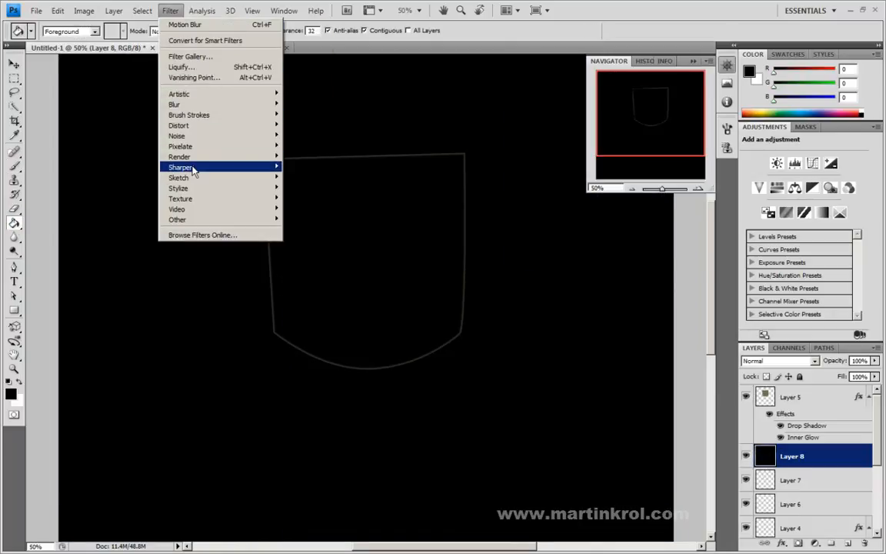
pyautogui.moveTo(191, 157)
pyautogui.click(304, 156)
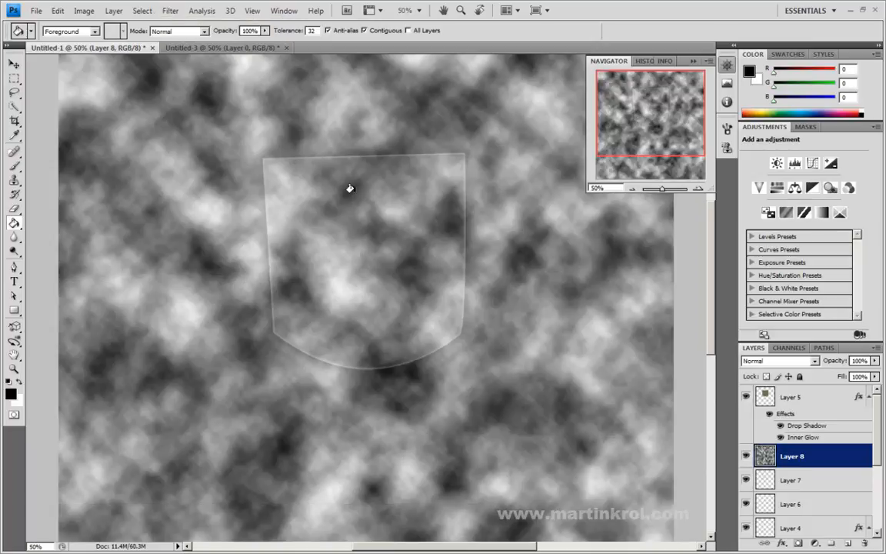
# Step: Try Multiply and Darker Color on the Layer 8 clouds, then set its blend mode to Linear Burn with 11% fill
pyautogui.click(778, 360)
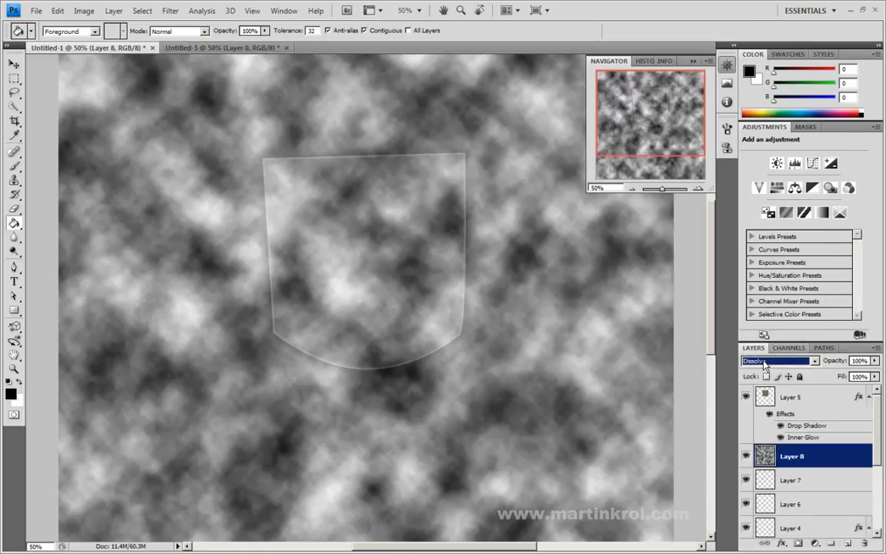
pyautogui.press('Down')
pyautogui.press('Down')
pyautogui.press('Down')
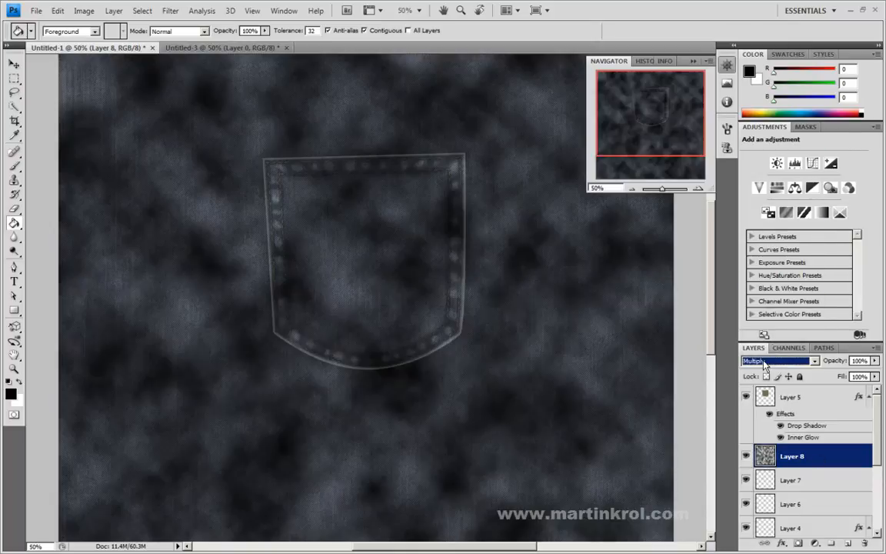
pyautogui.press('Down')
pyautogui.press('Down')
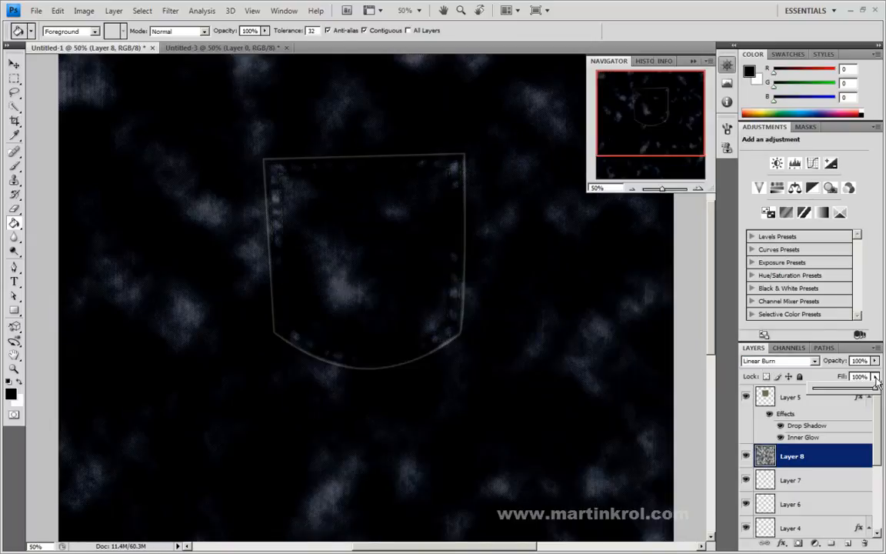
pyautogui.moveTo(874, 376); pyautogui.dragTo(819, 391)
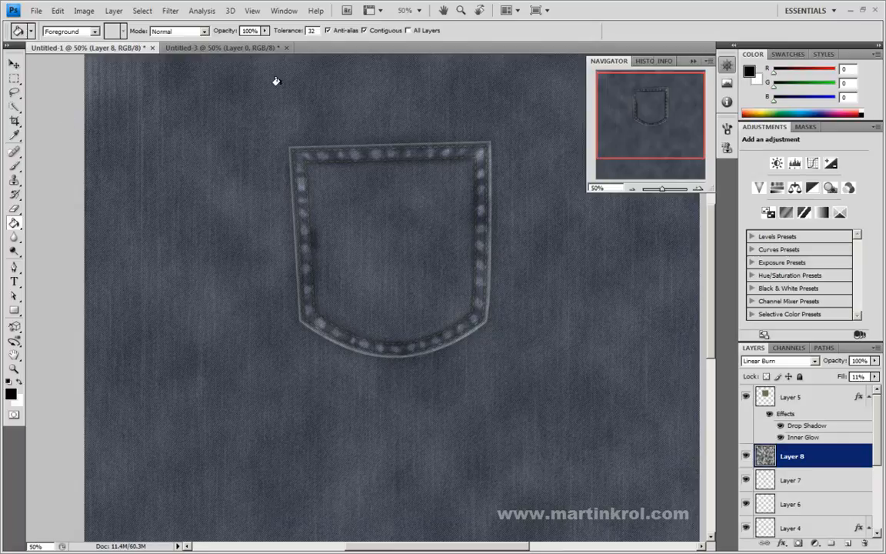
# Step: Reduce the fill of the dark shading on Layer 7 and of the white highlights on Layer 6 to 27% each
pyautogui.moveTo(277, 127); pyautogui.dragTo(283, 145)
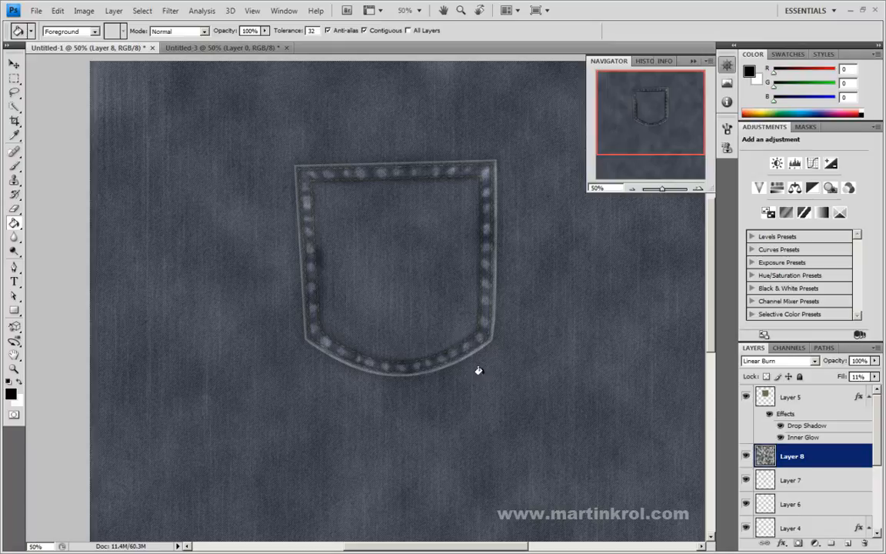
pyautogui.scroll(-2, 875, 442)
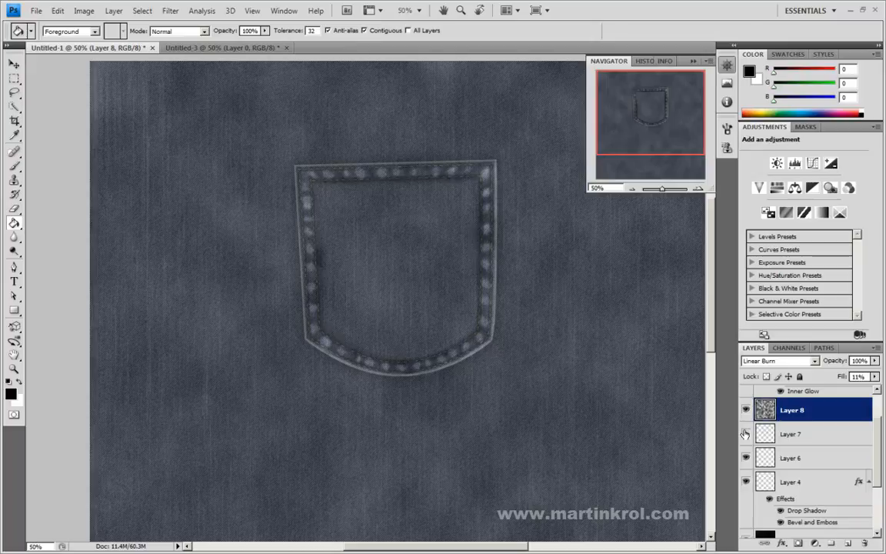
pyautogui.click(810, 435)
pyautogui.click(874, 376)
pyautogui.moveTo(850, 389); pyautogui.dragTo(831, 392)
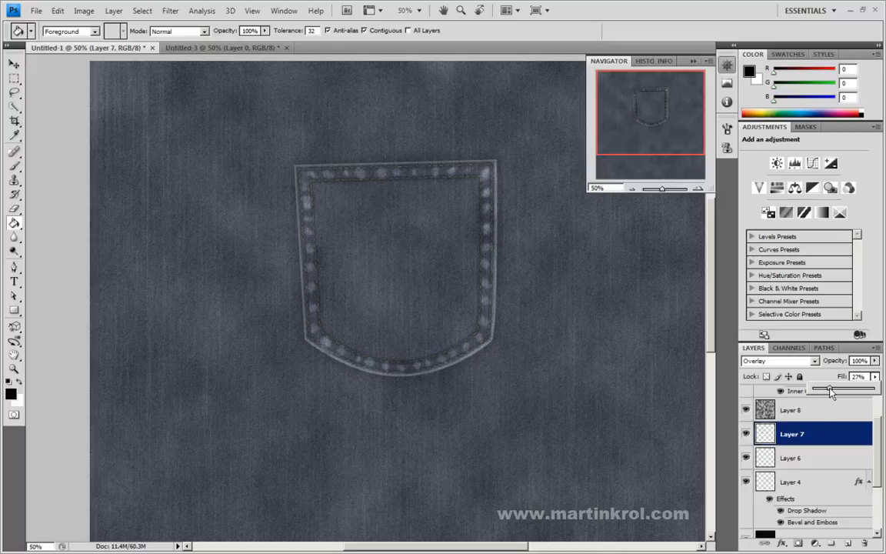
pyautogui.click(807, 452)
pyautogui.click(875, 376)
pyautogui.moveTo(862, 388)
pyautogui.mouseDown()
pyautogui.moveTo(822, 392)
pyautogui.moveTo(829, 396)
pyautogui.mouseUp()
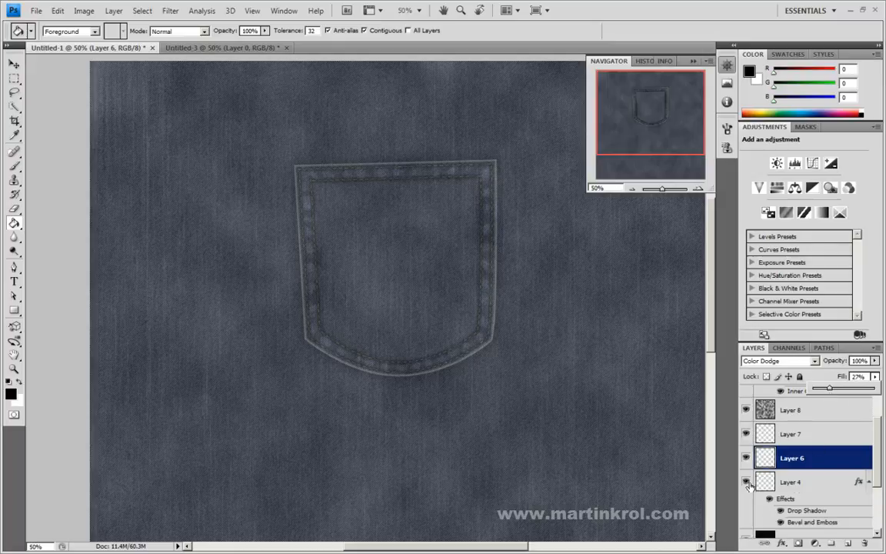
# Step: Toggle the visibility of Layer 5 to compare the pocket, then set its fill to 0%
pyautogui.click(816, 481)
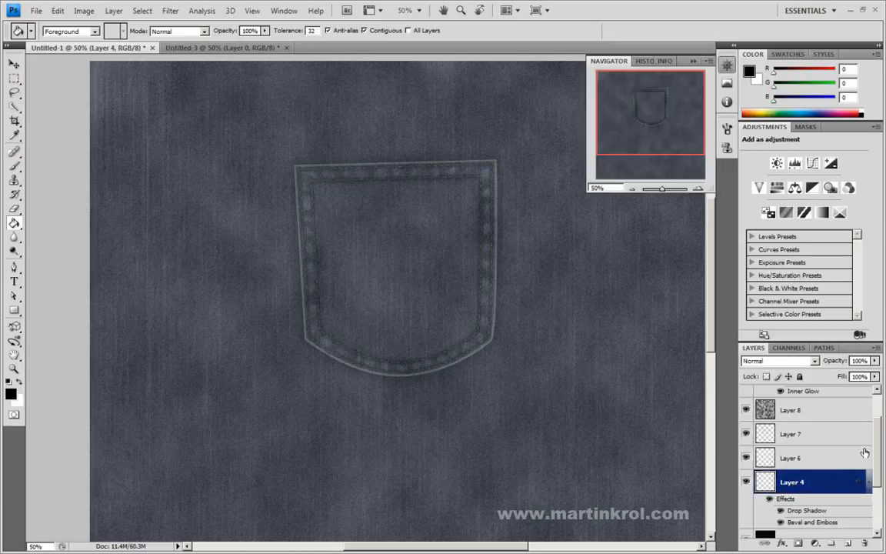
pyautogui.scroll(-2, 858, 460)
pyautogui.scroll(4, 871, 418)
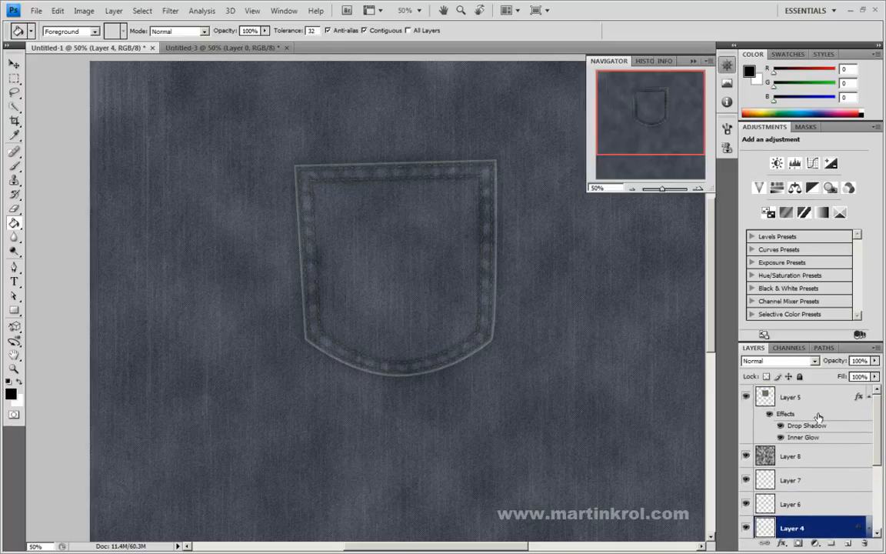
pyautogui.click(745, 396)
pyautogui.click(745, 396)
pyautogui.click(863, 392)
pyautogui.click(875, 376)
pyautogui.moveTo(817, 392); pyautogui.dragTo(810, 393)
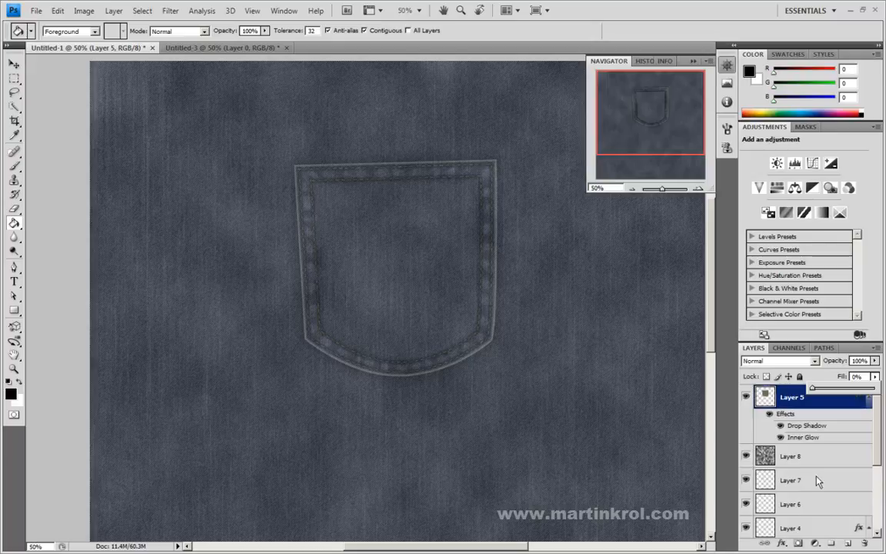
# Step: Add a new layer above Layer 5 and render Clouds on it
pyautogui.click(847, 544)
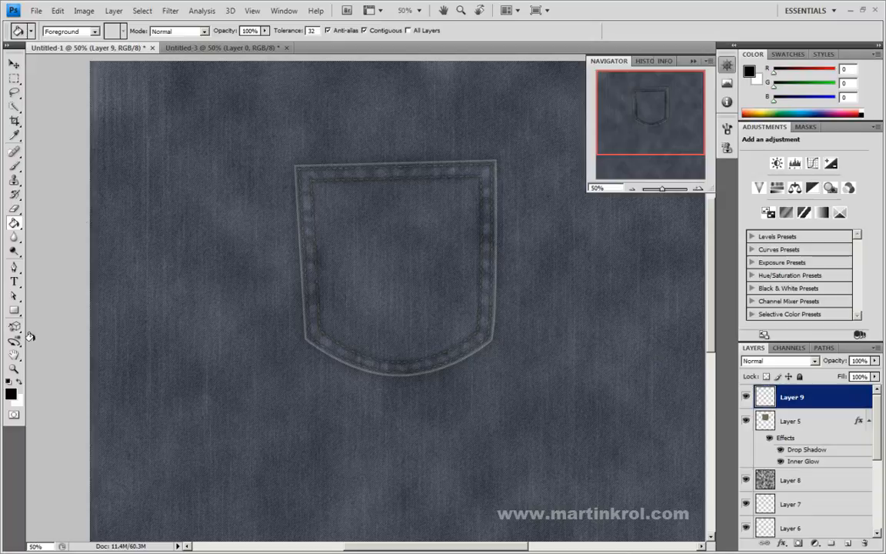
pyautogui.click(170, 10)
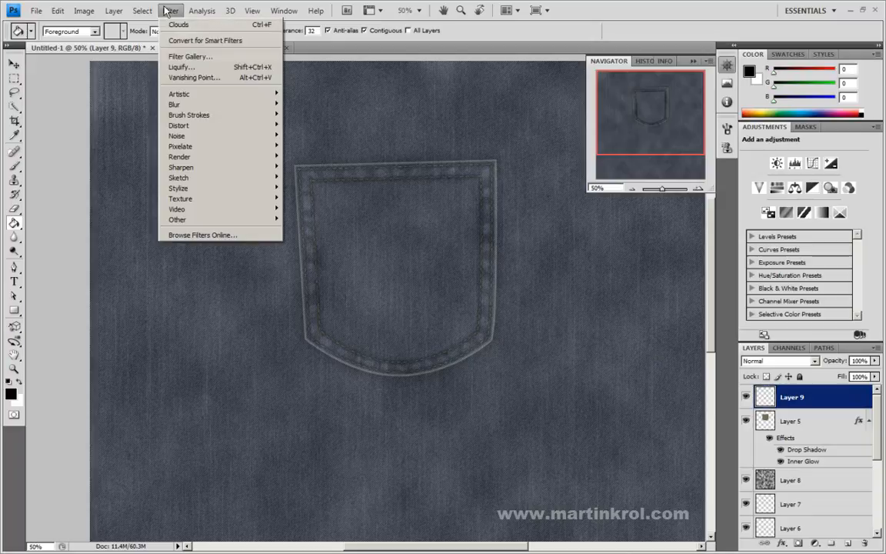
pyautogui.moveTo(188, 156)
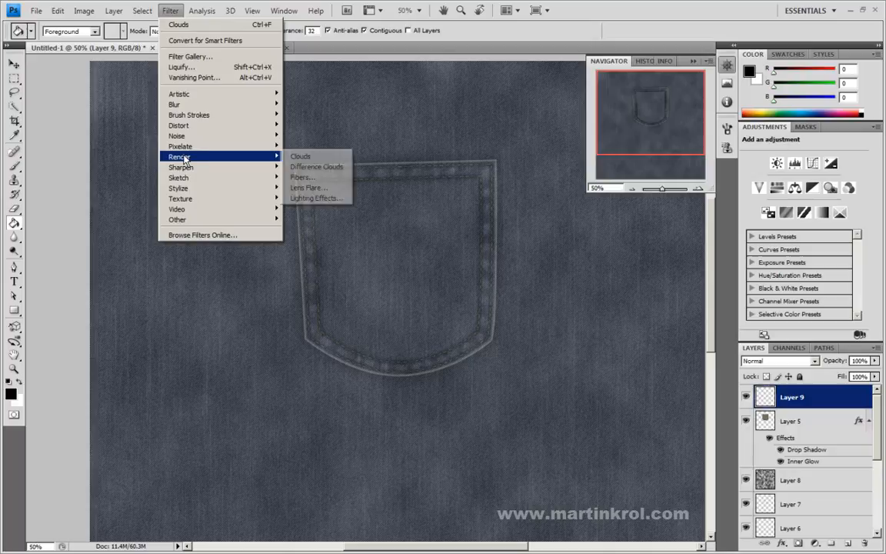
pyautogui.click(304, 157)
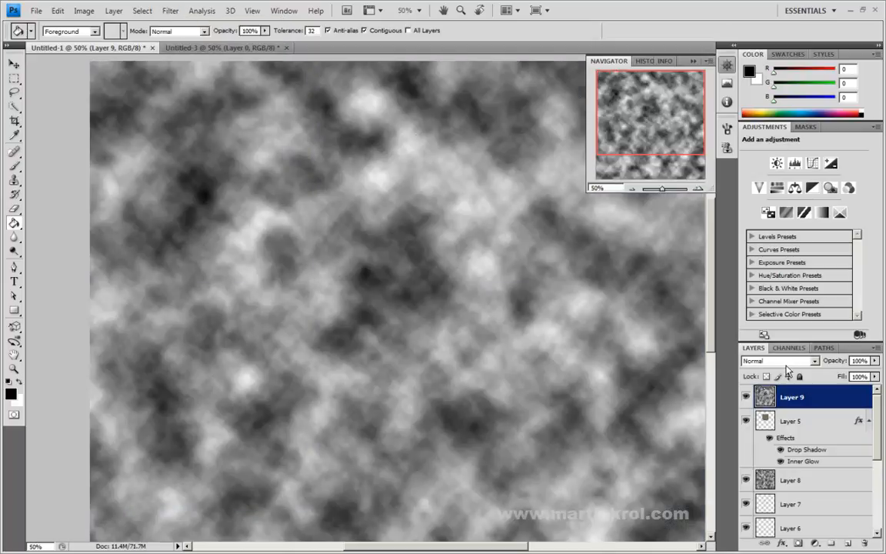
# Step: Lower the fill of the Layer 9 clouds to 13%
pyautogui.click(84, 11)
pyautogui.moveTo(113, 11)
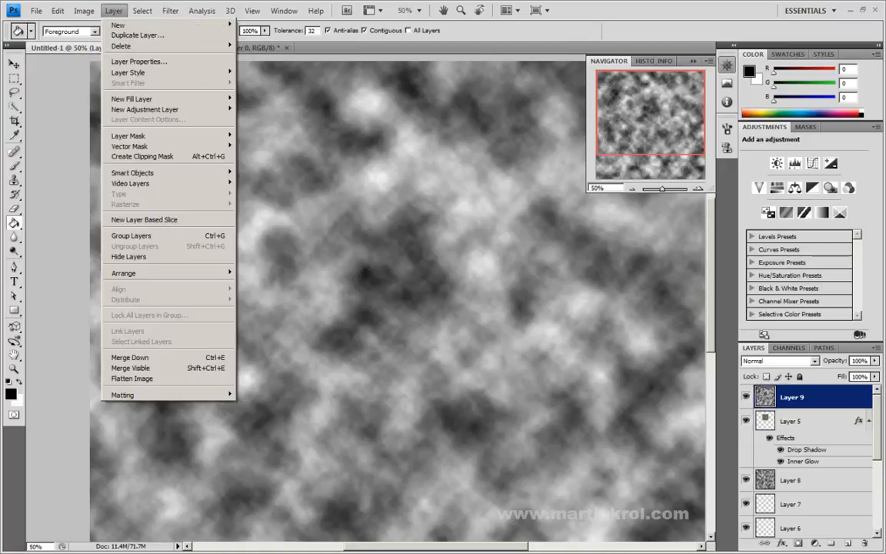
pyautogui.click(875, 381)
pyautogui.click(875, 377)
pyautogui.moveTo(875, 387); pyautogui.dragTo(820, 390)
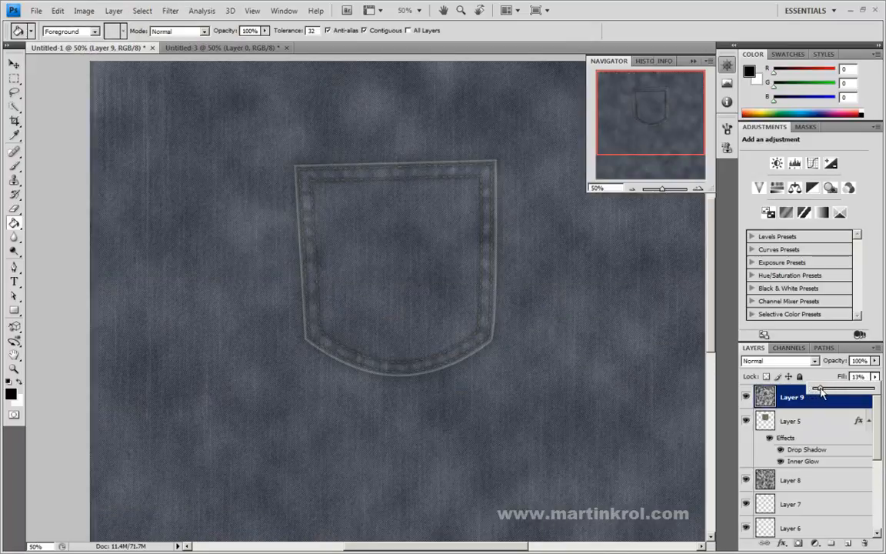
# Step: Start colorizing the Layer 9 clouds with Hue/Saturation, using Hue 67 and Lightness +34
pyautogui.click(84, 11)
pyautogui.moveTo(98, 42)
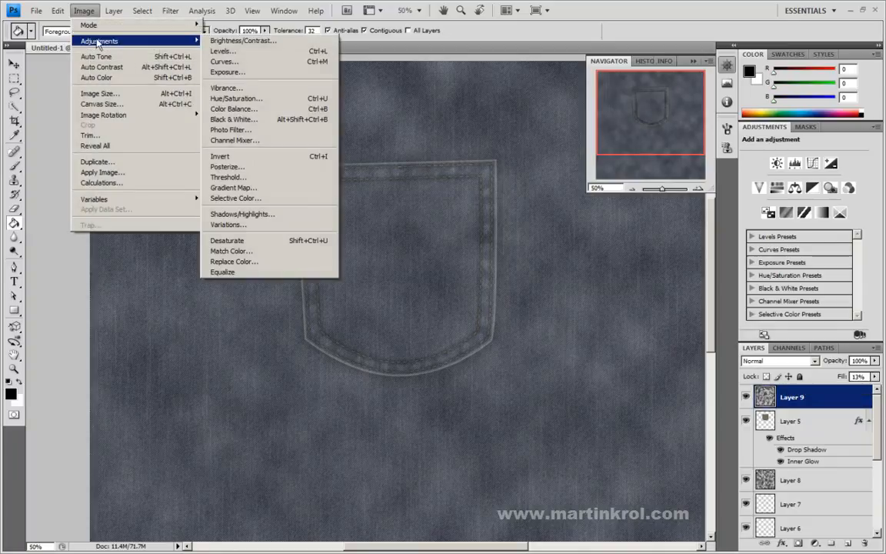
pyautogui.click(232, 98)
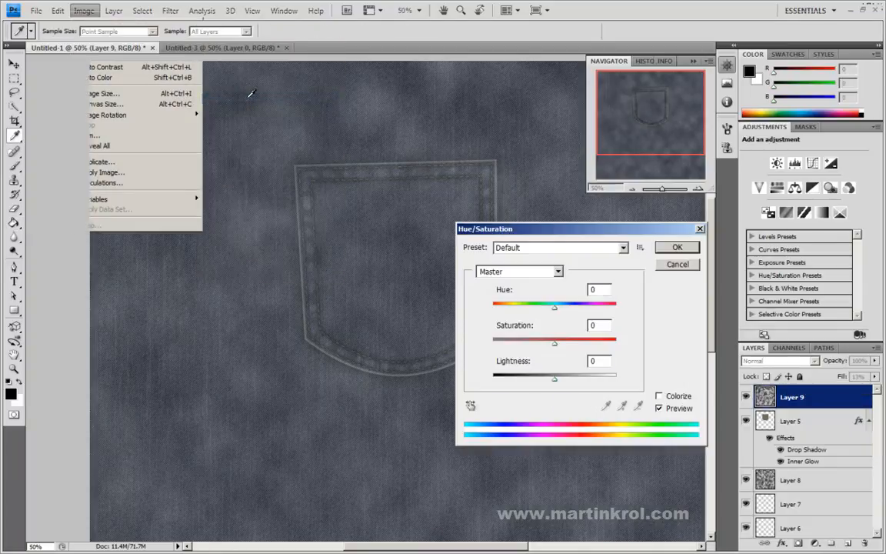
pyautogui.click(666, 401)
pyautogui.moveTo(555, 382); pyautogui.dragTo(575, 381)
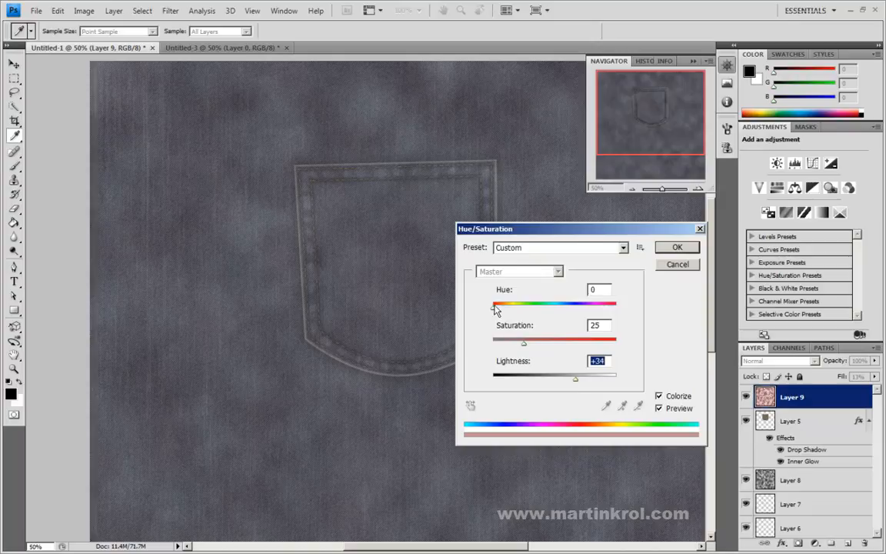
pyautogui.click(521, 309)
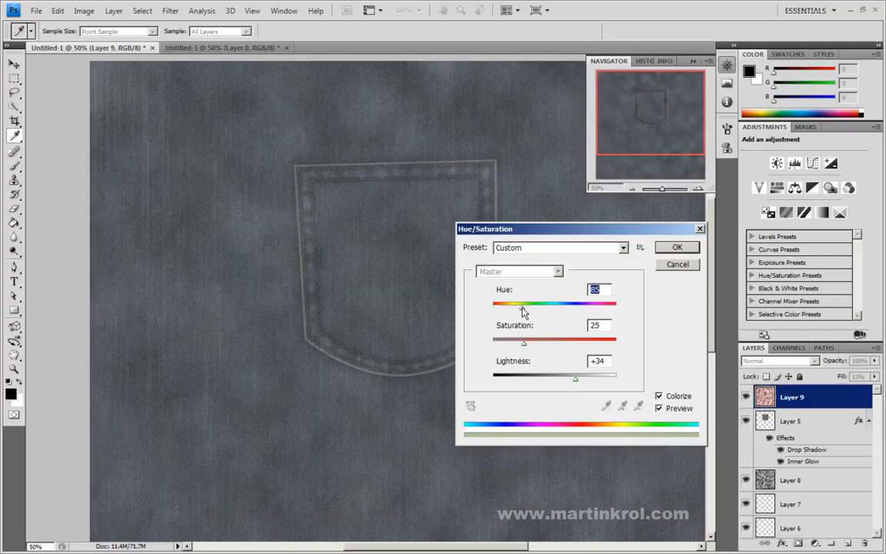
pyautogui.moveTo(518, 307); pyautogui.dragTo(515, 307)
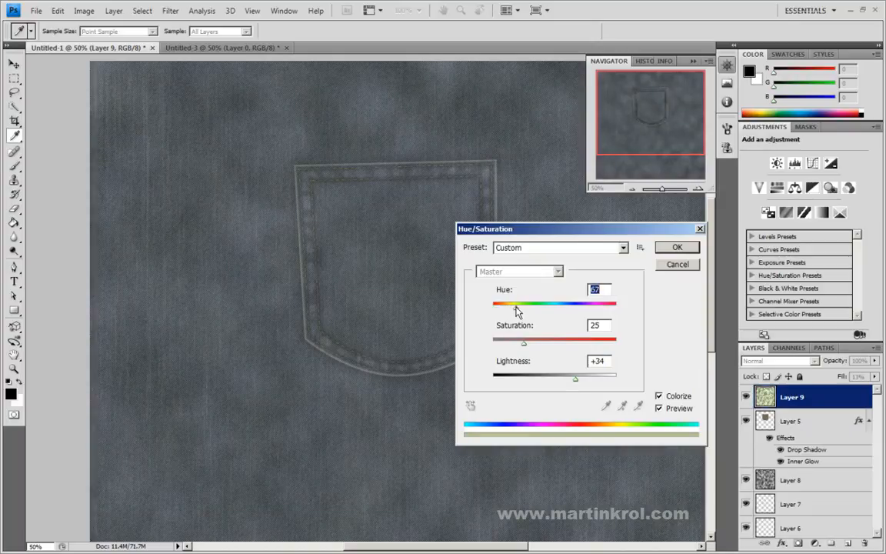
# Step: Refine the colorization to Hue 103, Saturation 16 and Lightness -1, and apply it to Layer 9
pyautogui.moveTo(527, 344); pyautogui.dragTo(524, 345)
pyautogui.moveTo(579, 385)
pyautogui.mouseDown()
pyautogui.moveTo(565, 381)
pyautogui.moveTo(575, 383)
pyautogui.mouseUp()
pyautogui.moveTo(514, 307); pyautogui.dragTo(524, 308)
pyautogui.moveTo(520, 347); pyautogui.dragTo(522, 347)
pyautogui.moveTo(525, 308); pyautogui.dragTo(527, 311)
pyautogui.moveTo(520, 344); pyautogui.dragTo(517, 345)
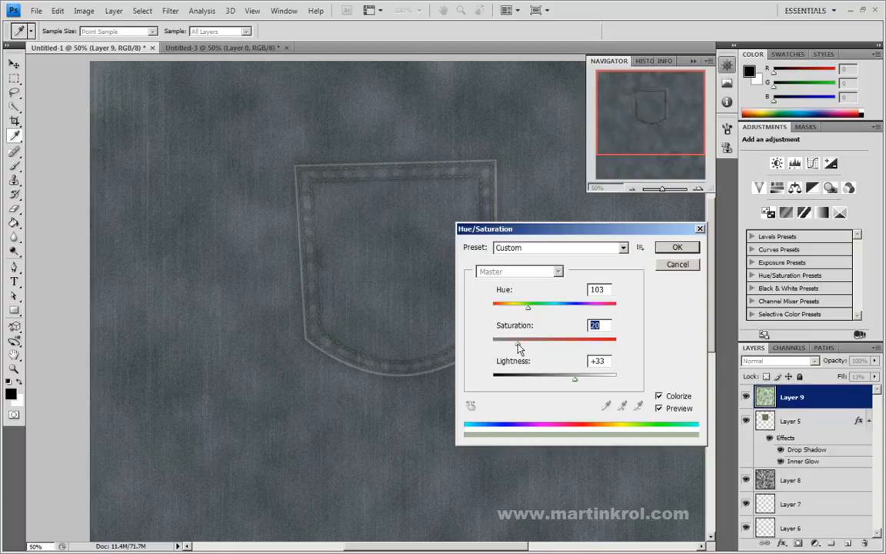
pyautogui.moveTo(574, 377); pyautogui.dragTo(554, 380)
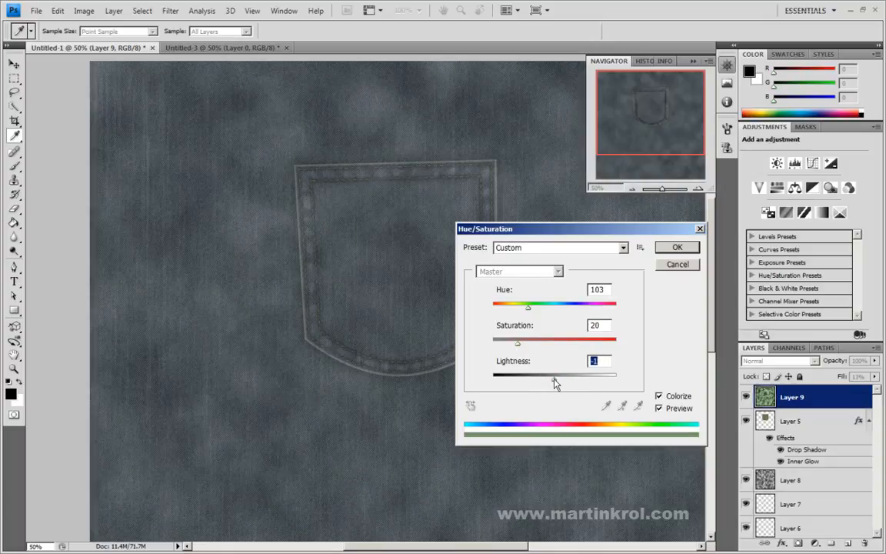
pyautogui.moveTo(518, 341); pyautogui.dragTo(514, 347)
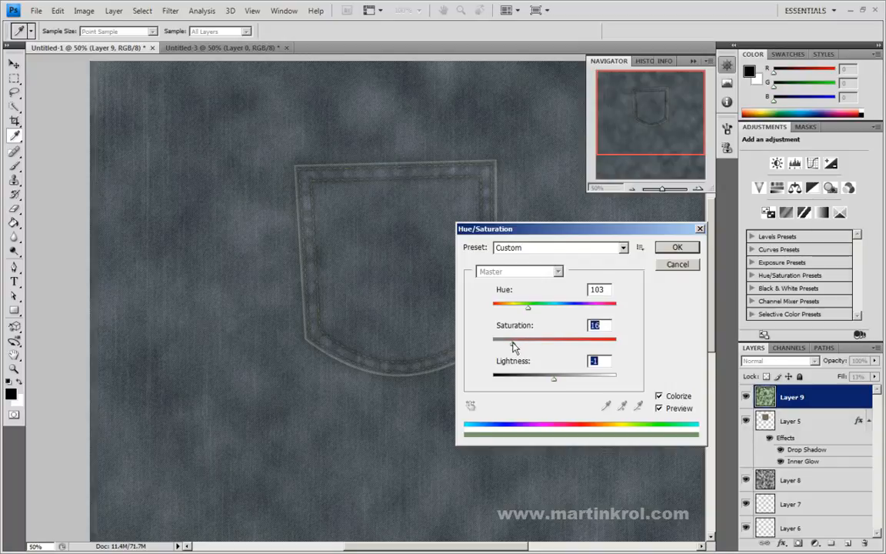
pyautogui.click(676, 247)
# Step: Raise the fill of the Layer 9 clouds to 100%
pyautogui.click(77, 11)
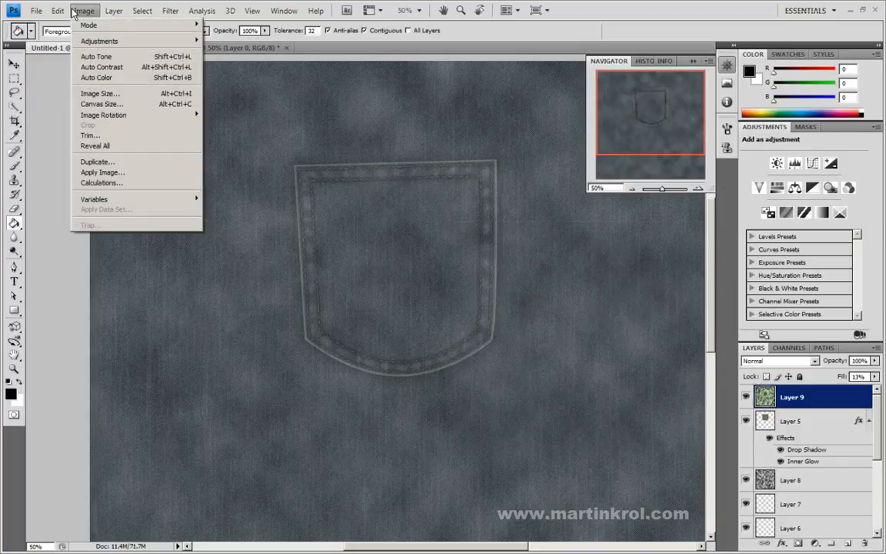
pyautogui.moveTo(116, 41)
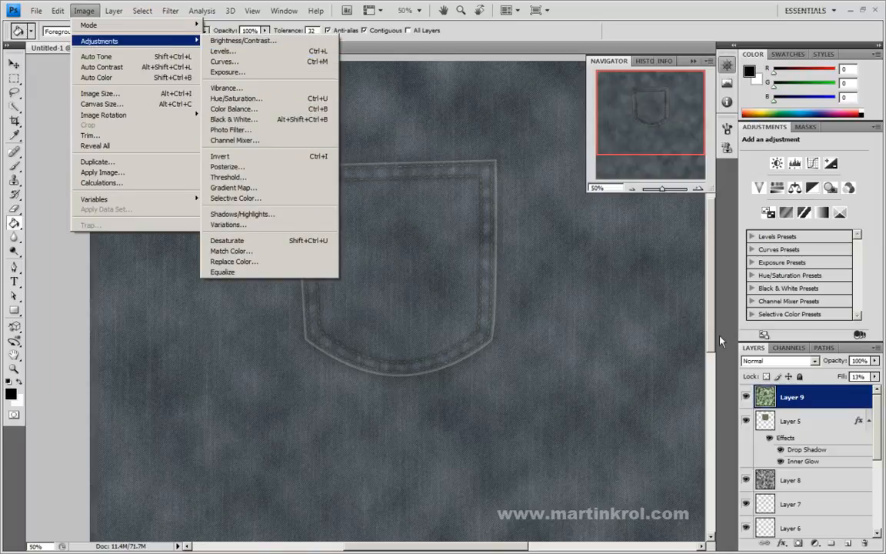
pyautogui.click(840, 403)
pyautogui.click(875, 376)
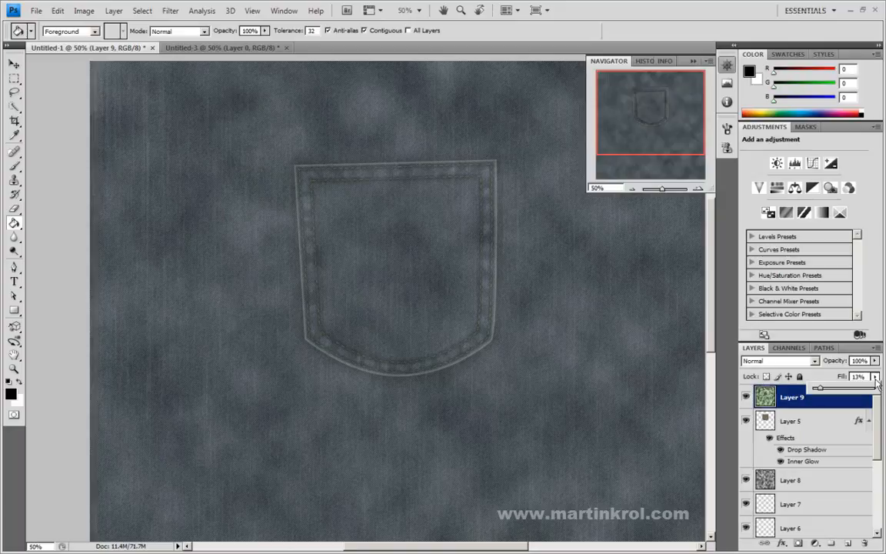
pyautogui.moveTo(841, 393); pyautogui.dragTo(874, 388)
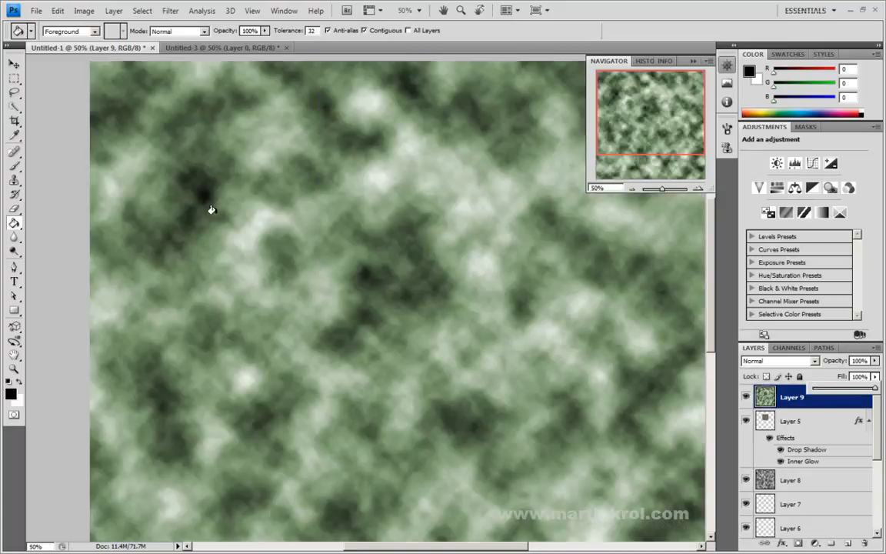
# Step: Start a Levels adjustment on Layer 9 and narrow the output levels to 78 and 186
pyautogui.click(85, 11)
pyautogui.moveTo(89, 42)
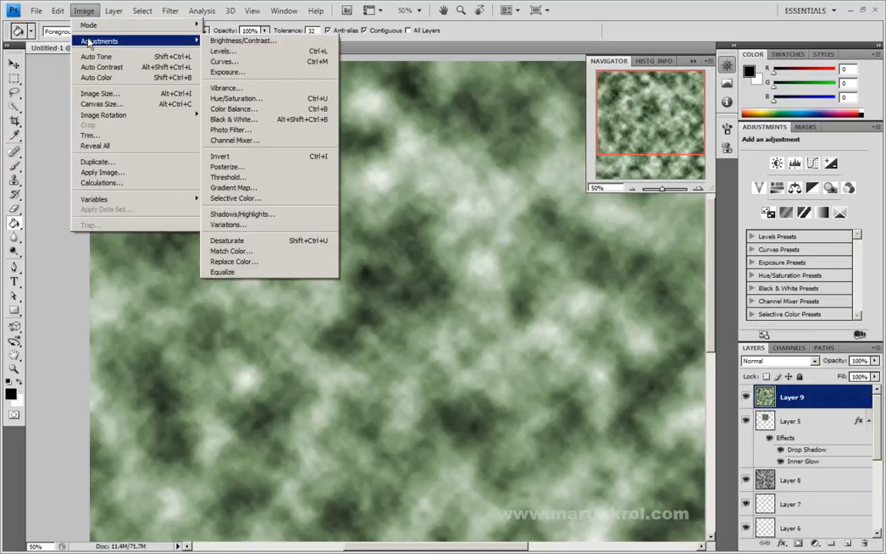
pyautogui.click(220, 51)
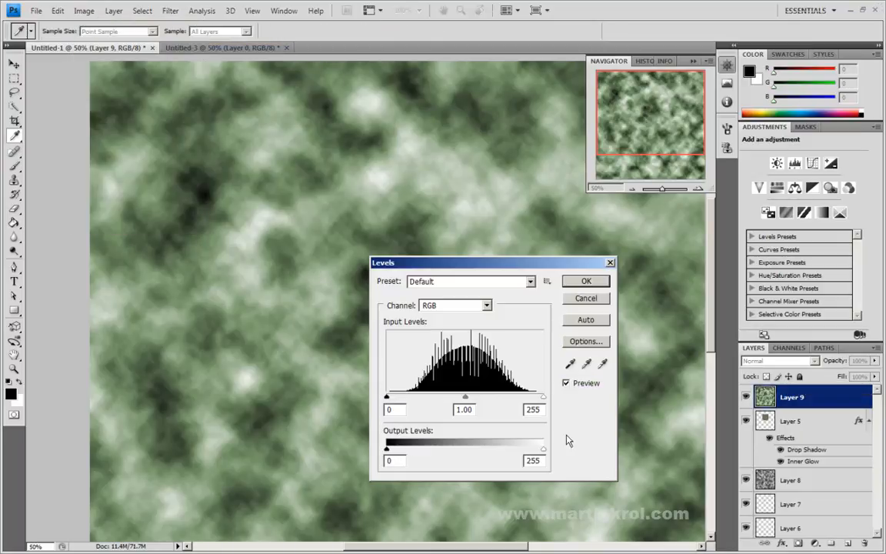
pyautogui.moveTo(543, 449); pyautogui.dragTo(479, 453)
pyautogui.moveTo(388, 450); pyautogui.dragTo(426, 454)
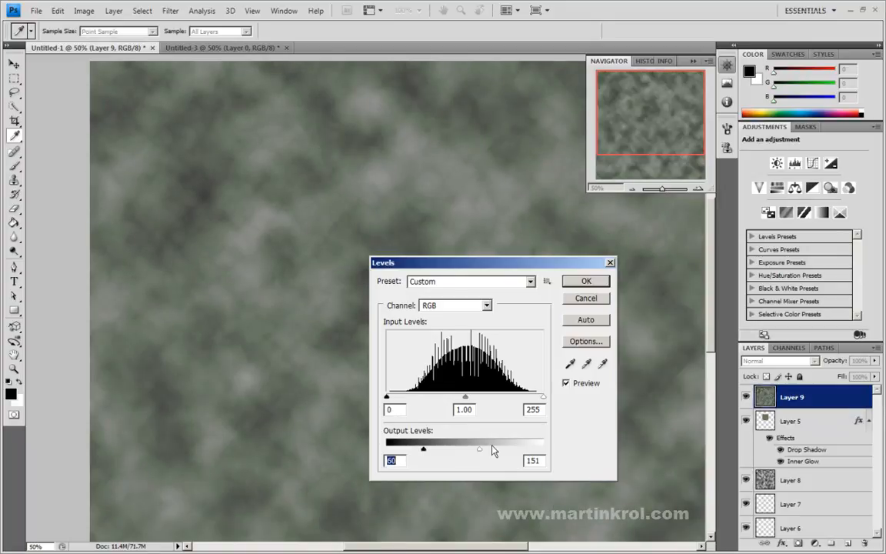
pyautogui.moveTo(480, 451); pyautogui.dragTo(501, 452)
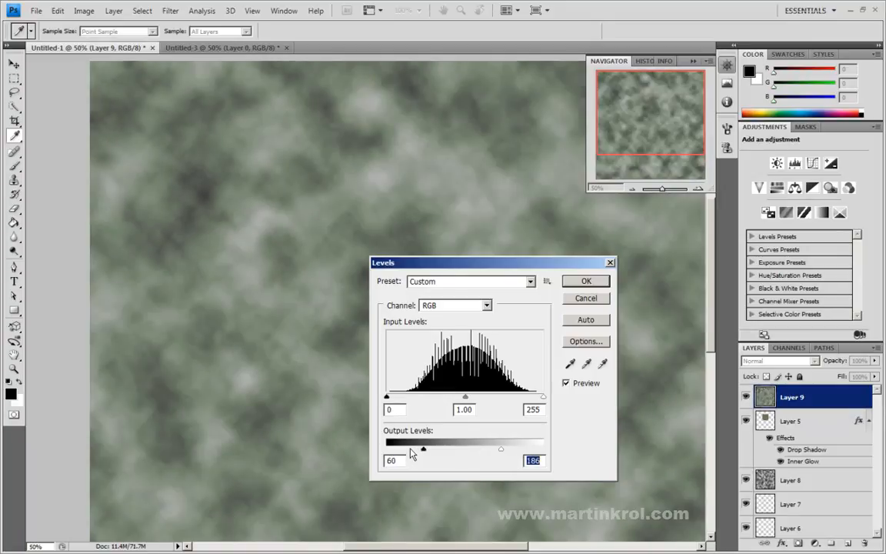
pyautogui.moveTo(427, 455)
pyautogui.mouseDown()
pyautogui.moveTo(455, 455)
pyautogui.moveTo(436, 455)
pyautogui.mouseUp()
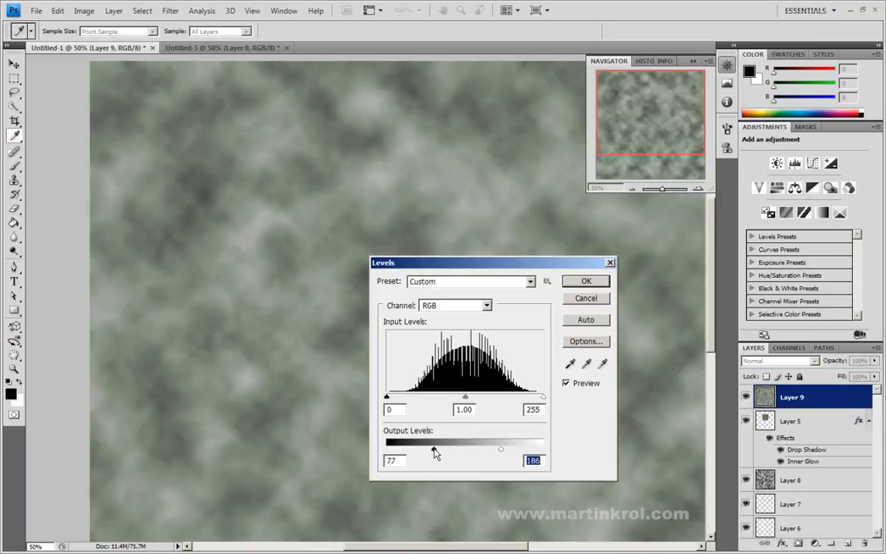
# Step: Set the Levels midtone input to 1.72 and apply the adjustment to Layer 9
pyautogui.moveTo(465, 397); pyautogui.dragTo(435, 397)
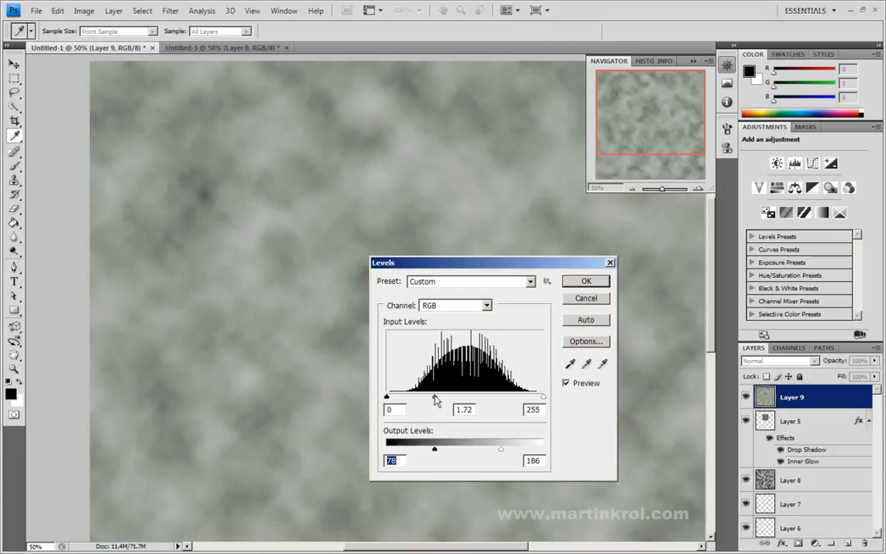
pyautogui.press('Tab')
pyautogui.click(597, 280)
pyautogui.press('g')
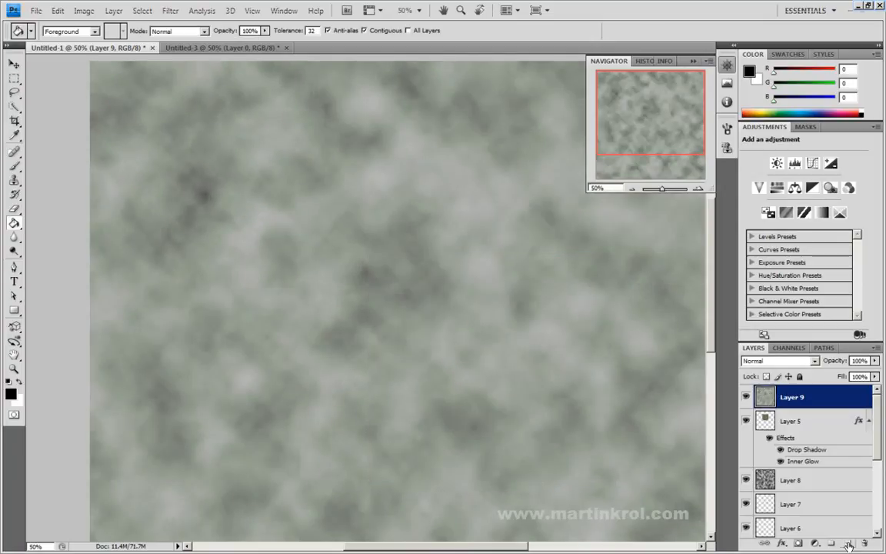
# Step: Add a new layer above Layer 9 and fill it with a grey-green sampled from the clouds, RGB 138, 147, 134
pyautogui.click(848, 543)
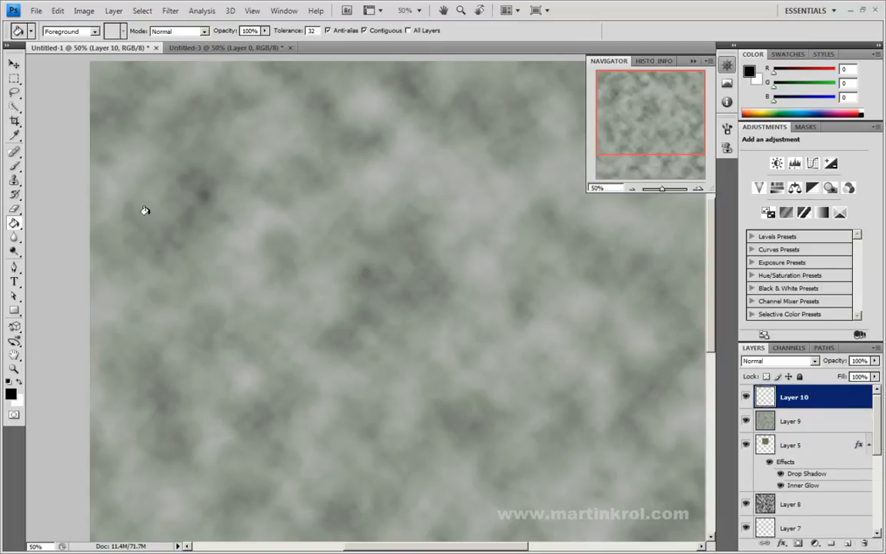
pyautogui.keyDown('alt'); pyautogui.click(260, 178); pyautogui.keyUp('alt')
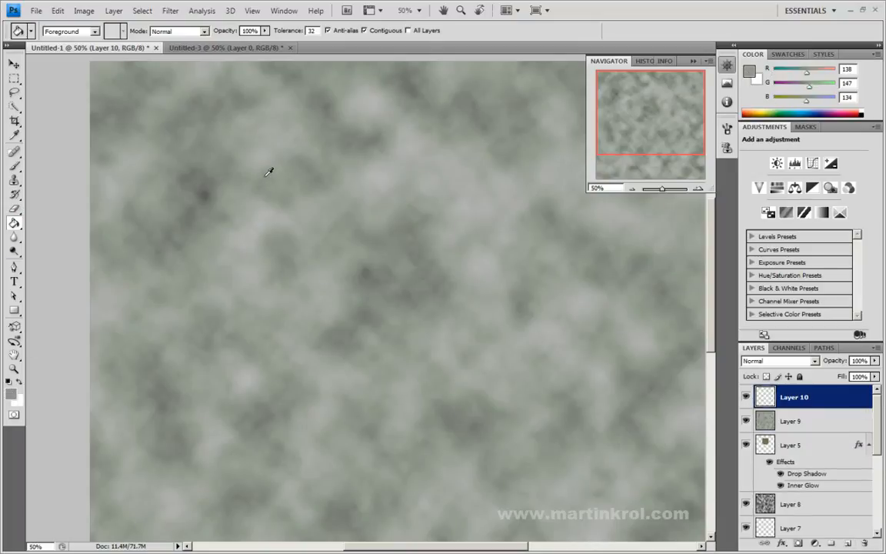
pyautogui.click(294, 197)
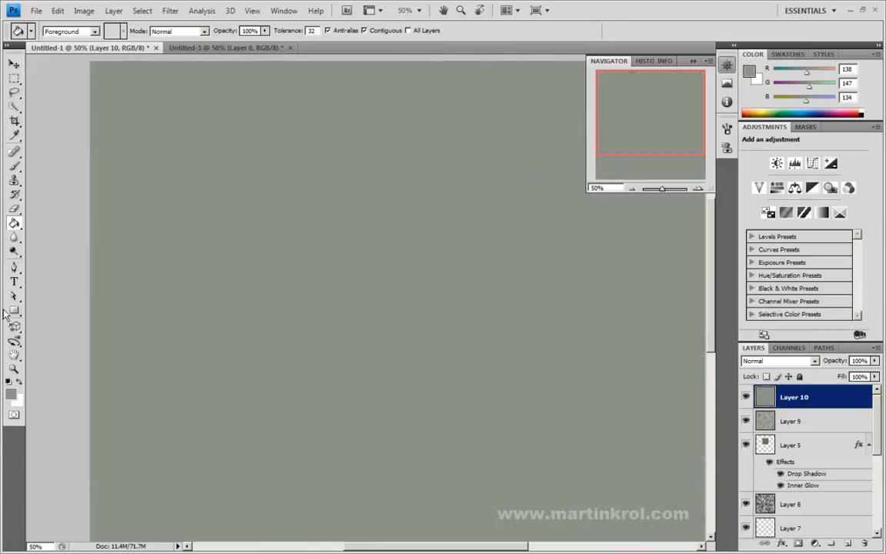
# Step: Change the foreground colour to a stronger green, RGB 127, 160, 112, and refill Layer 10 with it
pyautogui.click(10, 392)
pyautogui.moveTo(306, 202); pyautogui.dragTo(331, 193)
pyautogui.click(548, 128)
pyautogui.click(308, 211)
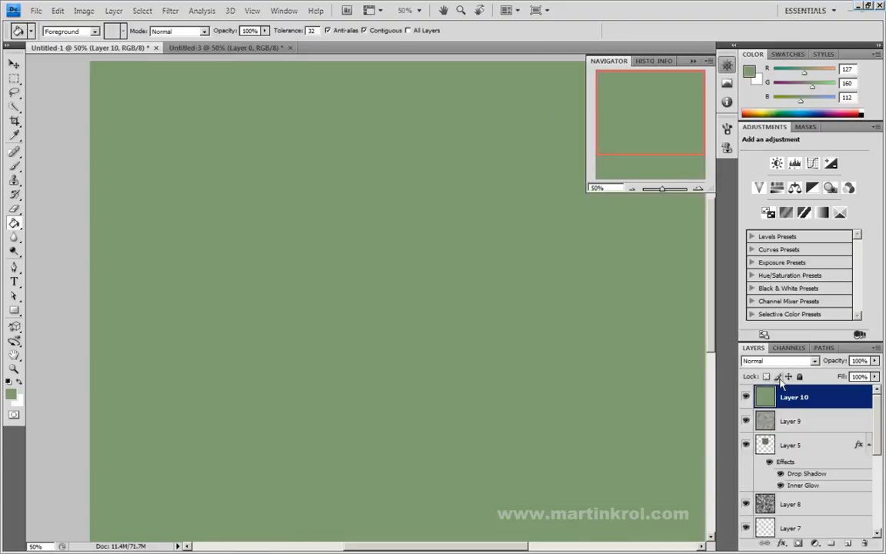
# Step: Reduce the fill of Layer 10 to 38% and set its blend mode to Linear Burn
pyautogui.click(875, 377)
pyautogui.moveTo(874, 386); pyautogui.dragTo(833, 388)
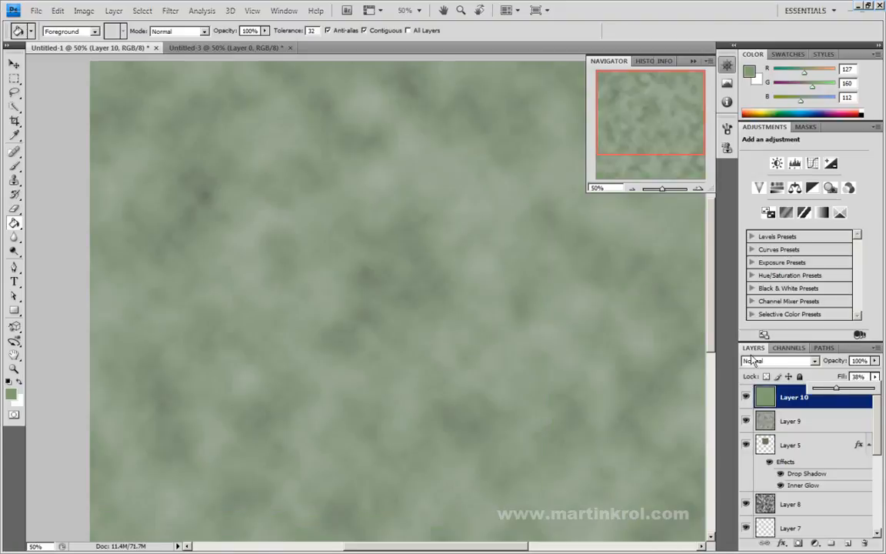
pyautogui.click(752, 359)
pyautogui.click(758, 361)
pyautogui.click(758, 361)
pyautogui.press('Down')
pyautogui.press('Down')
pyautogui.press('Down')
pyautogui.press('Down')
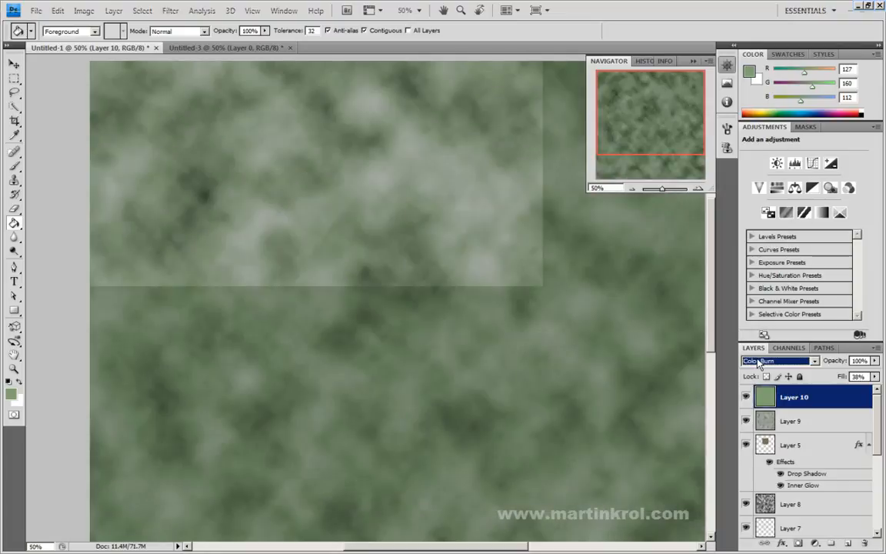
pyautogui.press('Down')
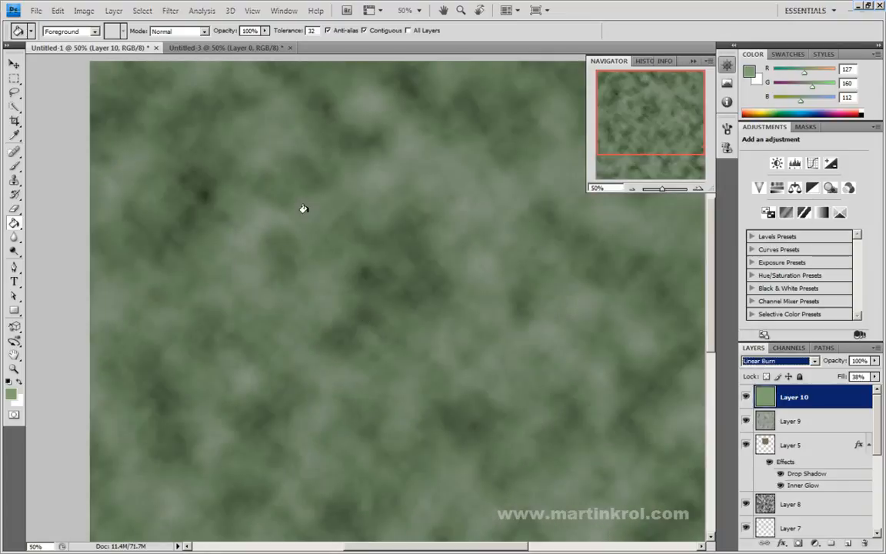
# Step: Lower the fill of Layer 9 to 18% and the fill of Layer 10 to 6%
pyautogui.click(812, 421)
pyautogui.click(874, 376)
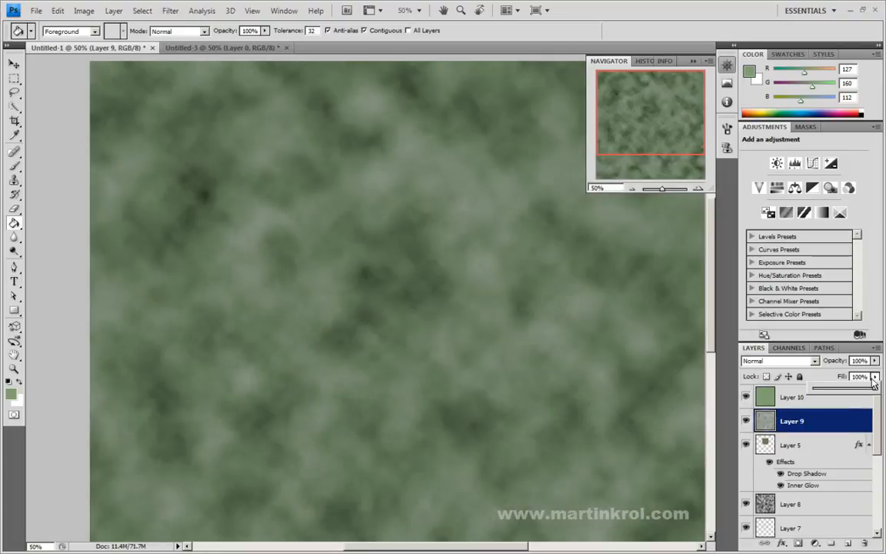
pyautogui.moveTo(837, 389); pyautogui.dragTo(817, 392)
pyautogui.click(793, 402)
pyautogui.click(875, 376)
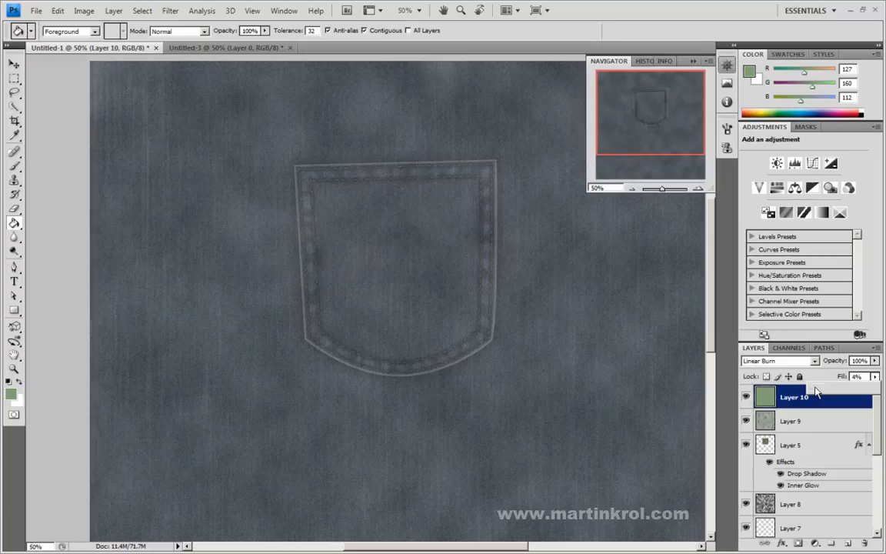
# Step: Set the fill of Layer 9 to 26%
pyautogui.click(815, 422)
pyautogui.click(875, 376)
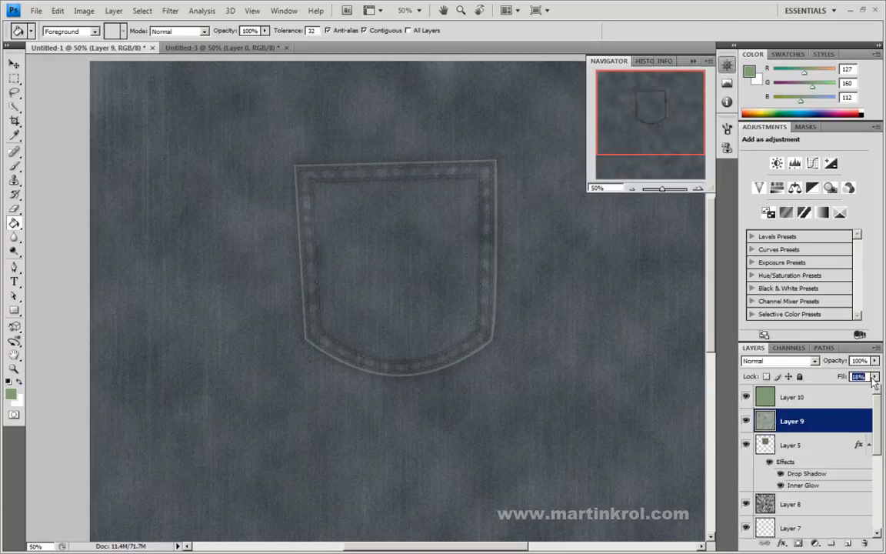
pyautogui.moveTo(822, 388); pyautogui.dragTo(829, 392)
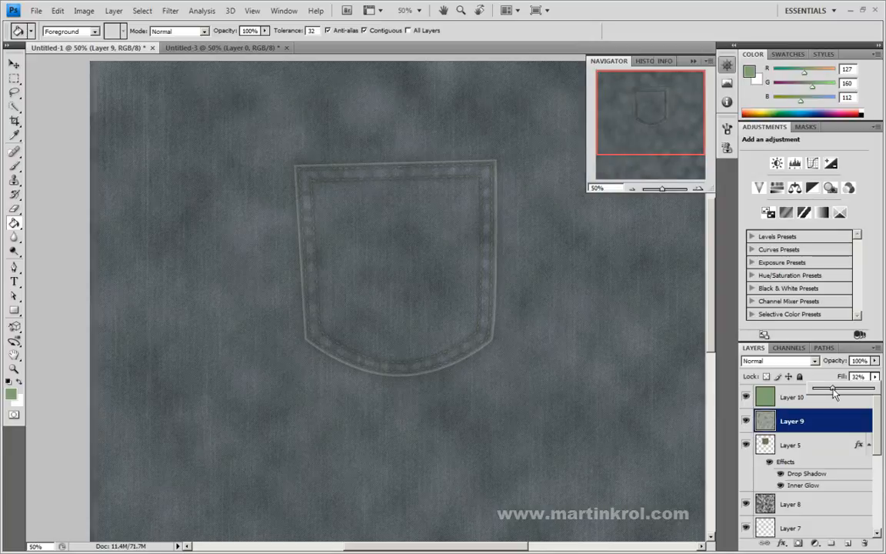
pyautogui.moveTo(830, 389); pyautogui.dragTo(829, 390)
# Step: Try different blend modes on the Layer 9 clouds and settle on Linear Light
pyautogui.click(767, 363)
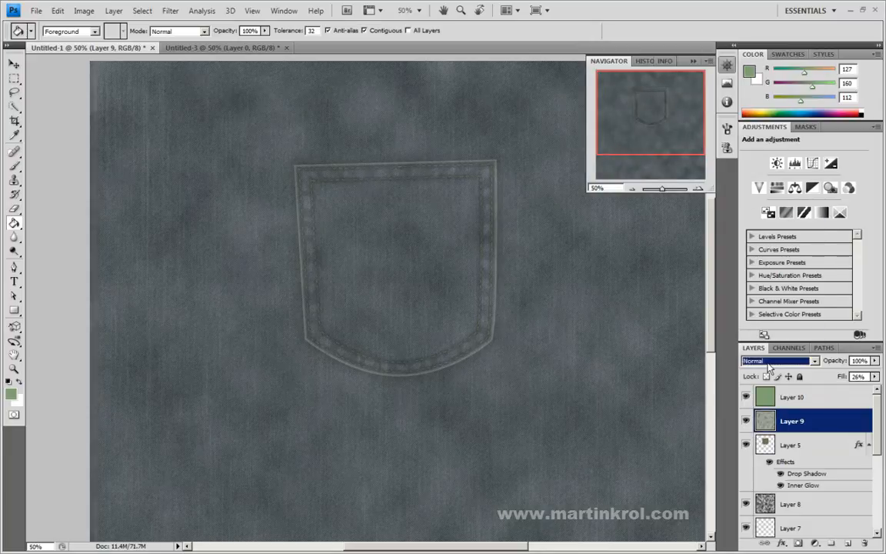
pyautogui.scroll(-4, 747, 363)
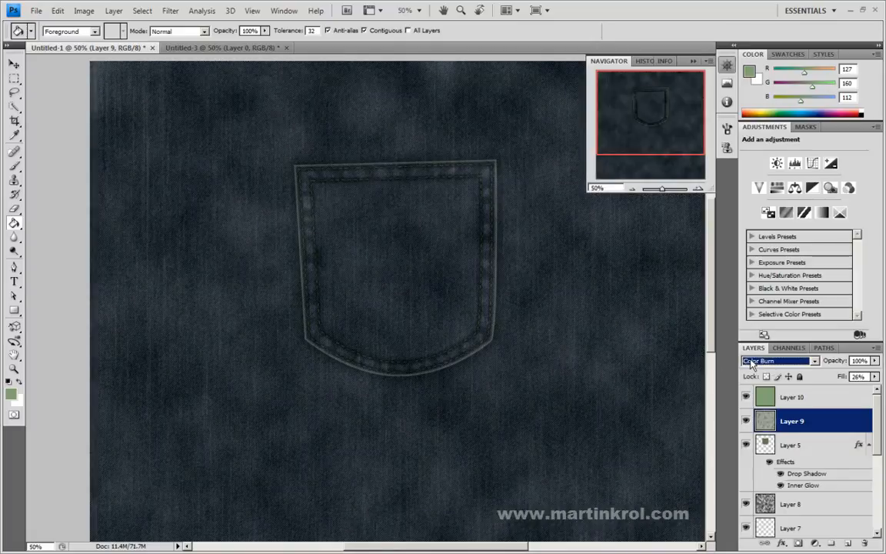
pyautogui.scroll(-5, 752, 364)
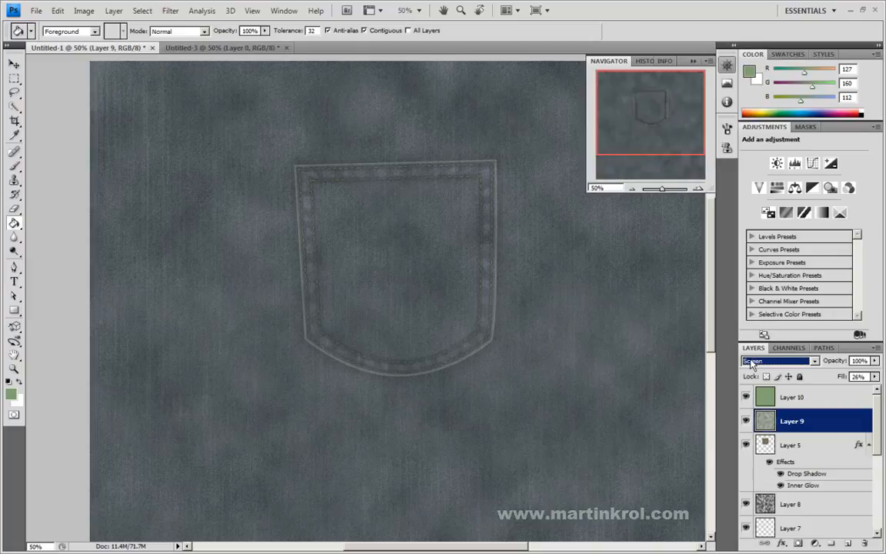
pyautogui.scroll(-4, 751, 365)
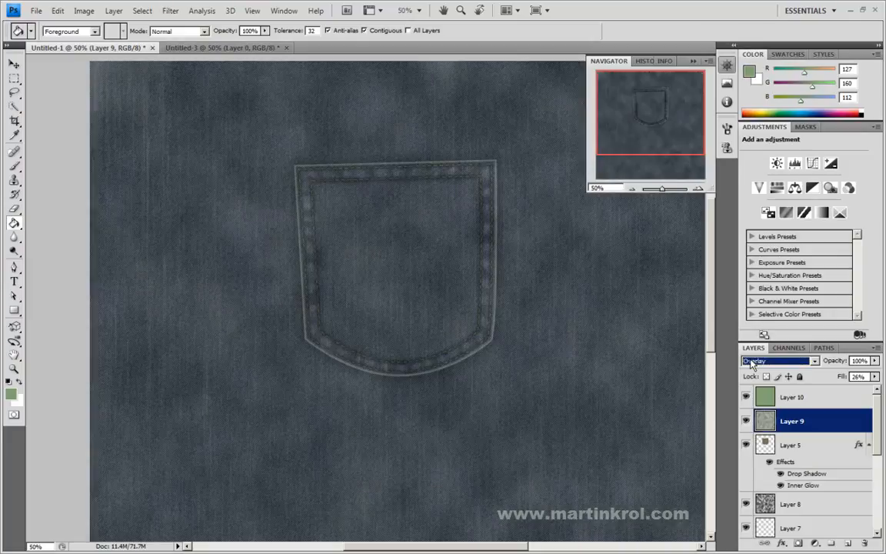
pyautogui.scroll(-2, 751, 364)
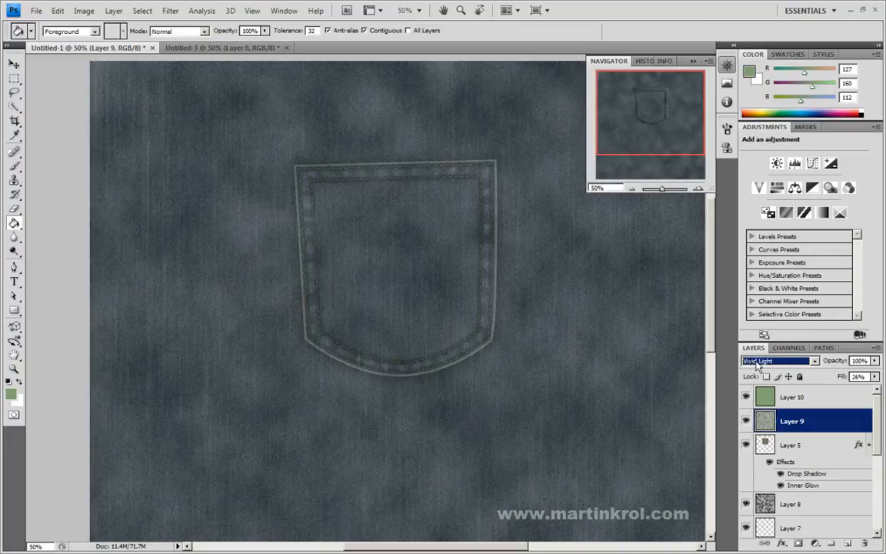
pyautogui.scroll(-1, 756, 365)
pyautogui.scroll(1, 761, 367)
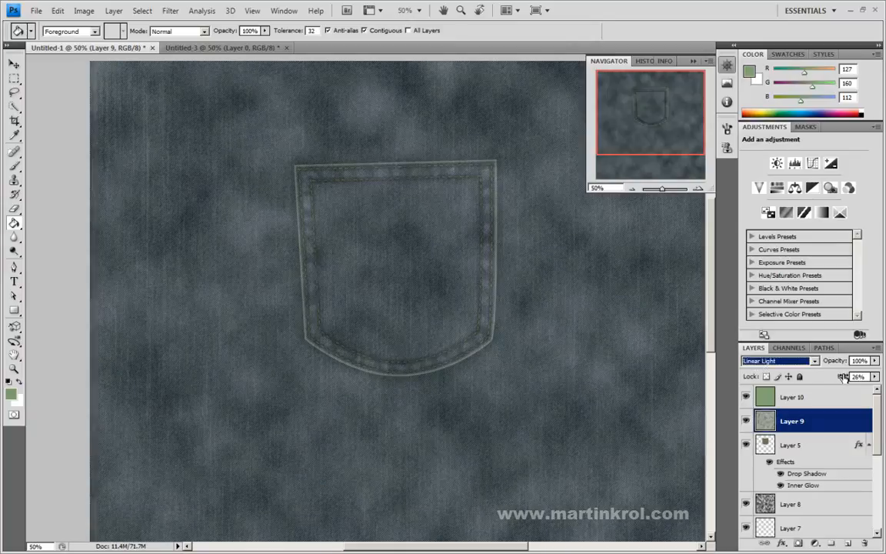
# Step: Set the fill of Layer 9 to 15% and the fill of Layer 10 to 8%
pyautogui.click(874, 376)
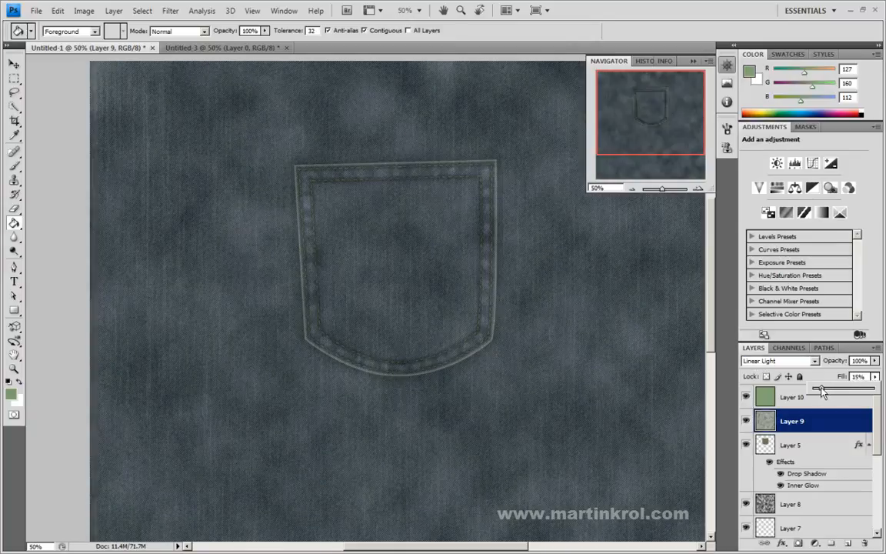
pyautogui.moveTo(817, 390); pyautogui.dragTo(820, 391)
pyautogui.click(818, 396)
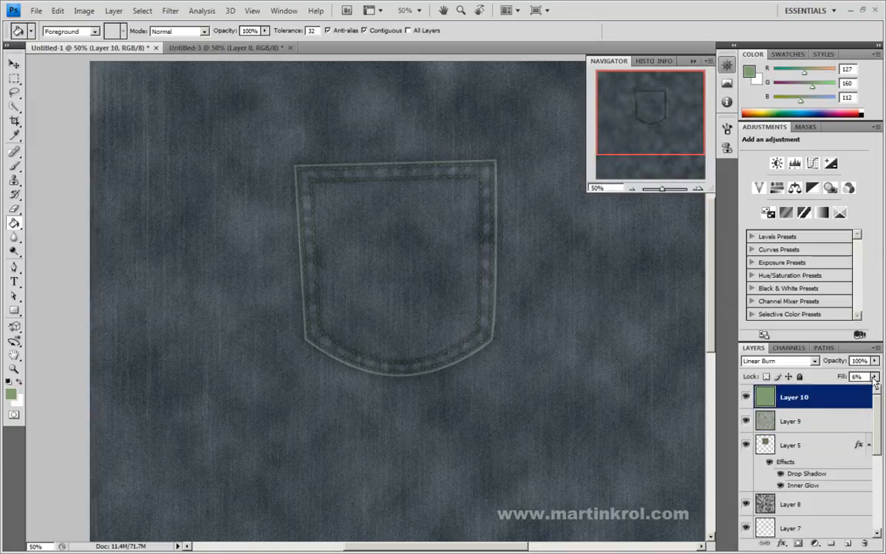
pyautogui.moveTo(815, 391); pyautogui.dragTo(818, 391)
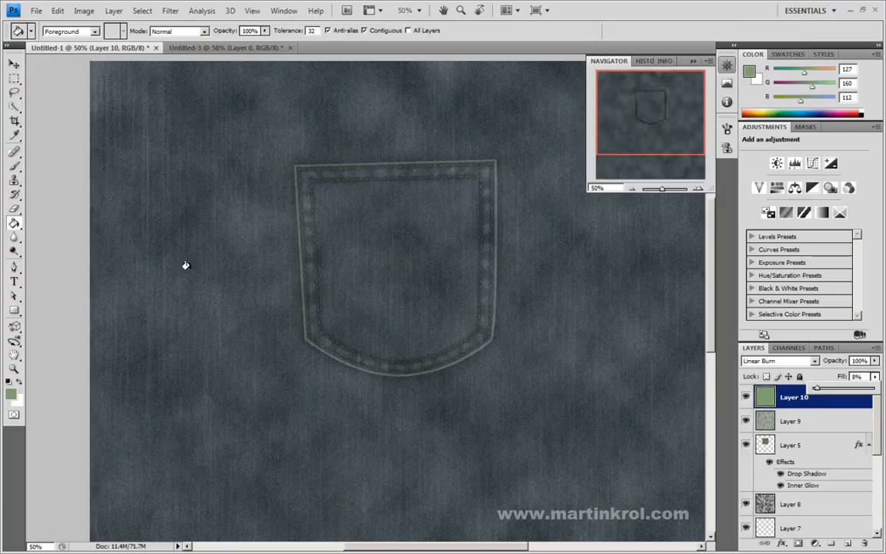
# Step: Examine the pocket and whole fabric, comparing the look with the Layer 9 and Layer 8 clouds hidden and shown
pyautogui.moveTo(671, 124)
pyautogui.mouseDown()
pyautogui.moveTo(668, 110)
pyautogui.moveTo(668, 128)
pyautogui.mouseUp()
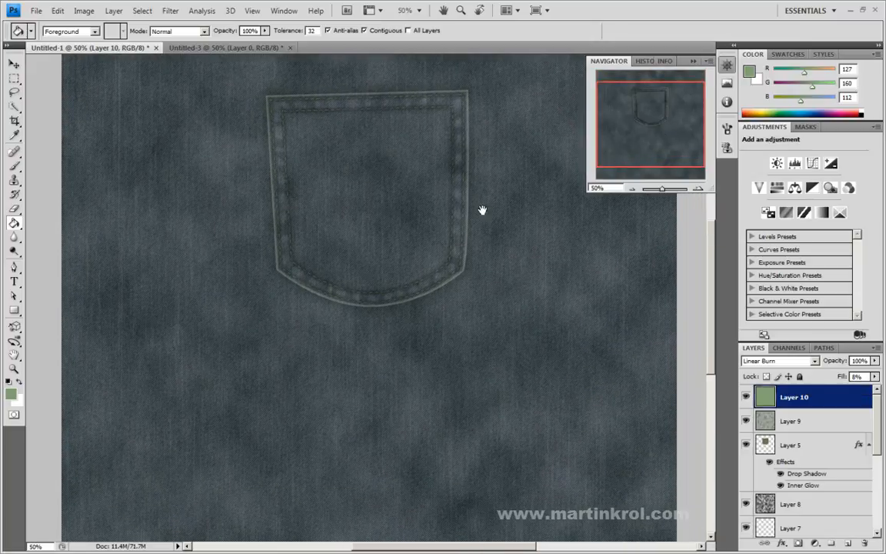
pyautogui.moveTo(475, 230); pyautogui.dragTo(420, 310)
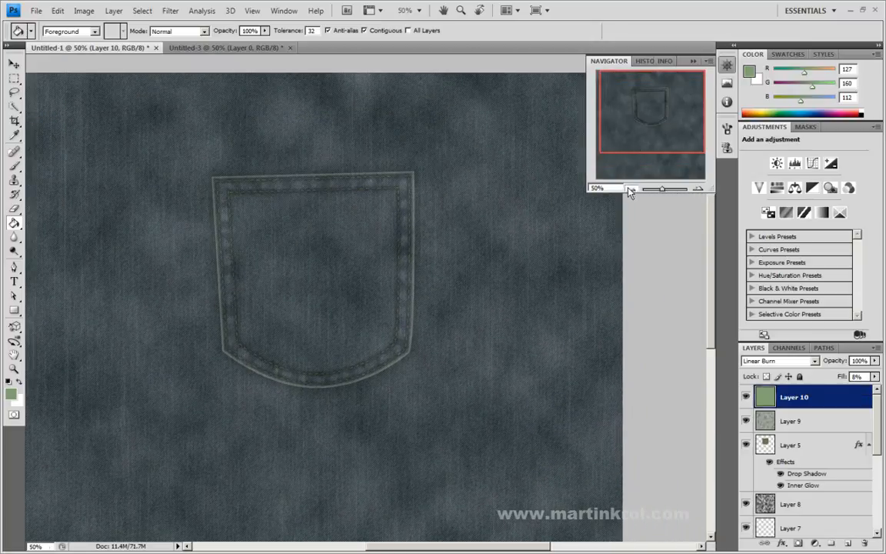
pyautogui.click(631, 188)
pyautogui.click(632, 188)
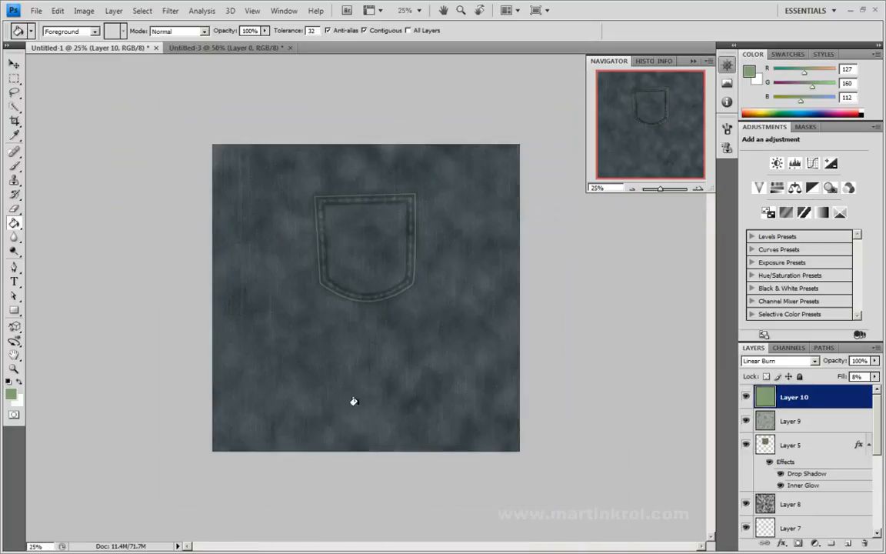
pyautogui.click(819, 420)
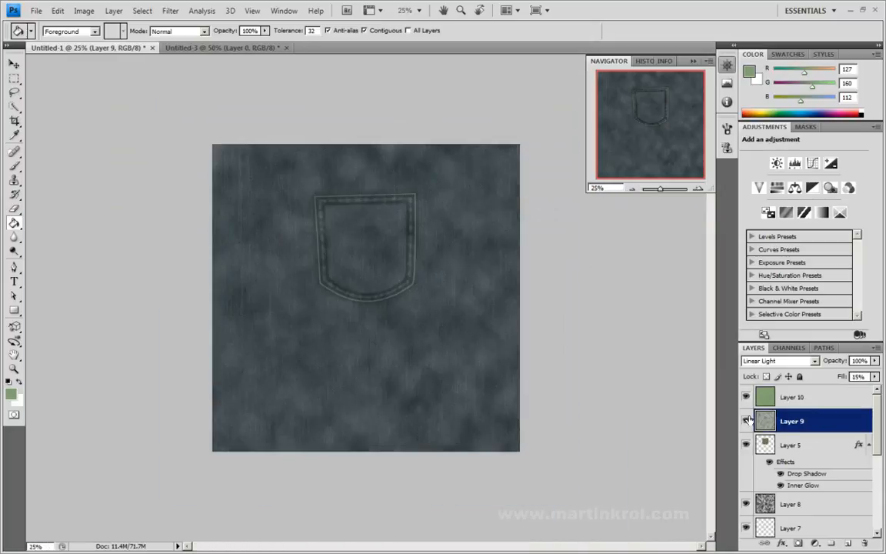
pyautogui.click(746, 420)
pyautogui.click(745, 421)
pyautogui.click(792, 504)
pyautogui.click(745, 504)
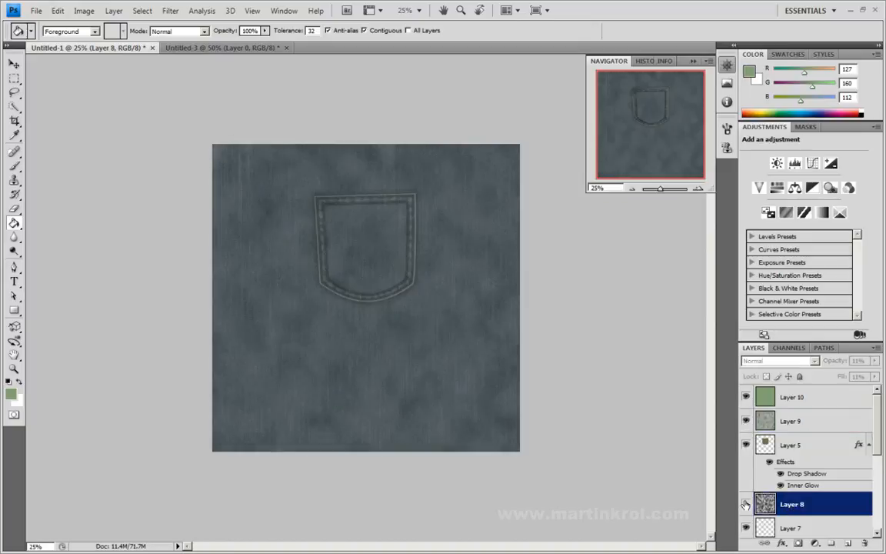
pyautogui.click(746, 504)
pyautogui.click(745, 503)
pyautogui.click(745, 504)
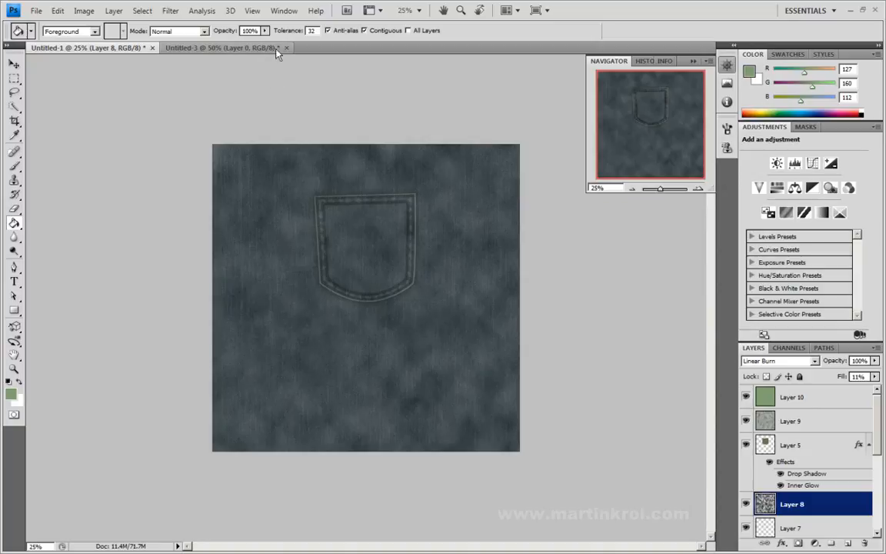
# Step: Soften the clouds on Layer 8 with a Gaussian Blur of 32.7 pixels
pyautogui.click(170, 10)
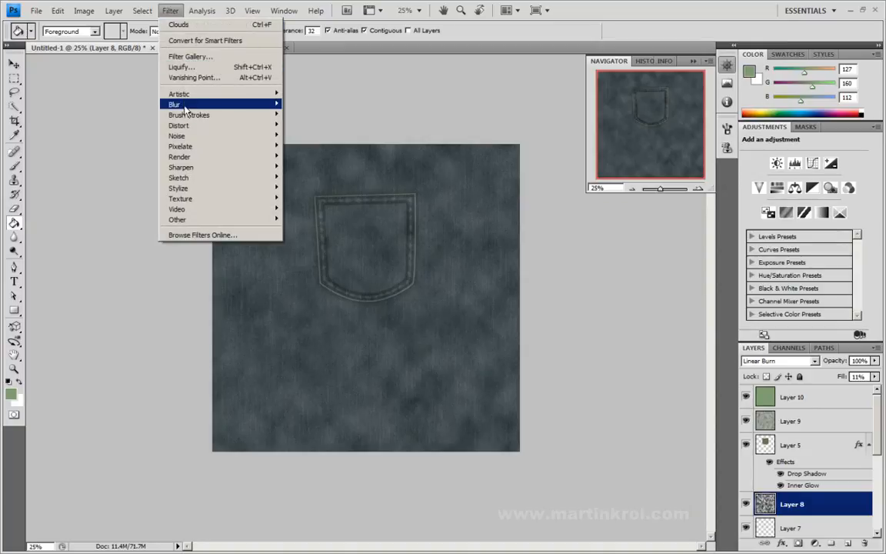
pyautogui.moveTo(246, 105)
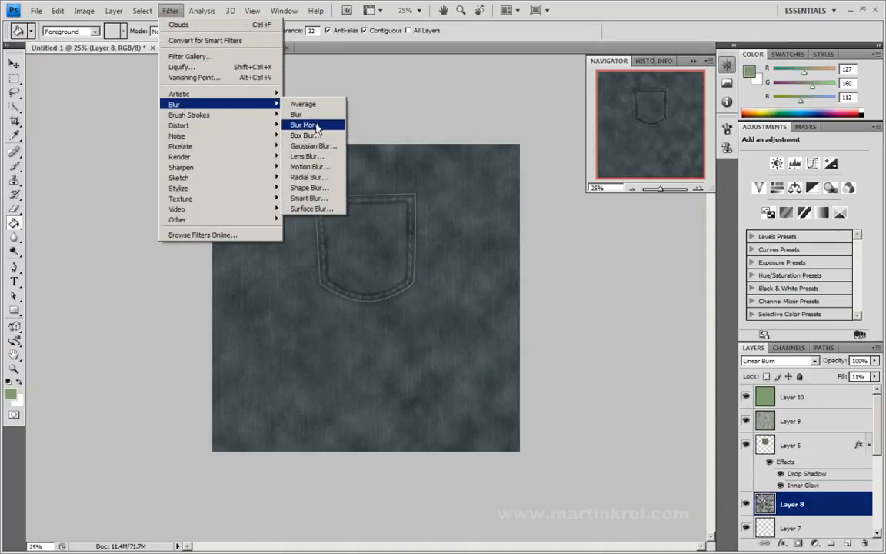
pyautogui.click(314, 145)
pyautogui.click(384, 301)
pyautogui.moveTo(404, 305); pyautogui.dragTo(416, 300)
pyautogui.click(511, 133)
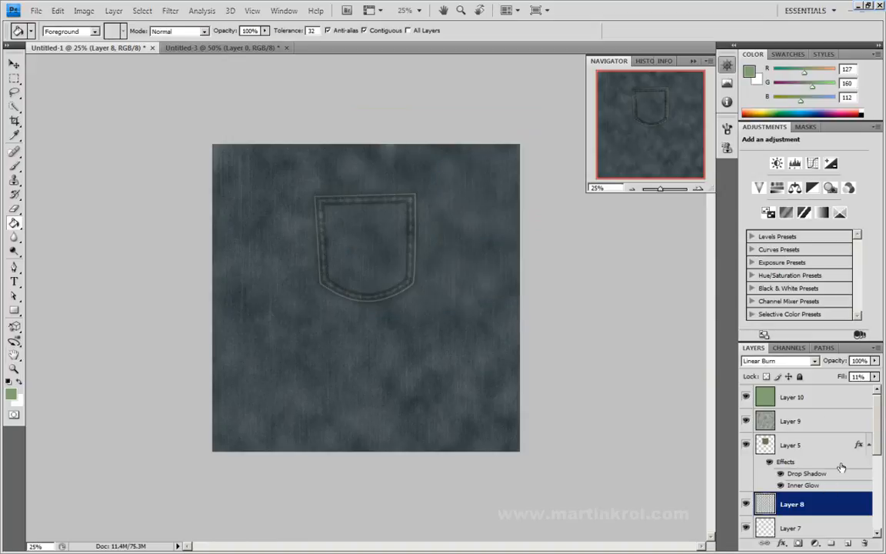
# Step: Soften the Layer 9 clouds with a Gaussian Blur of 57.1 pixels
pyautogui.click(817, 421)
pyautogui.click(170, 10)
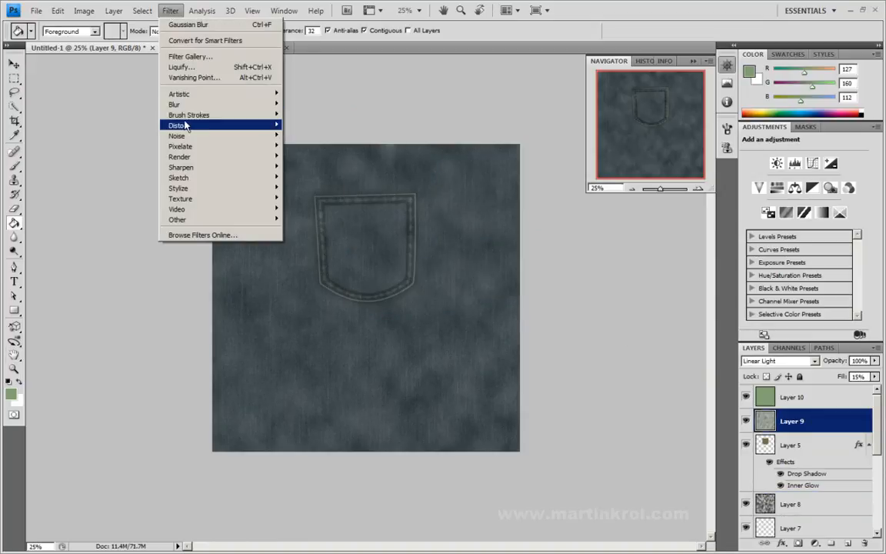
pyautogui.moveTo(177, 104)
pyautogui.click(316, 146)
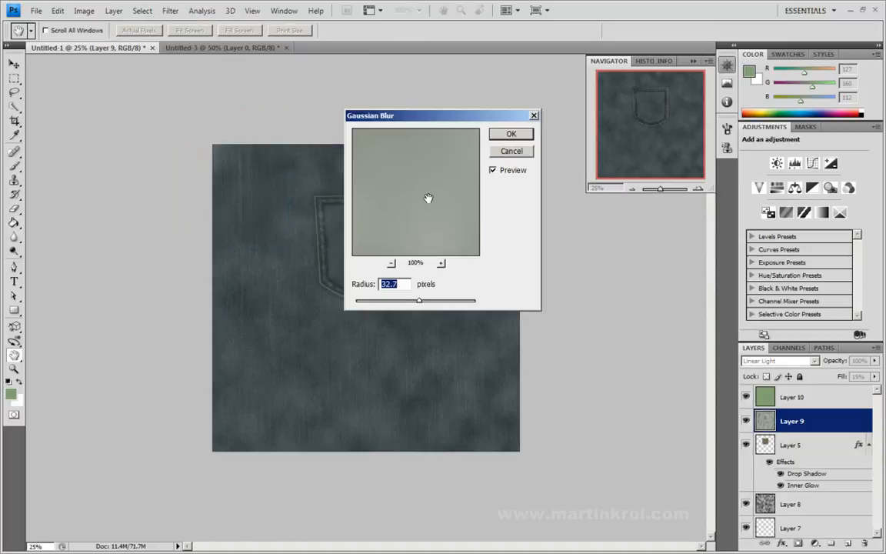
pyautogui.moveTo(419, 301)
pyautogui.mouseDown()
pyautogui.moveTo(366, 303)
pyautogui.moveTo(447, 302)
pyautogui.moveTo(435, 302)
pyautogui.mouseUp()
pyautogui.moveTo(444, 118)
pyautogui.mouseDown()
pyautogui.moveTo(658, 152)
pyautogui.moveTo(586, 172)
pyautogui.mouseUp()
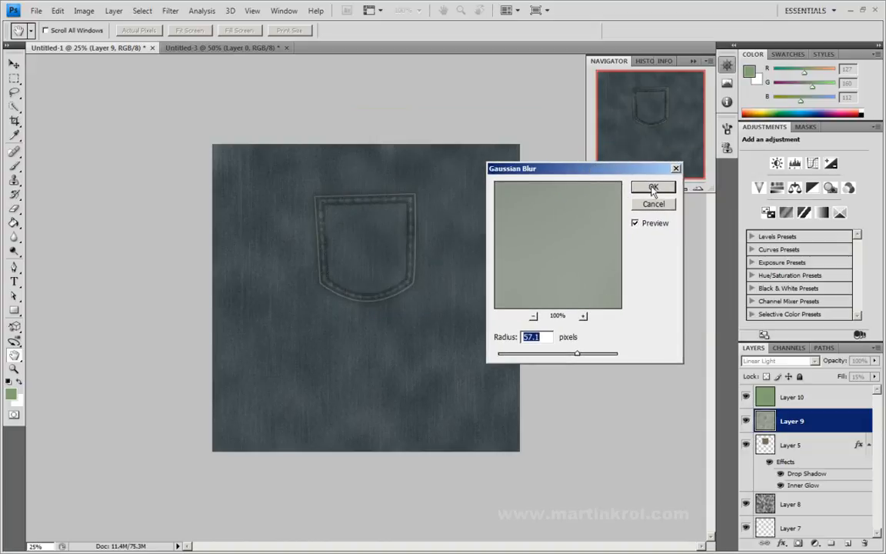
pyautogui.click(653, 189)
pyautogui.press('g')
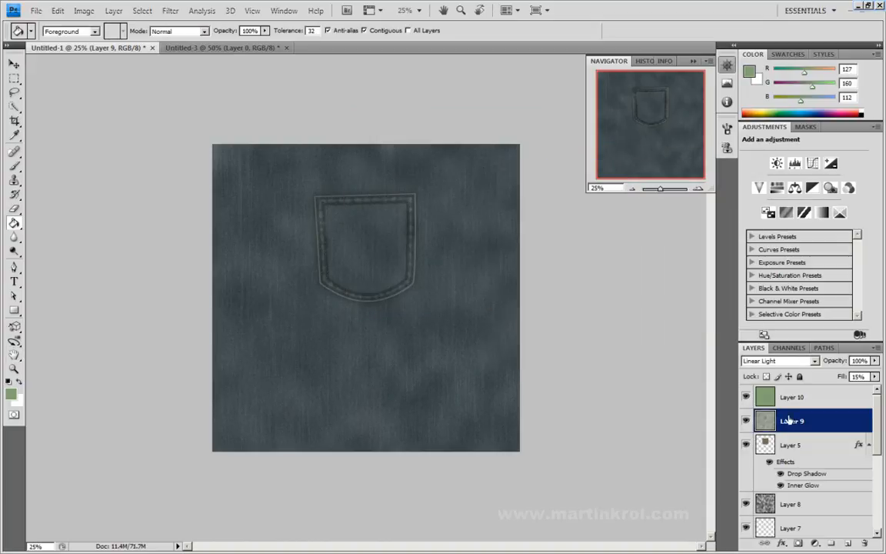
# Step: Compare the fabric with Layer 9 and Layer 8 hidden and shown, and set the fill of Layer 8 to 3%
pyautogui.click(745, 421)
pyautogui.click(745, 421)
pyautogui.click(745, 503)
pyautogui.click(745, 504)
pyautogui.click(745, 504)
pyautogui.click(746, 504)
pyautogui.click(763, 504)
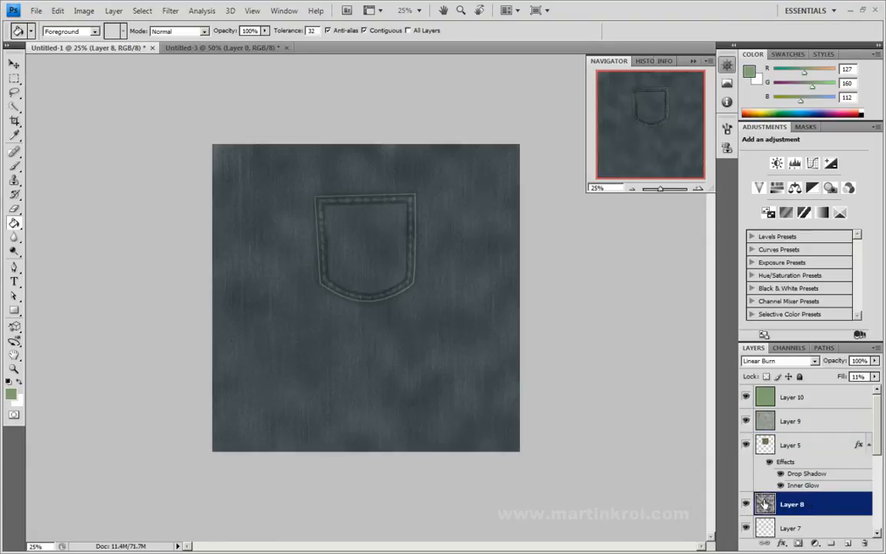
pyautogui.click(874, 376)
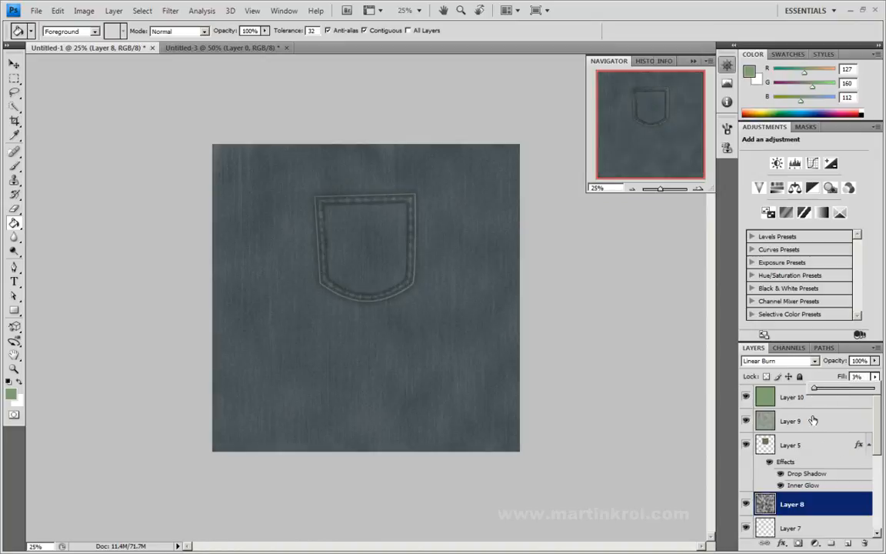
# Step: Set the fill of Layer 9 to 18% and check the pocket area up close
pyautogui.click(792, 421)
pyautogui.click(874, 376)
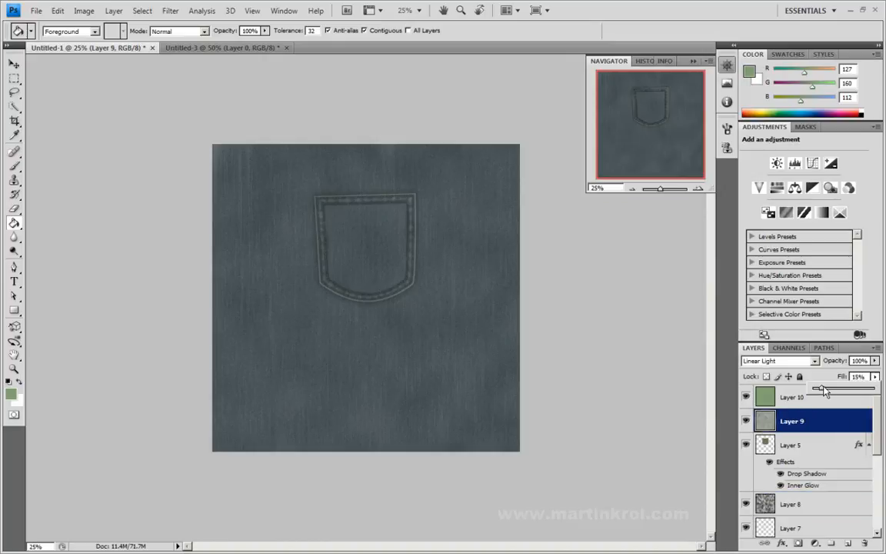
pyautogui.click(702, 192)
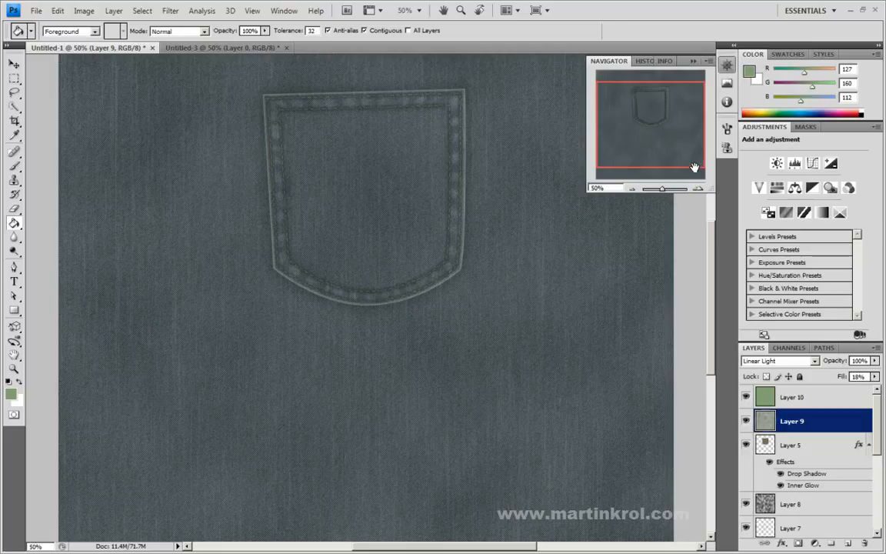
pyautogui.moveTo(666, 152); pyautogui.dragTo(664, 146)
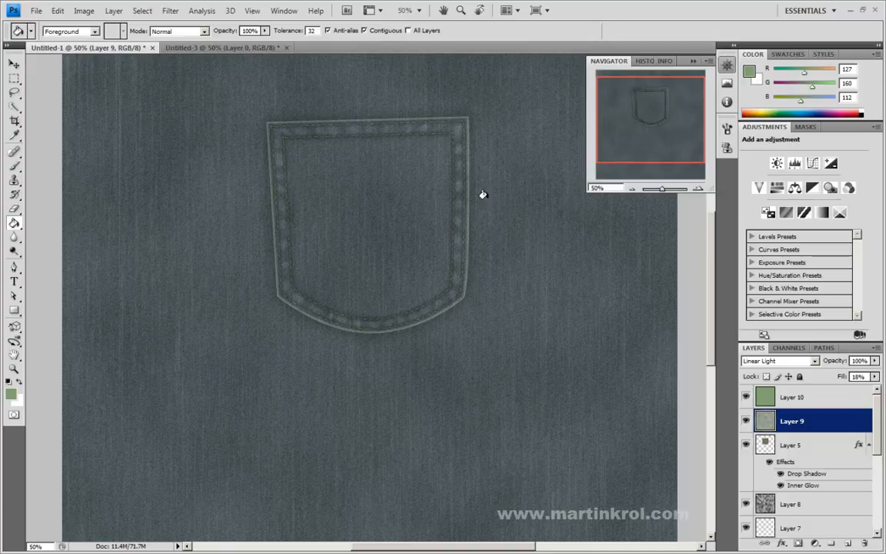
pyautogui.moveTo(652, 118); pyautogui.dragTo(660, 102)
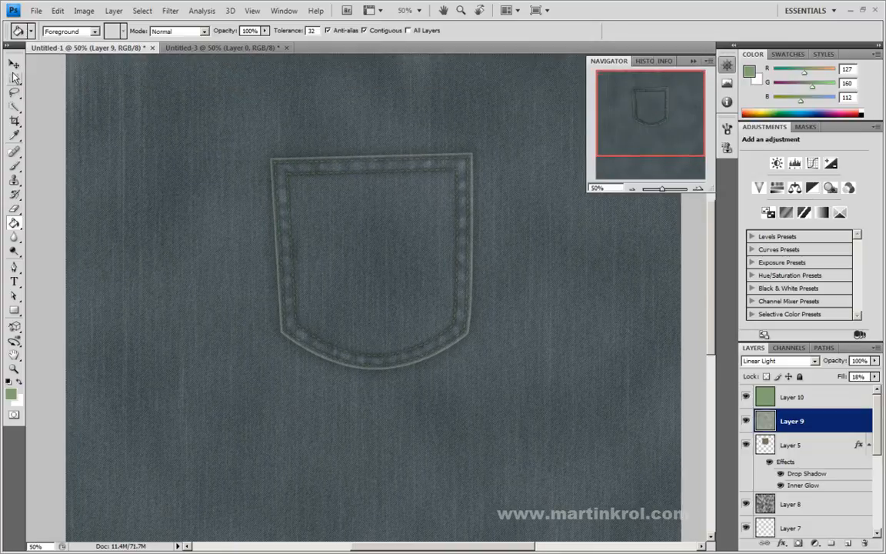